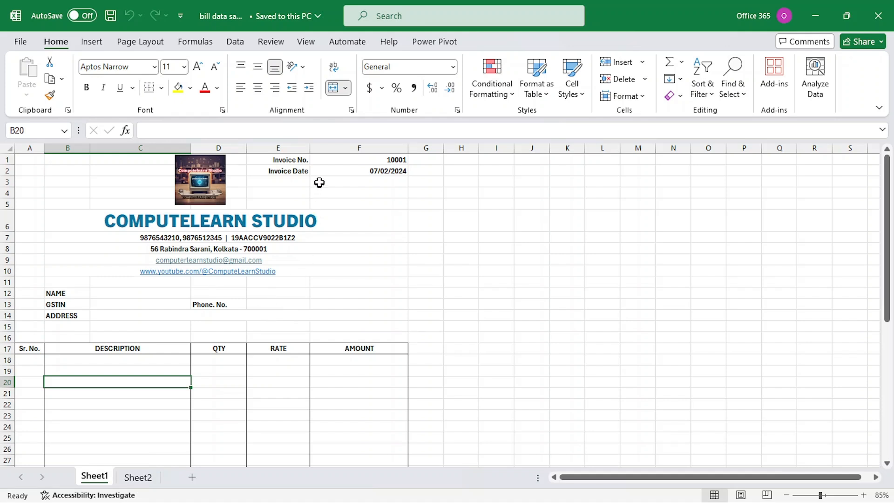
Examine the invoice template on Sheet1, from the invoice number and date fields through the item table to the terms and conditions
{"action": "left_click", "coordinate": [359, 171]}
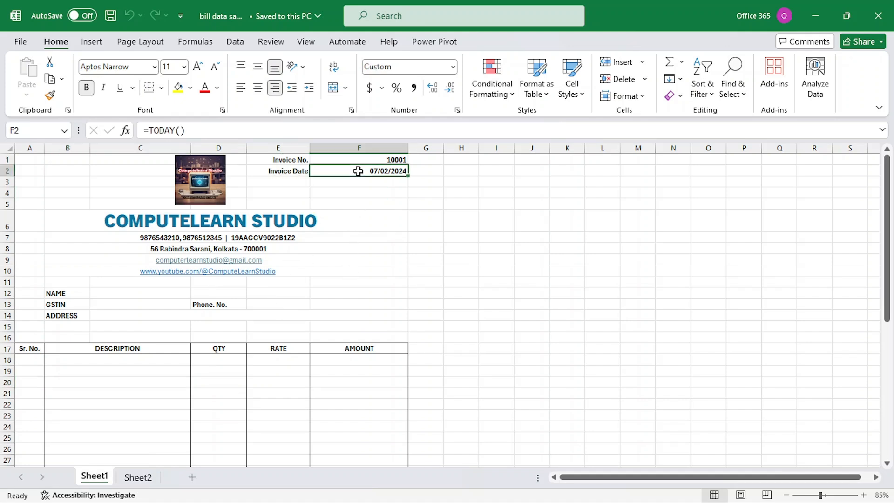
{"action": "left_click", "coordinate": [360, 234]}
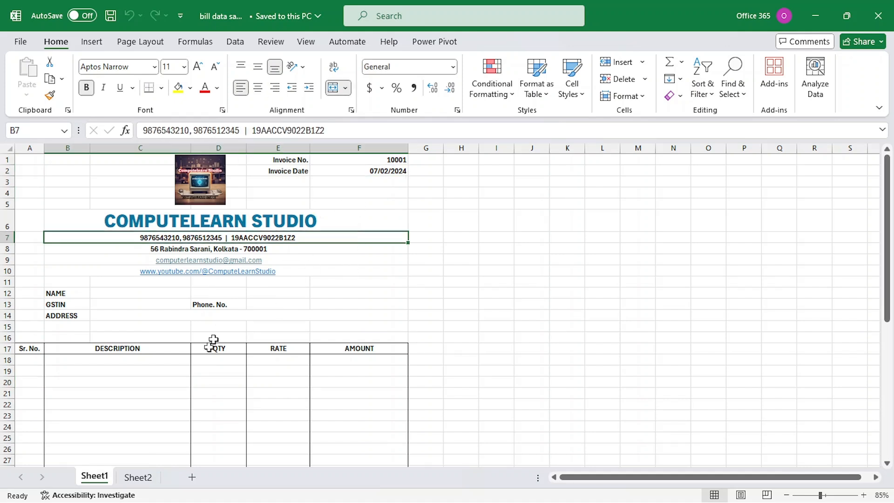
{"action": "scroll", "coordinate": [208, 402], "scroll_direction": "down", "scroll_amount": 3}
{"action": "scroll", "coordinate": [208, 402], "scroll_direction": "down", "scroll_amount": 1}
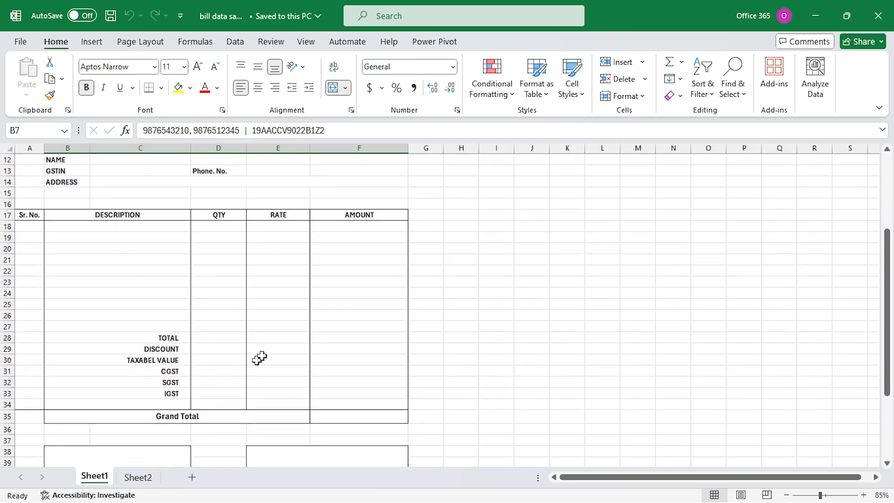
{"action": "scroll", "coordinate": [283, 337], "scroll_direction": "down", "scroll_amount": 3}
{"action": "scroll", "coordinate": [283, 337], "scroll_direction": "down", "scroll_amount": 1}
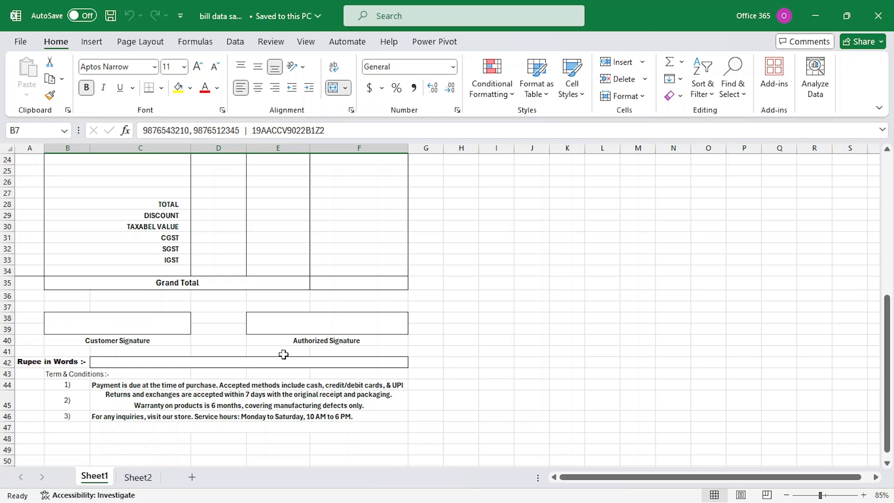
{"action": "scroll", "coordinate": [283, 354], "scroll_direction": "up", "scroll_amount": 3}
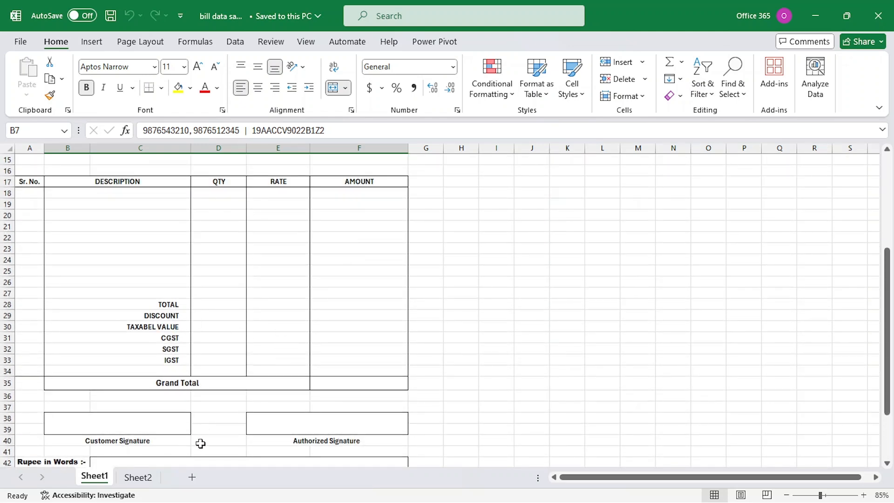
{"action": "scroll", "coordinate": [201, 442], "scroll_direction": "up", "scroll_amount": 3}
{"action": "scroll", "coordinate": [203, 417], "scroll_direction": "up", "scroll_amount": 2}
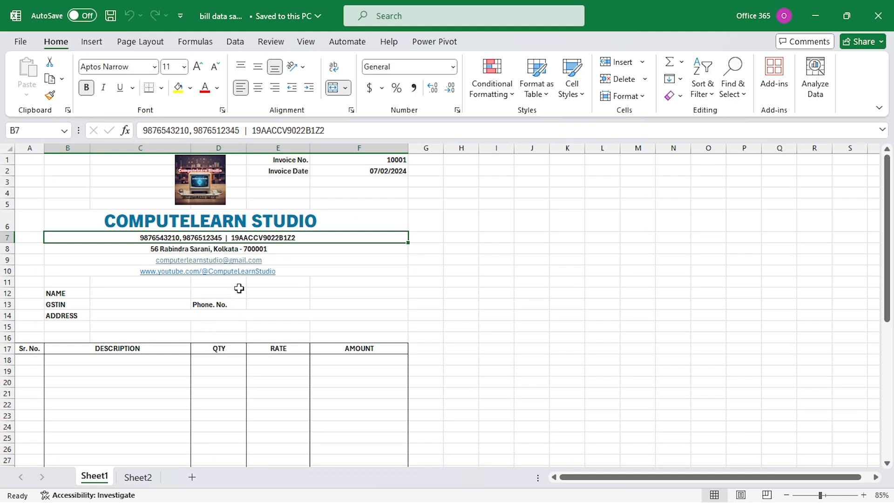
{"action": "scroll", "coordinate": [257, 399], "scroll_direction": "down", "scroll_amount": 1}
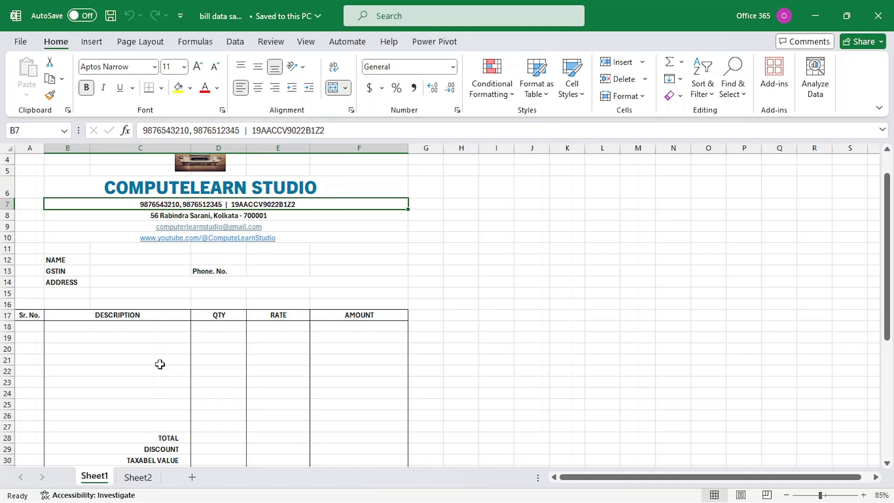
{"action": "scroll", "coordinate": [235, 396], "scroll_direction": "down", "scroll_amount": 3}
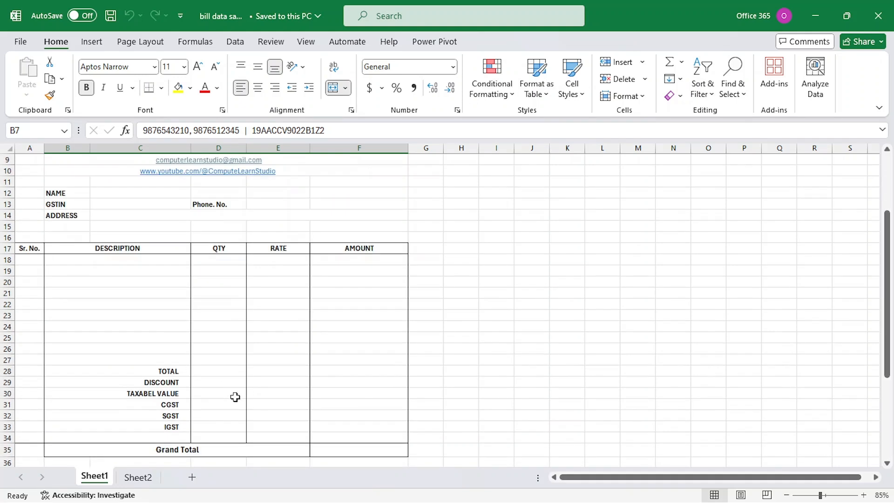
{"action": "scroll", "coordinate": [235, 396], "scroll_direction": "up", "scroll_amount": 4}
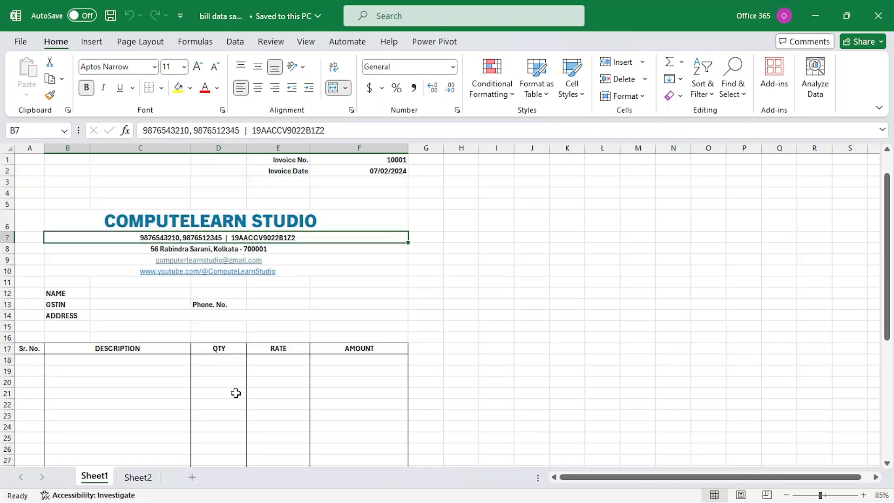
{"action": "left_click", "coordinate": [368, 179]}
{"action": "left_click", "coordinate": [362, 170]}
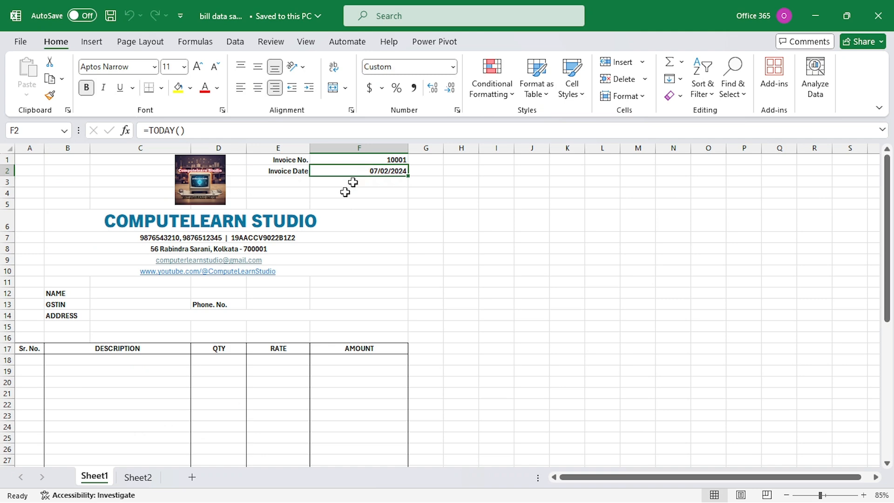
Enter the serial numbers 1 and 2 in cells A18 and A19 of the item table
{"action": "scroll", "coordinate": [255, 425], "scroll_direction": "down", "scroll_amount": 1}
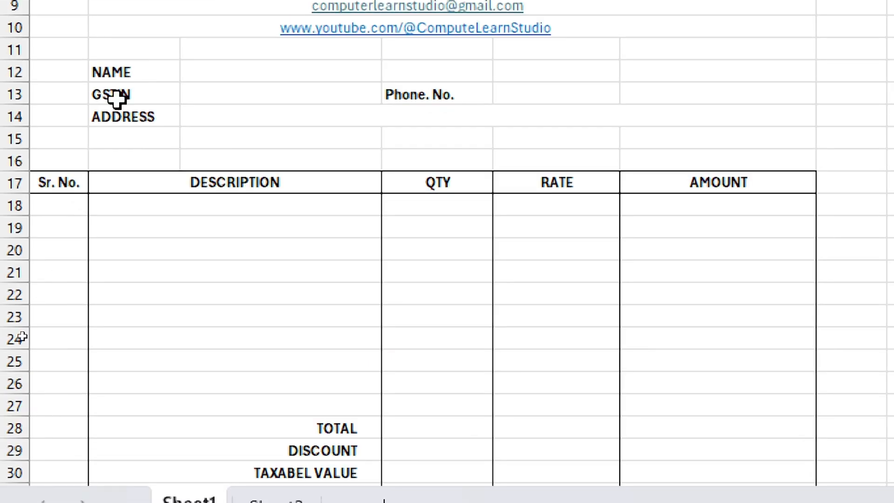
{"action": "left_click", "coordinate": [56, 202]}
{"action": "type", "text": "1"}
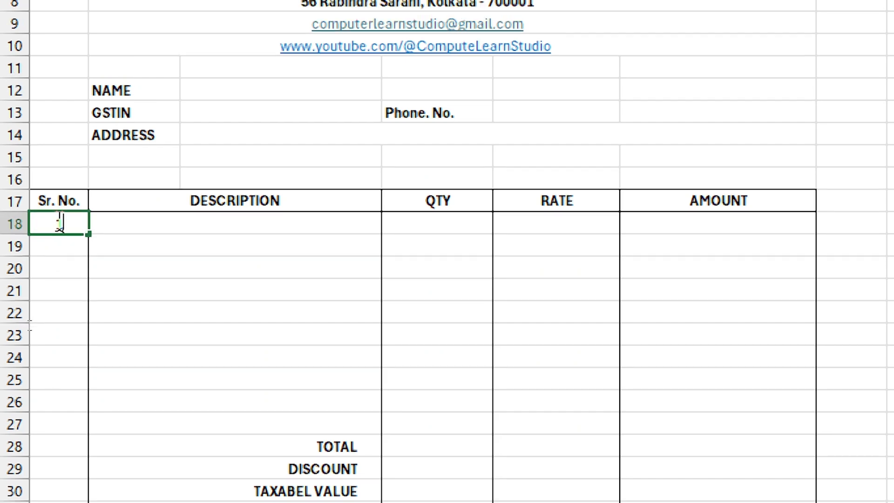
{"action": "key", "text": "Return"}
{"action": "type", "text": "2"}
{"action": "left_click", "coordinate": [97, 251]}
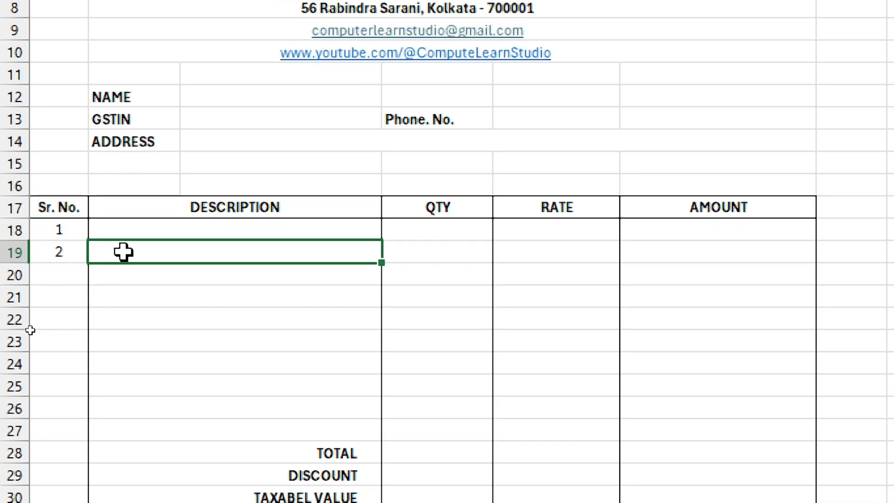
Clear the manually entered serial numbers from A18:A19
{"action": "left_click_drag", "start_coordinate": [42, 232], "coordinate": [48, 256]}
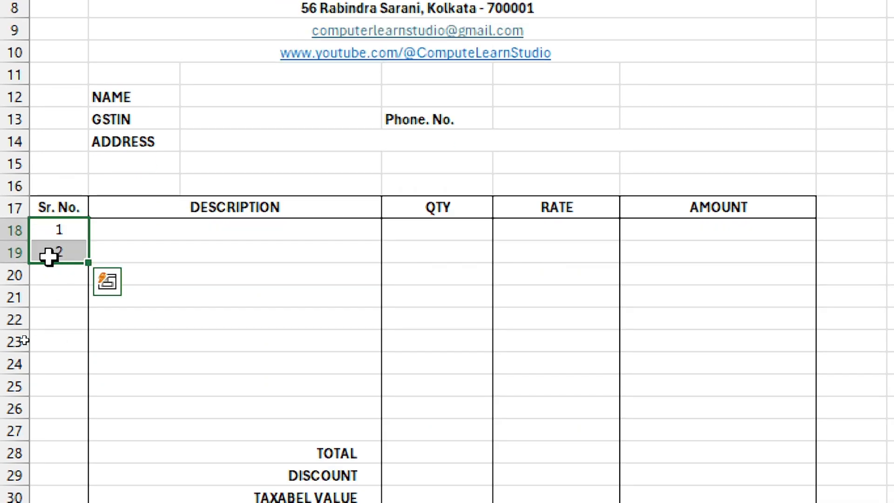
{"action": "key", "text": "Delete"}
{"action": "left_click", "coordinate": [187, 297]}
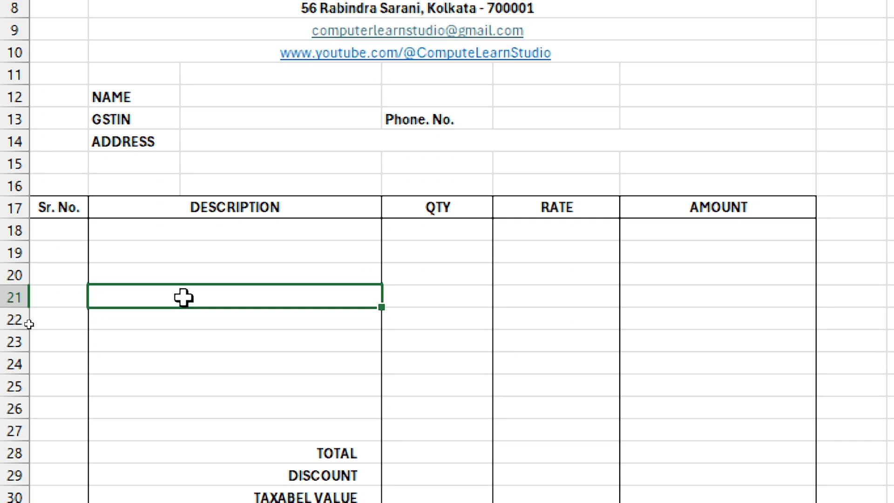
Enter the serial-number formula =IF(B18="","",ROW(1:1)) in A18 and fill it down to A27
{"action": "left_click", "coordinate": [57, 230]}
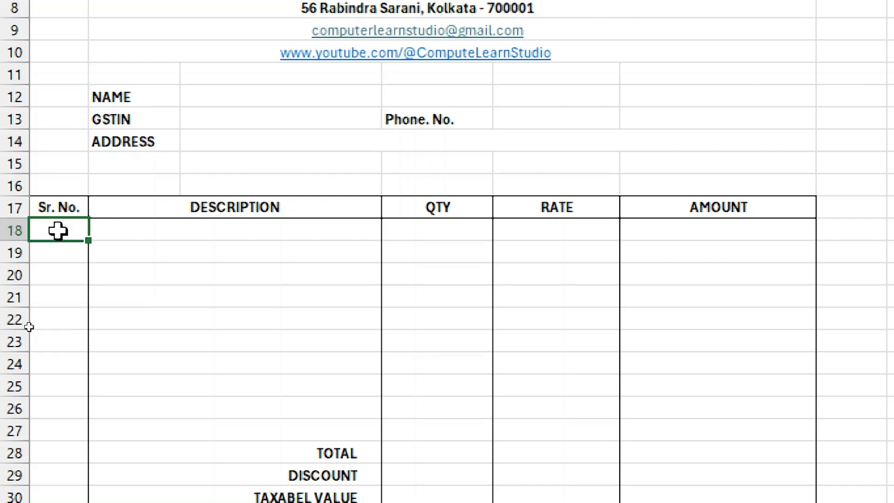
{"action": "type", "text": "=if"}
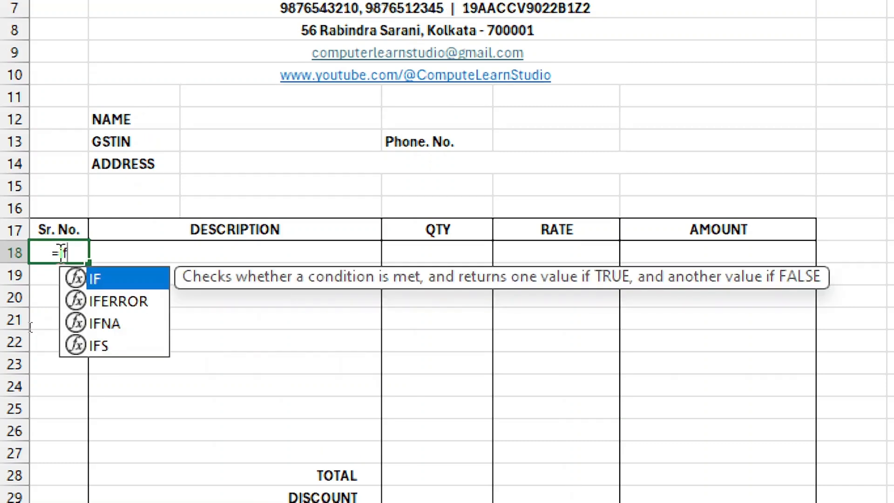
{"action": "key", "text": "Tab"}
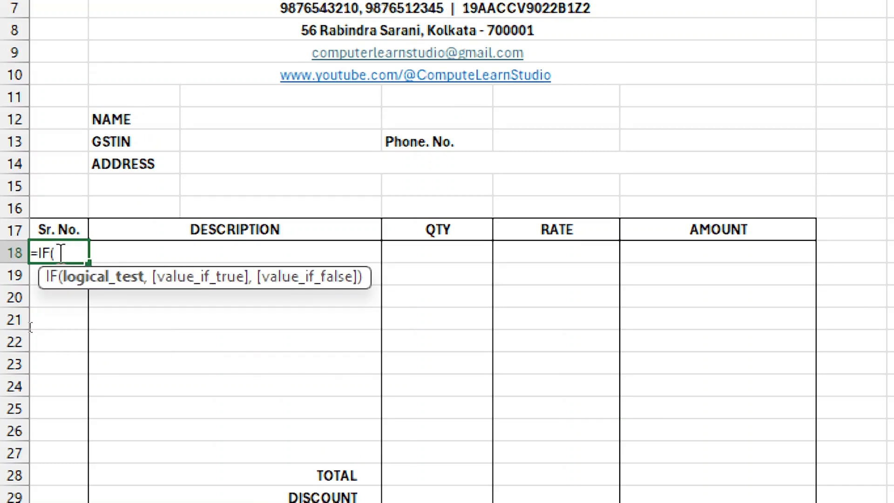
{"action": "left_click", "coordinate": [140, 254]}
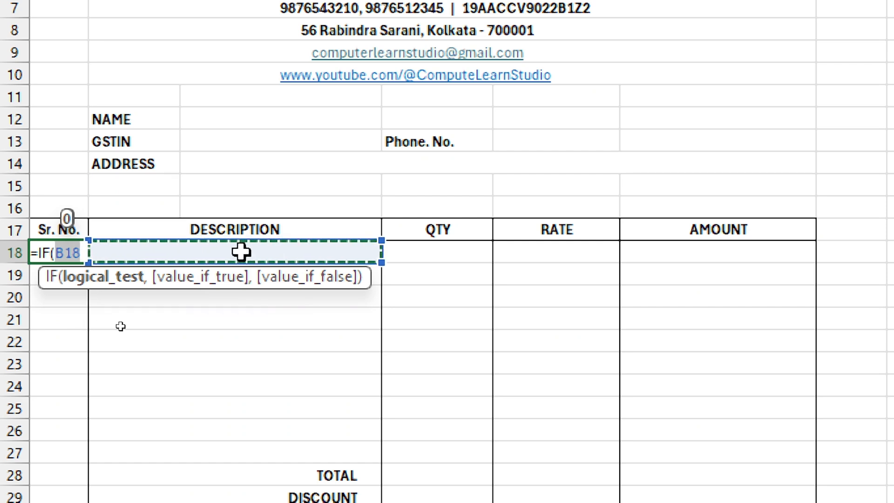
{"action": "type", "text": "="}
{"action": "scroll", "coordinate": [120, 326], "scroll_direction": "down", "scroll_amount": 1}
{"action": "type", "text": "\"\""}
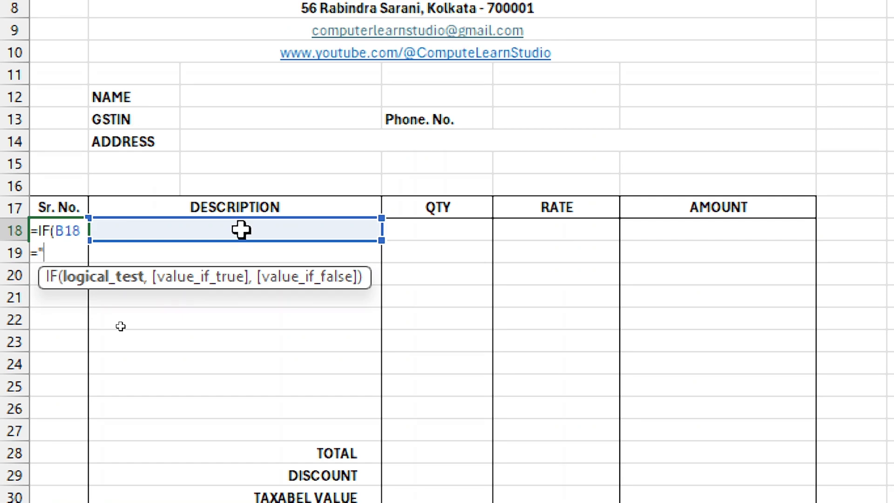
{"action": "scroll", "coordinate": [214, 179], "scroll_direction": "up", "scroll_amount": 2}
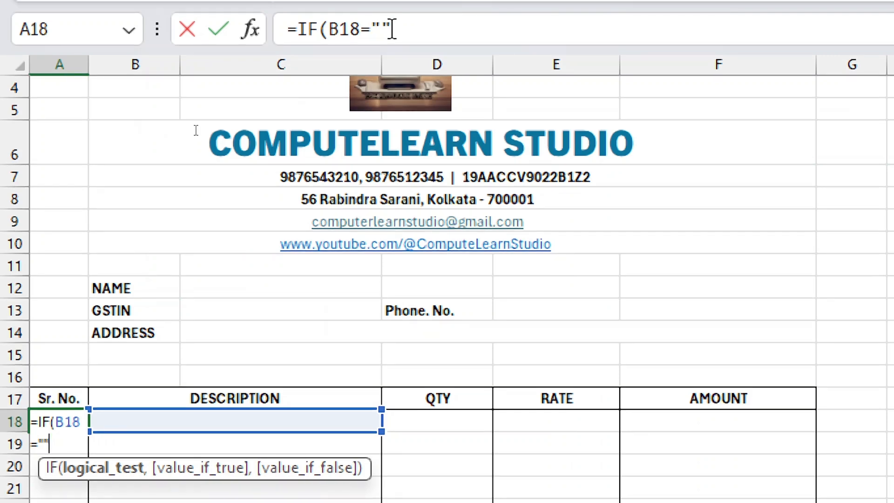
{"action": "type", "text": ",\"\""}
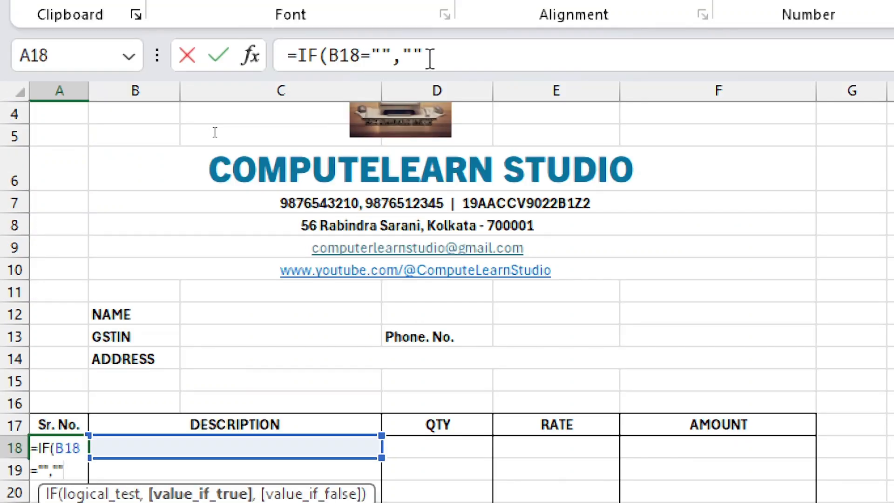
{"action": "type", "text": ","}
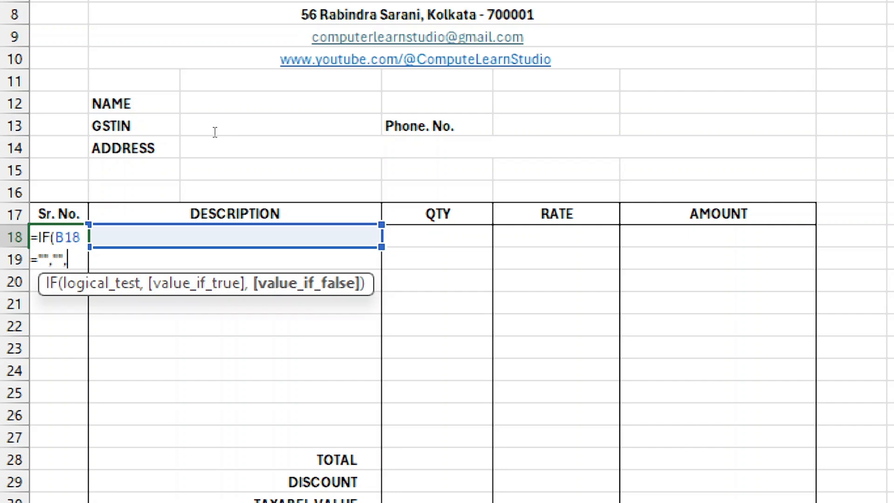
{"action": "type", "text": "row"}
{"action": "key", "text": "Tab"}
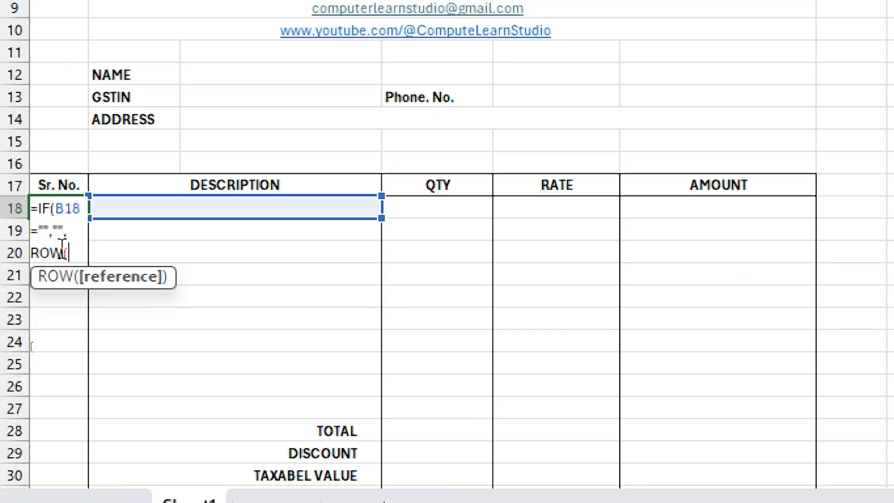
{"action": "type", "text": "1:"}
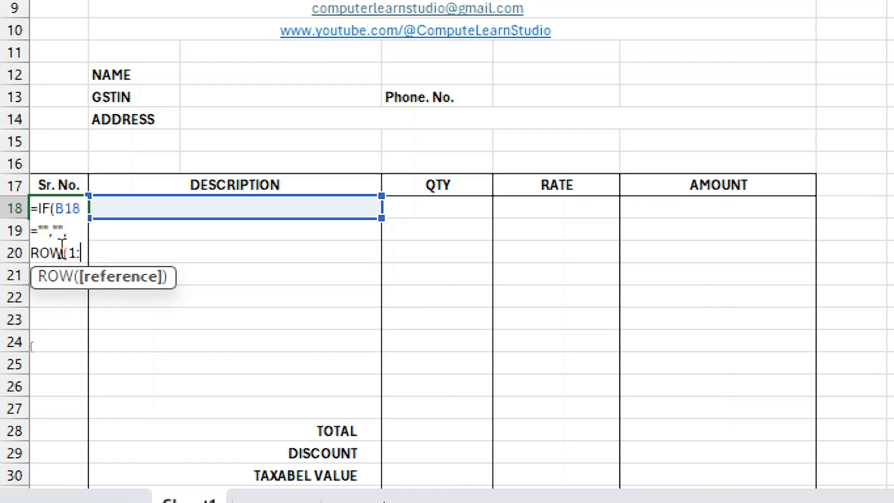
{"action": "type", "text": "1))"}
{"action": "key", "text": "Return"}
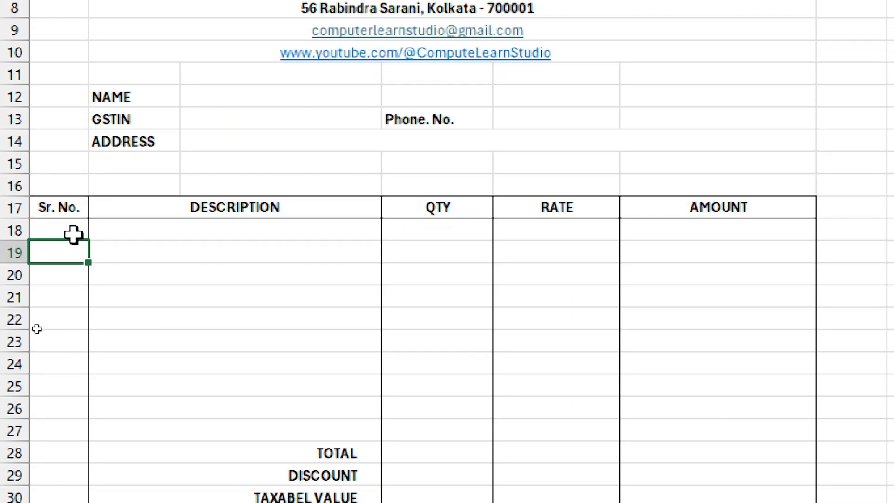
{"action": "left_click", "coordinate": [73, 233]}
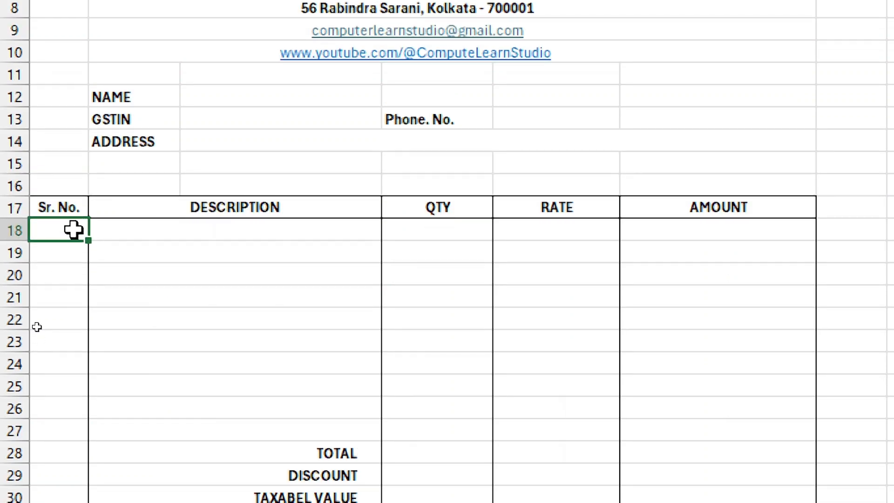
{"action": "left_click_drag", "start_coordinate": [88, 241], "coordinate": [88, 438]}
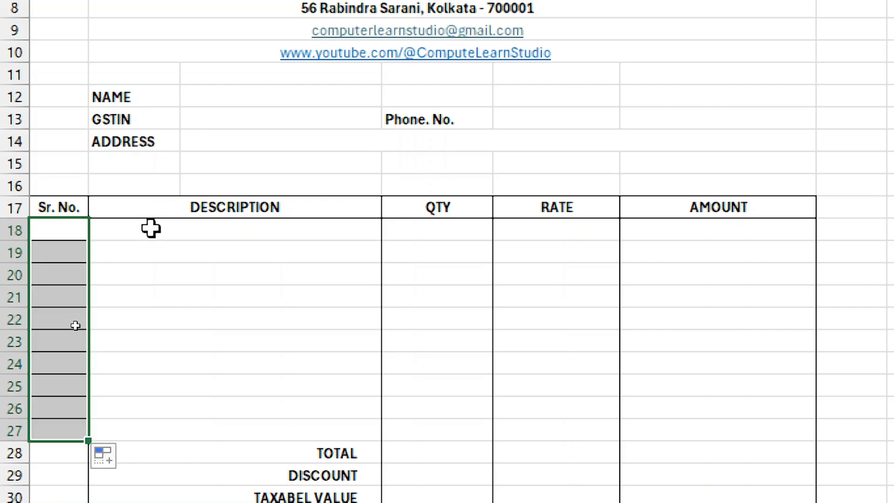
Test the automatic numbering with placeholder descriptions in B18:B21, such as ghsft and rwer, and clear them
{"action": "left_click", "coordinate": [153, 230]}
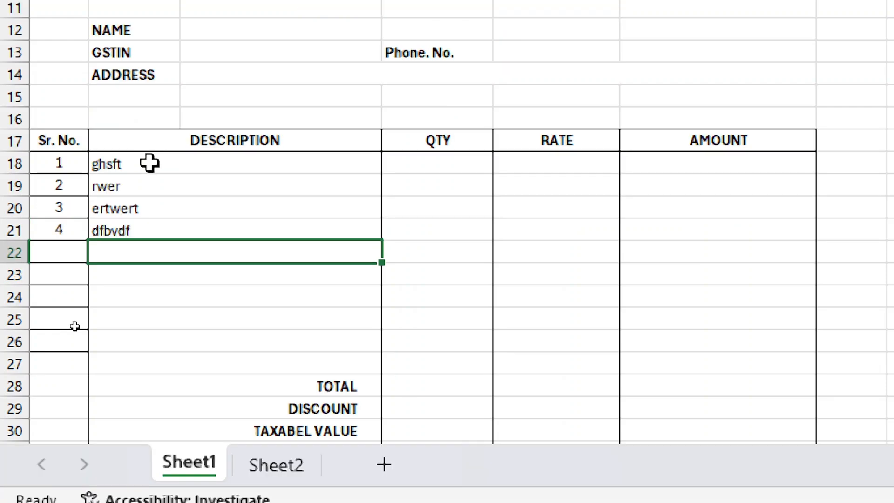
{"action": "left_click_drag", "start_coordinate": [149, 163], "coordinate": [159, 222]}
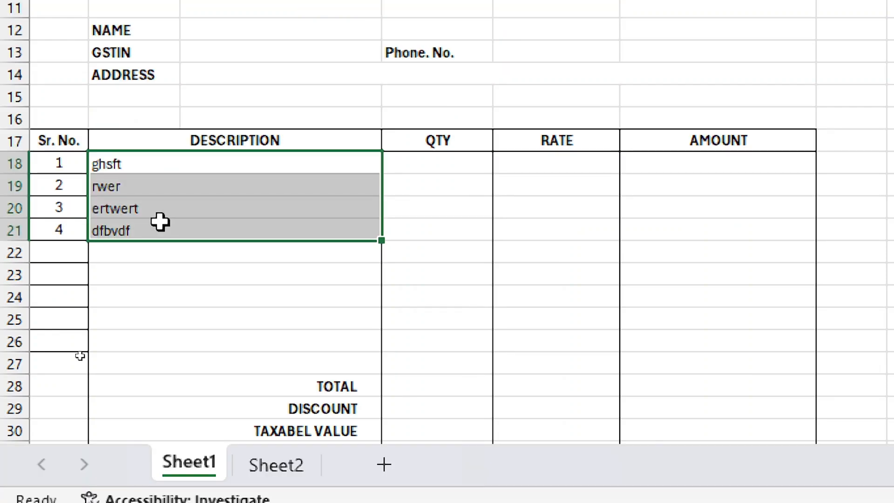
{"action": "key", "text": "Delete"}
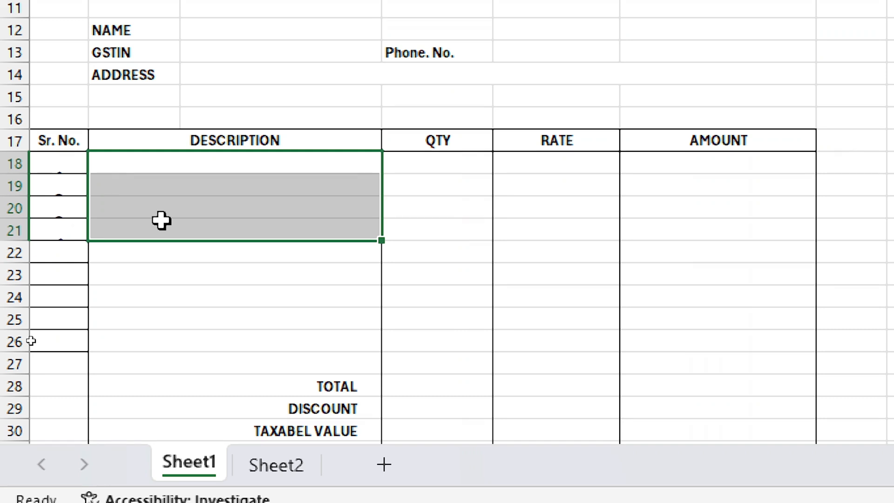
Enter the formula =SEQUENCE(COUNTA(B18:C27)) in A18 to number the item rows
{"action": "left_click", "coordinate": [70, 163]}
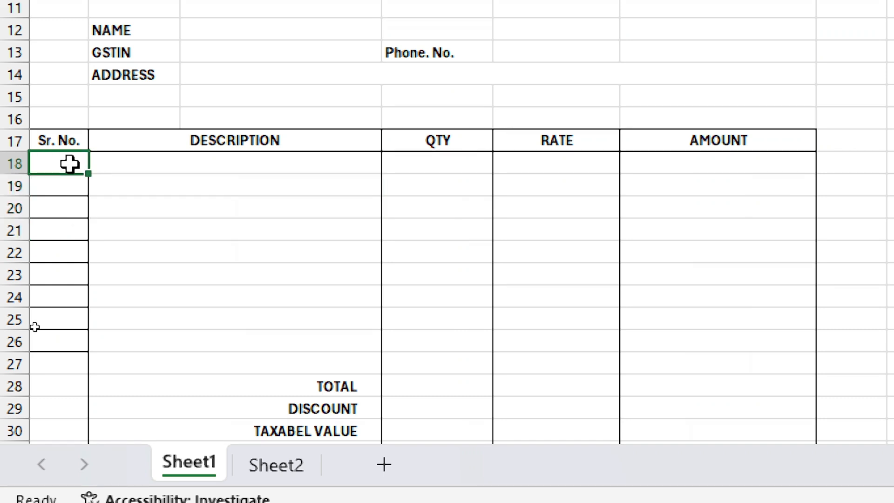
{"action": "type", "text": "=seq"}
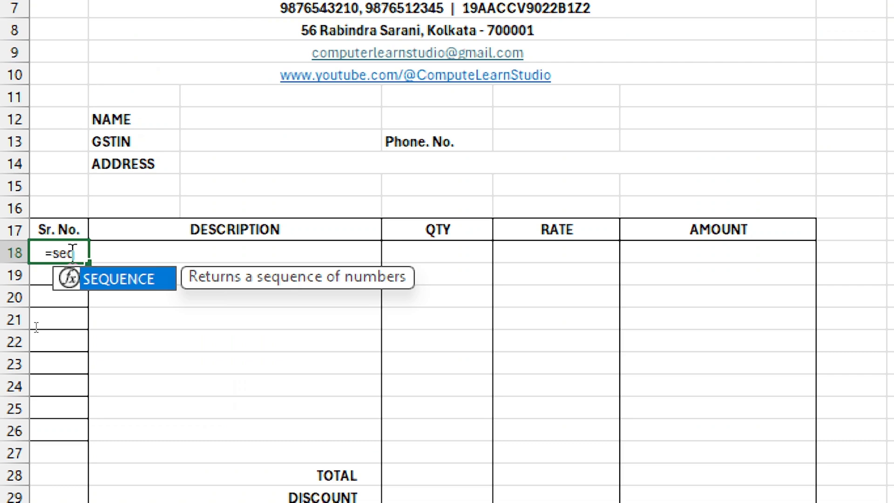
{"action": "key", "text": "Tab"}
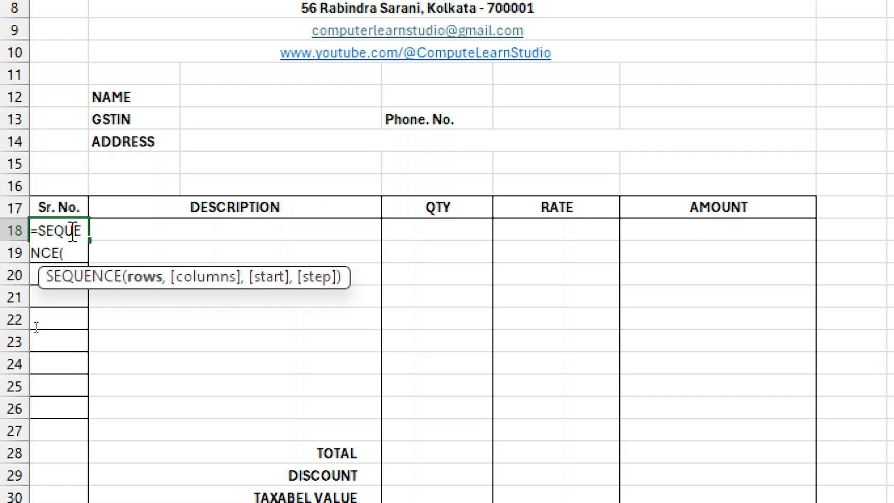
{"action": "type", "text": "coun."}
{"action": "key", "text": "Down"}
{"action": "key", "text": "Tab"}
{"action": "double_click", "coordinate": [58, 251]}
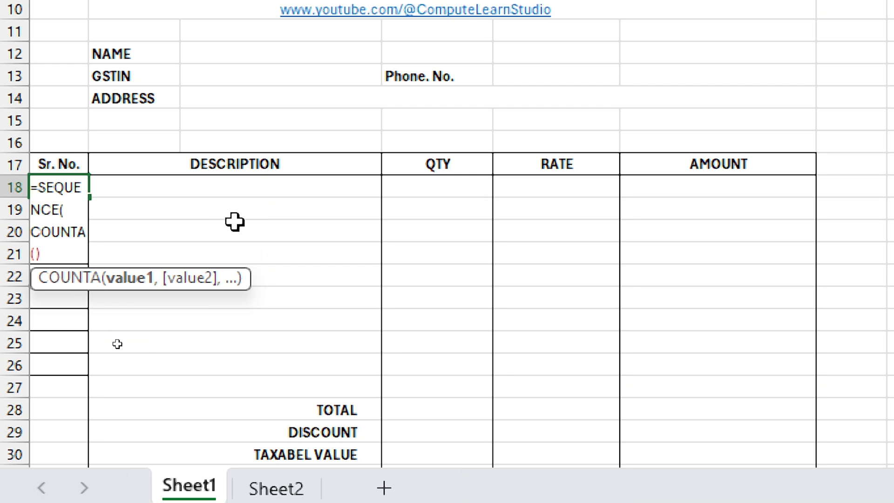
{"action": "left_click_drag", "start_coordinate": [242, 188], "coordinate": [281, 388]}
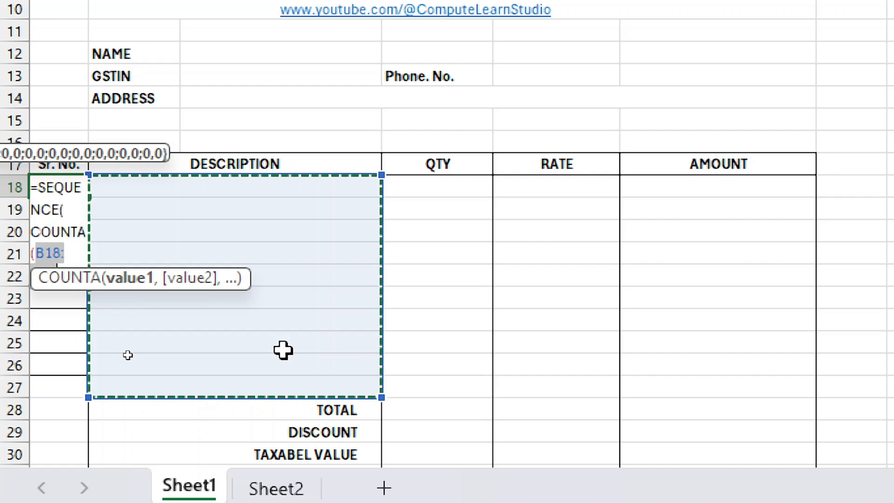
{"action": "key", "text": "Return"}
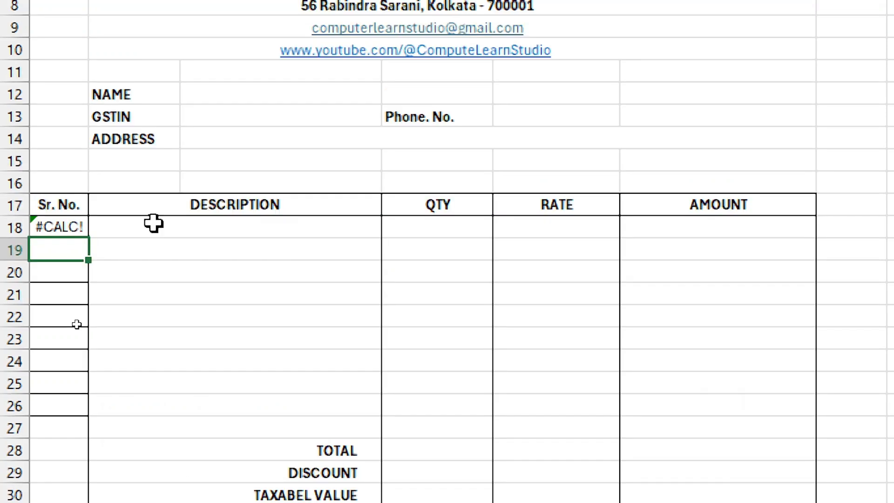
Wrap the A18 formula in IFERROR with " " as the error value, and clear the borders between the serial-number cells A19:A26
{"action": "left_click", "coordinate": [104, 228]}
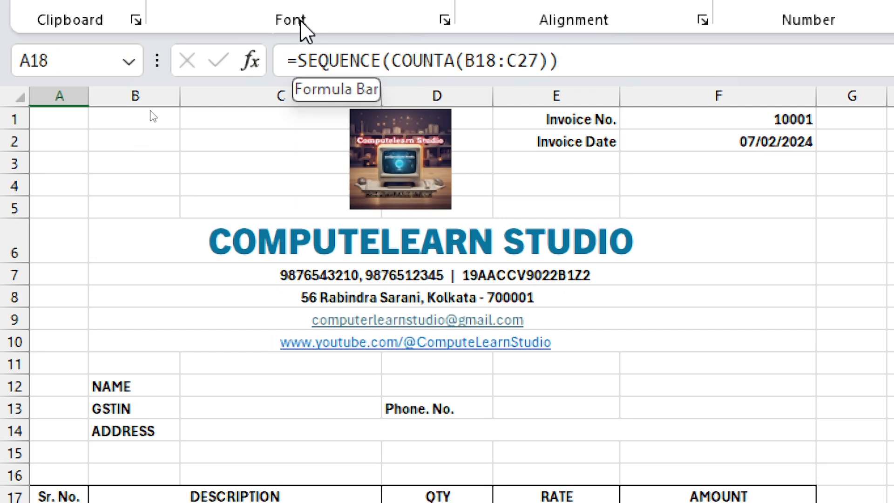
{"action": "left_click", "coordinate": [298, 61]}
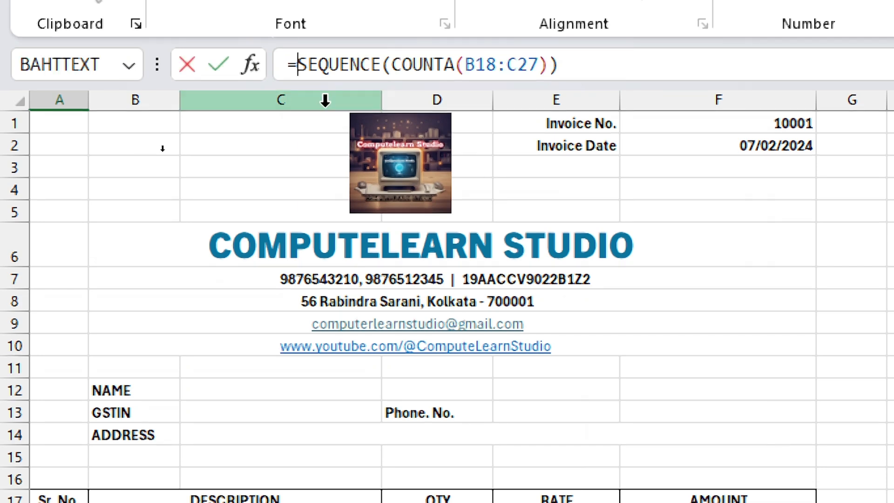
{"action": "type", "text": "ife"}
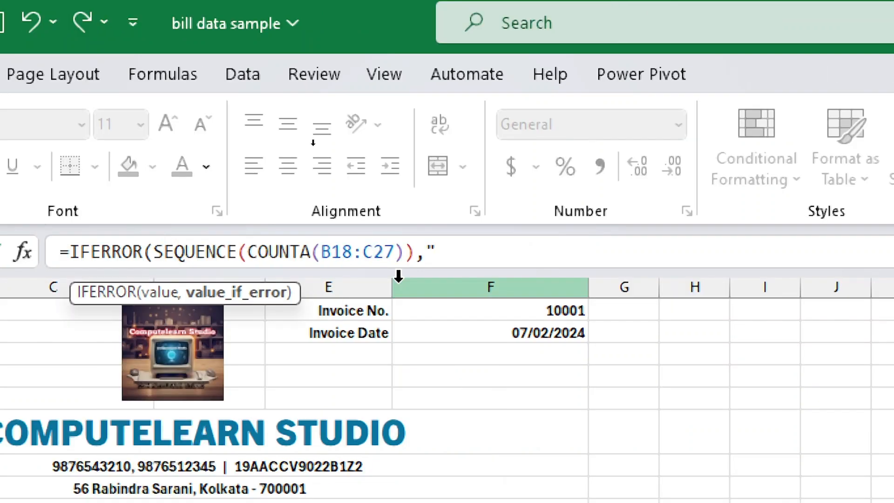
{"action": "type", "text": "\""}
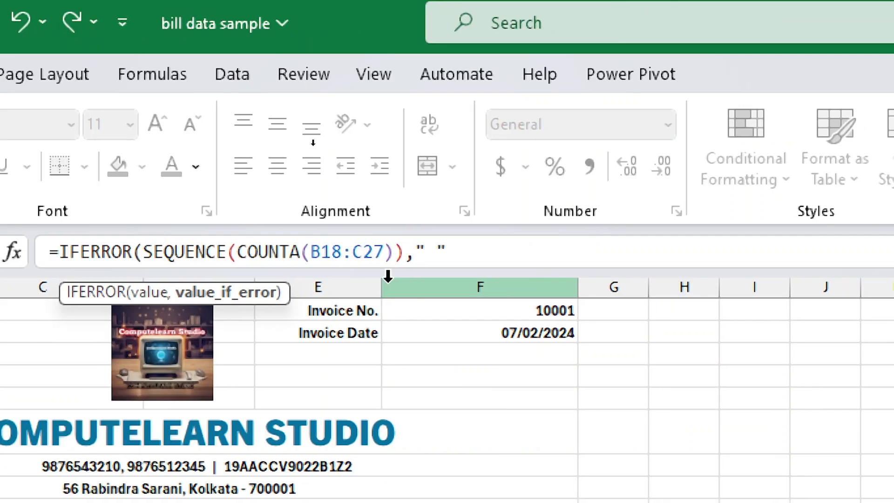
{"action": "type", "text": ")"}
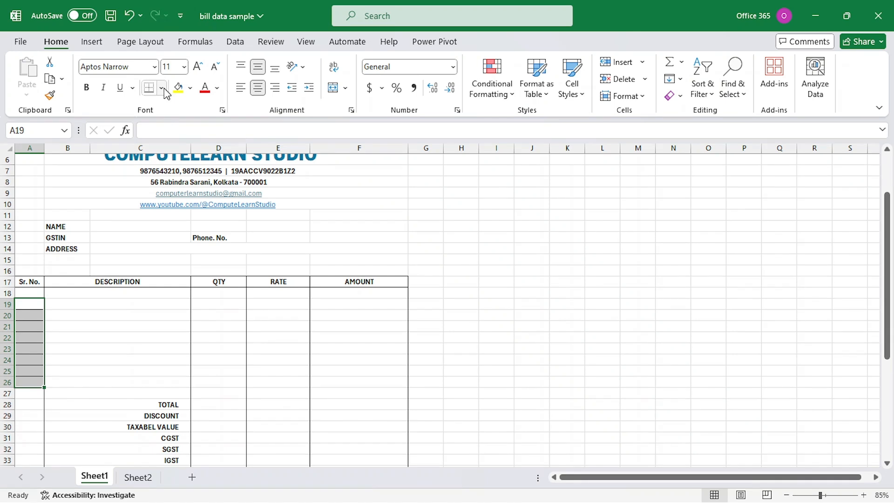
{"action": "left_click", "coordinate": [162, 90]}
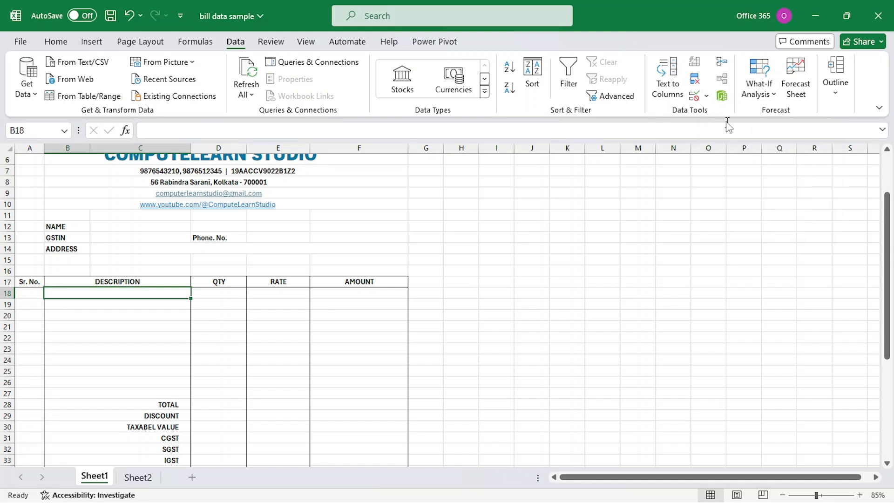
Add a List data validation to B18 using Sheet2 A2:A21 as source, and fill it down to B27
{"action": "left_click", "coordinate": [696, 98]}
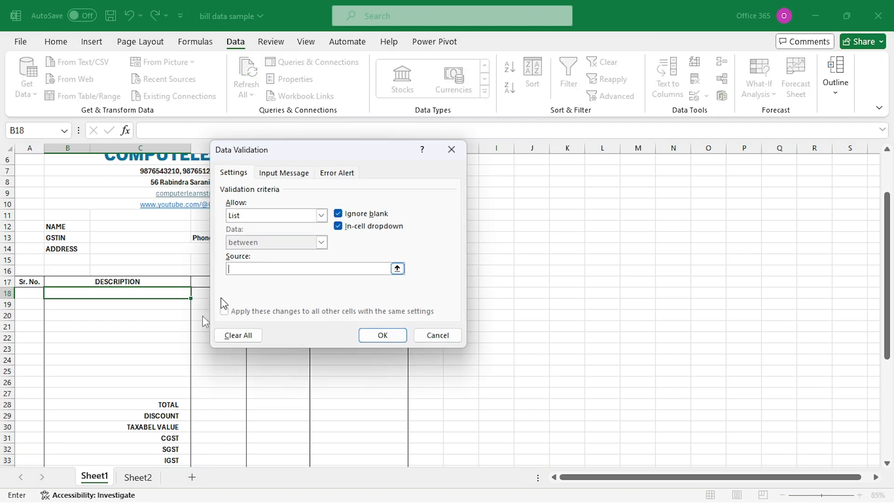
{"action": "left_click", "coordinate": [138, 477]}
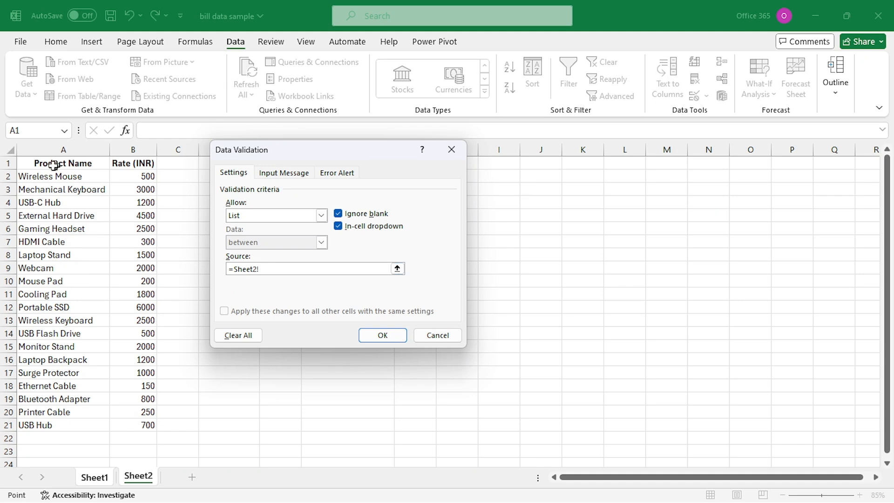
{"action": "left_click_drag", "start_coordinate": [53, 176], "coordinate": [51, 420]}
{"action": "key", "text": "Return"}
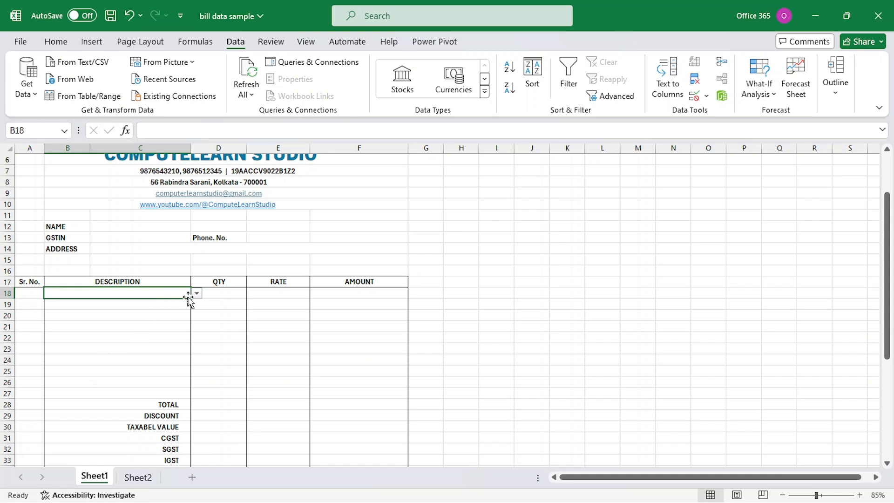
{"action": "left_click_drag", "start_coordinate": [191, 298], "coordinate": [189, 396]}
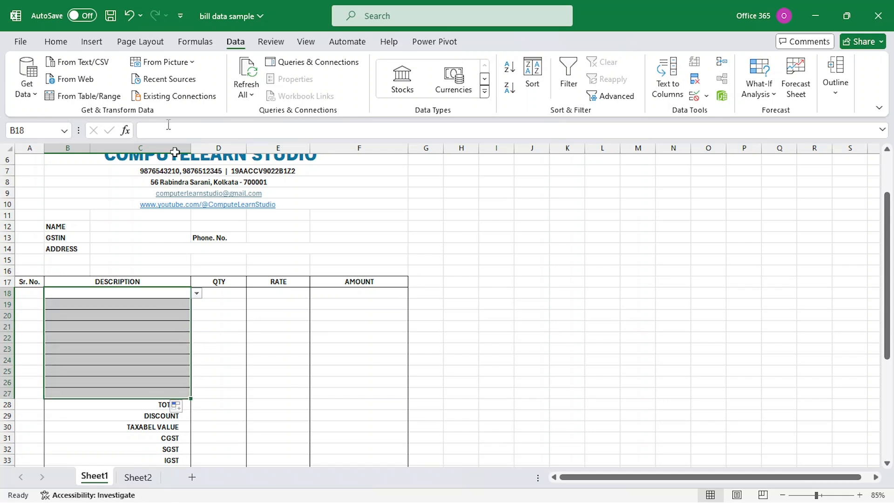
Remove all borders from the description cells B18:B27 and apply a right border to them
{"action": "left_click", "coordinate": [55, 41]}
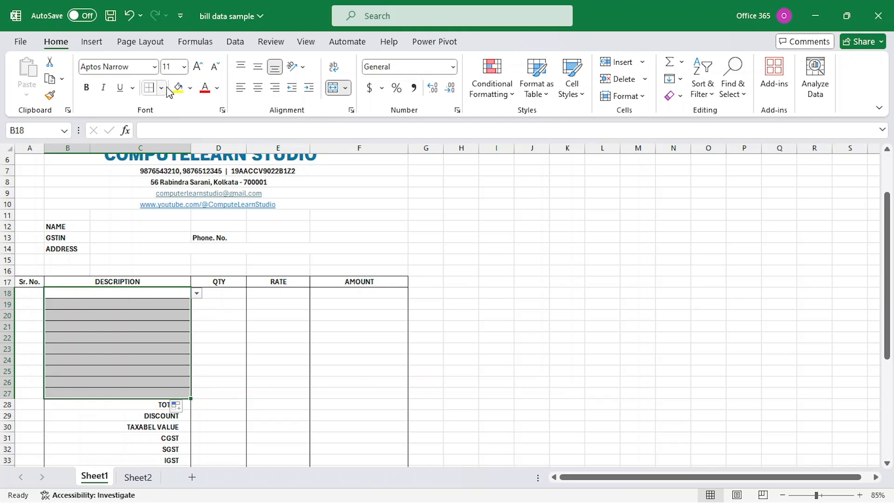
{"action": "left_click", "coordinate": [162, 87]}
{"action": "left_click", "coordinate": [188, 205]}
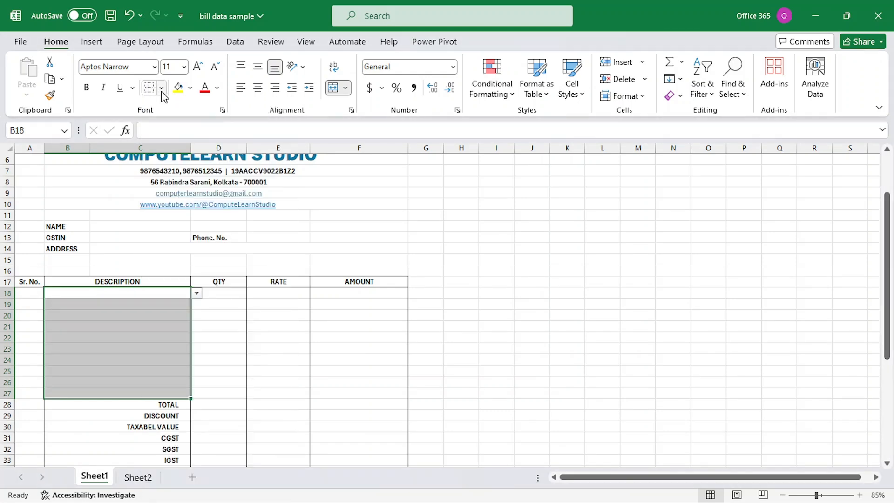
{"action": "left_click", "coordinate": [161, 87]}
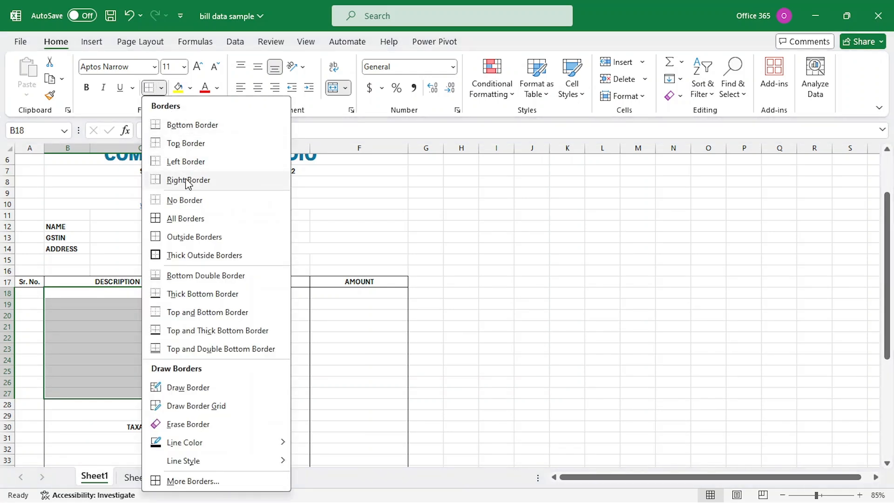
{"action": "left_click", "coordinate": [186, 179]}
Apply a top border to the first description cell, B18
{"action": "left_click", "coordinate": [115, 291]}
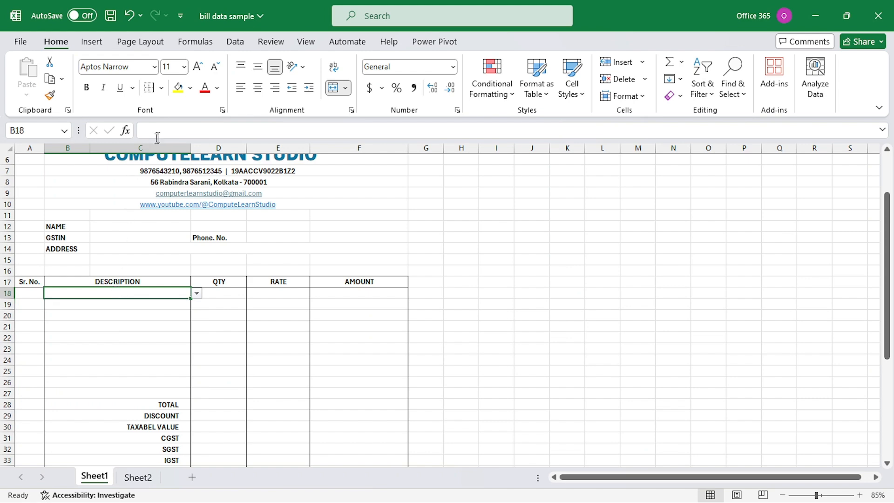
{"action": "left_click", "coordinate": [162, 88]}
{"action": "left_click", "coordinate": [166, 146]}
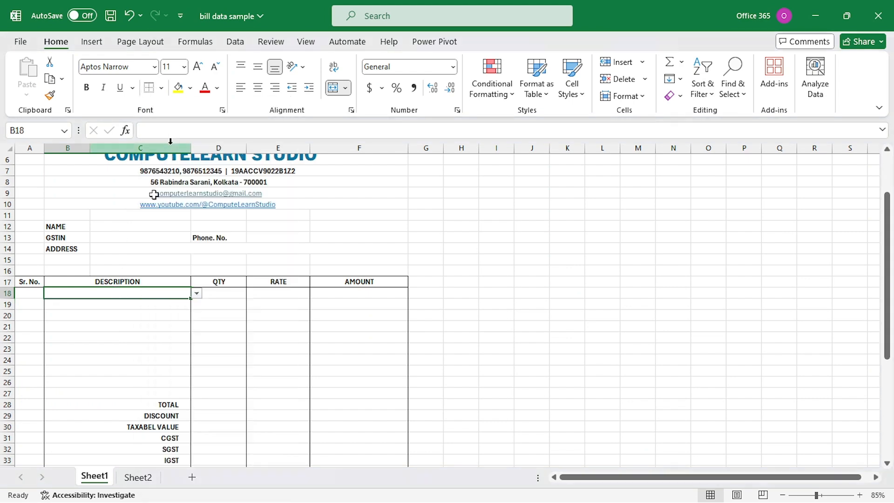
{"action": "left_click", "coordinate": [122, 327]}
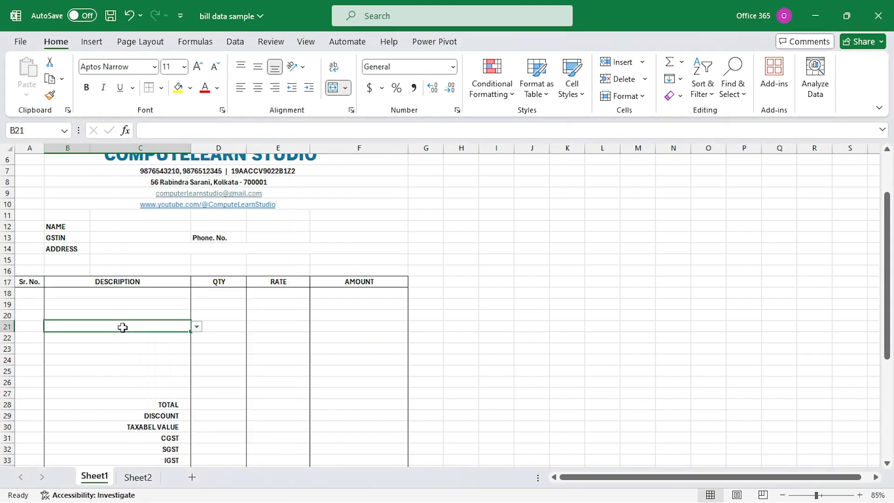
Test the description dropdown lists by choosing Mechanical Keyboard in B18 and External Hard Drive in B19
{"action": "left_click", "coordinate": [158, 293]}
{"action": "left_click", "coordinate": [197, 293]}
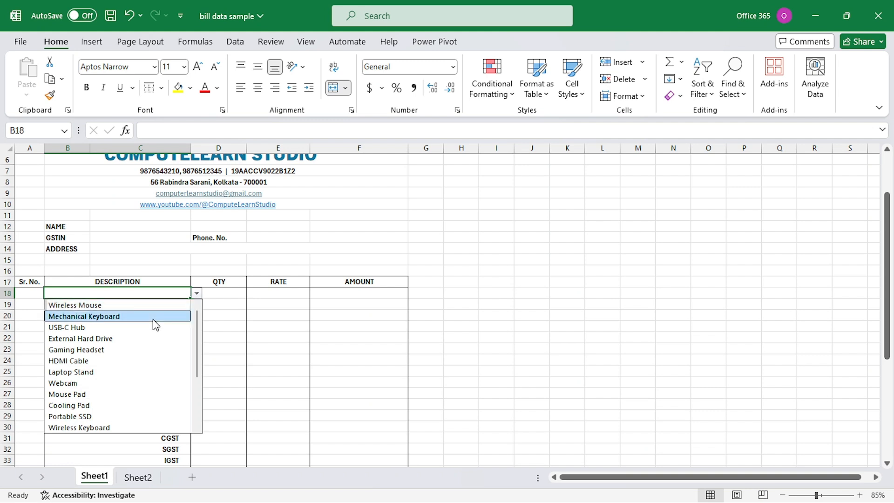
{"action": "left_click", "coordinate": [176, 310]}
{"action": "left_click", "coordinate": [186, 306]}
{"action": "left_click", "coordinate": [197, 304]}
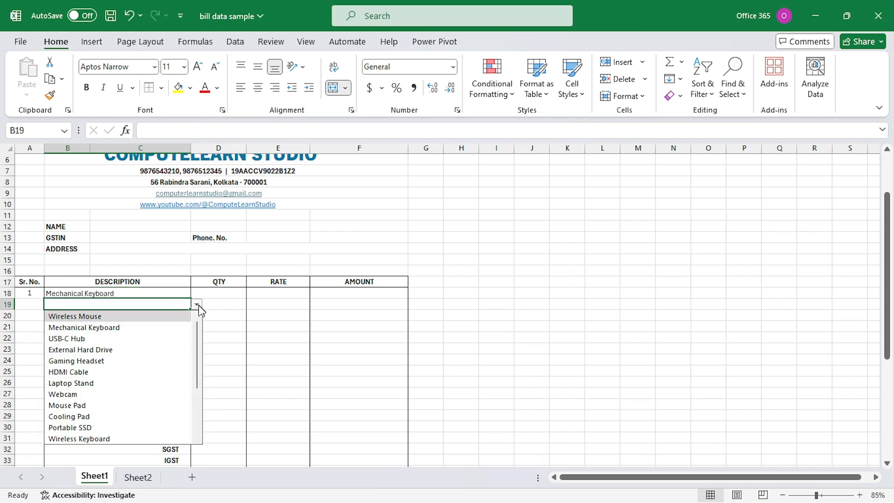
{"action": "left_click", "coordinate": [141, 349]}
{"action": "left_click", "coordinate": [168, 318]}
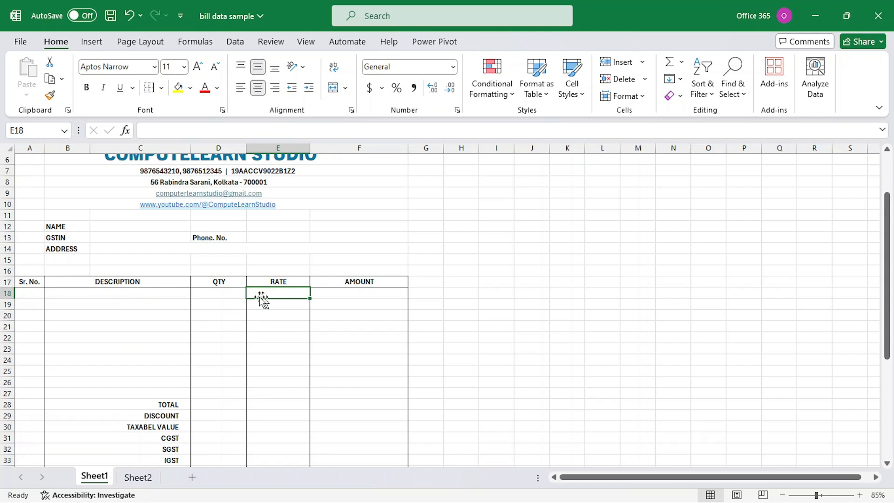
Choose Mechanical Keyboard as the first item's description in B18
{"action": "left_click", "coordinate": [177, 293]}
{"action": "left_click", "coordinate": [196, 294]}
{"action": "left_click", "coordinate": [152, 314]}
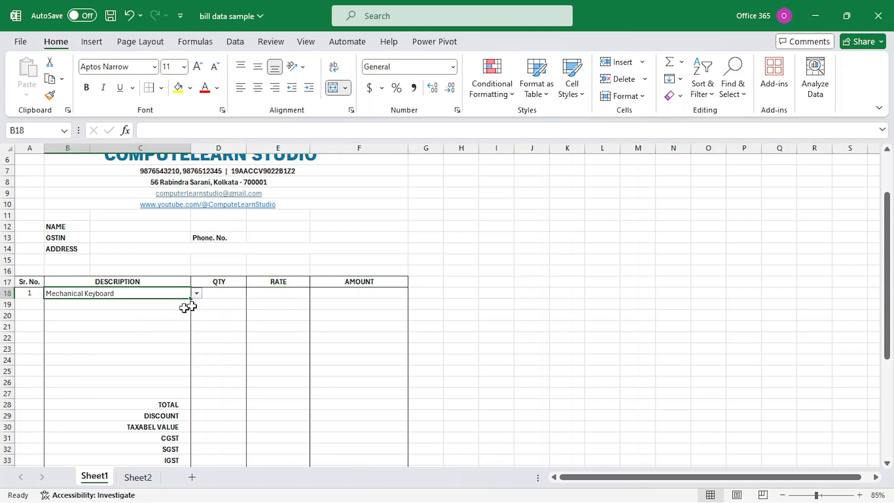
Enter the rate formula =VLOOKUP(B18,Sheet2!A1:B21,2,0) in E18 to look up the selected product's rate
{"action": "left_click", "coordinate": [285, 296]}
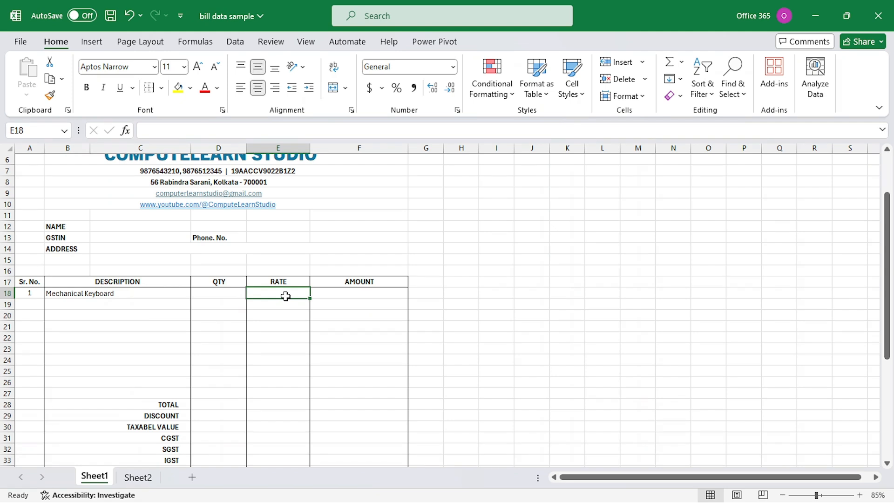
{"action": "type", "text": "=vloo"}
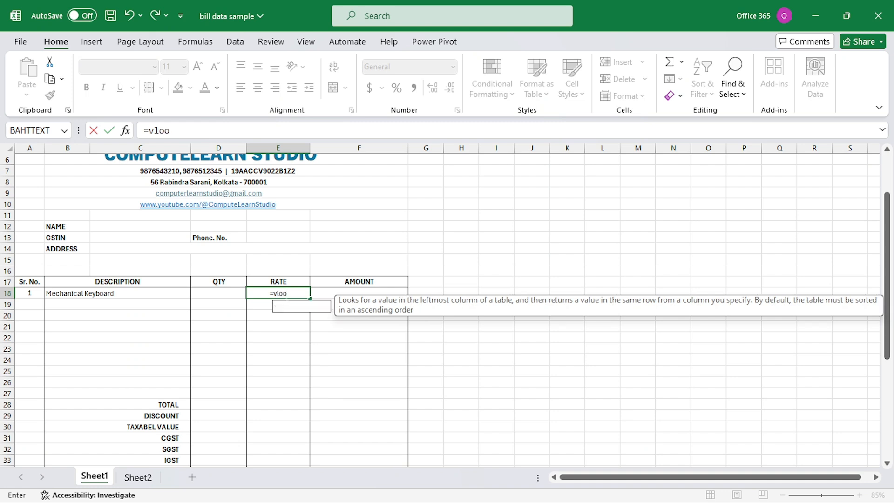
{"action": "type", "text": "k"}
{"action": "key", "text": "Tab"}
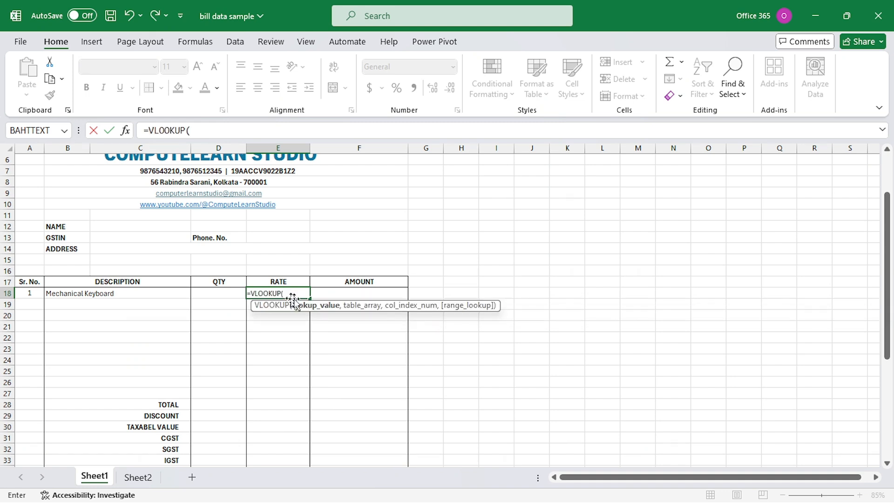
{"action": "left_click", "coordinate": [139, 295]}
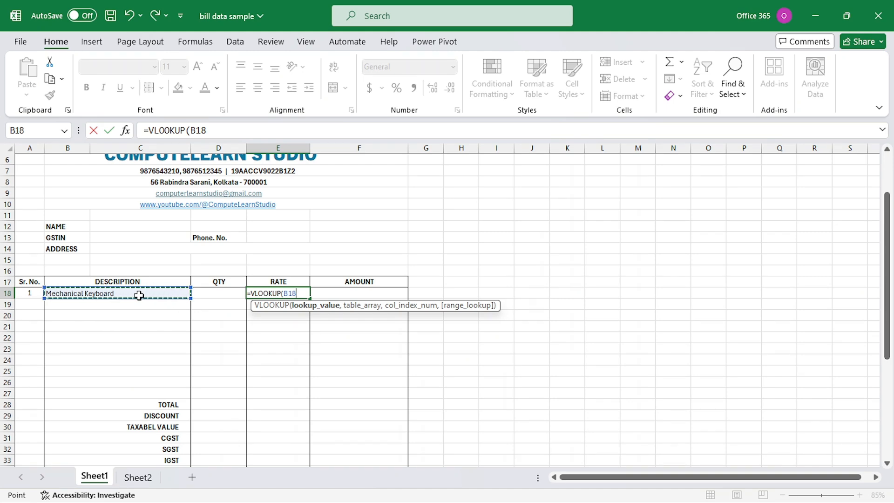
{"action": "type", "text": ","}
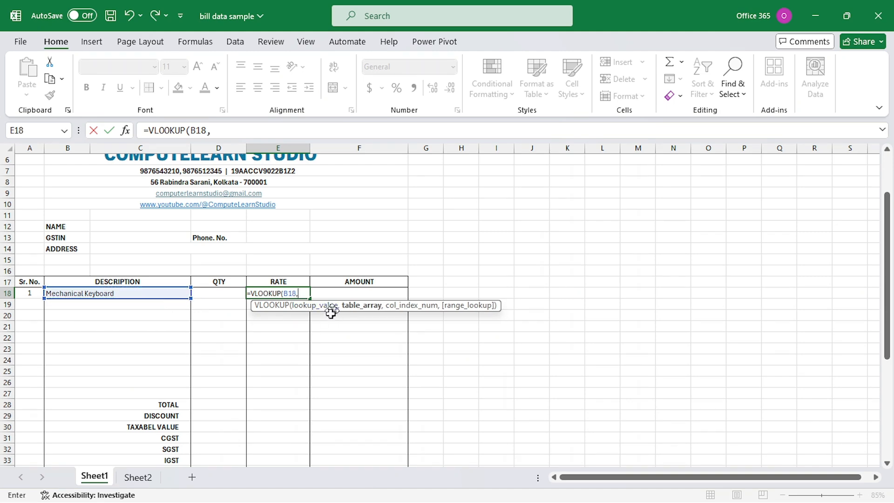
{"action": "left_click", "coordinate": [137, 477]}
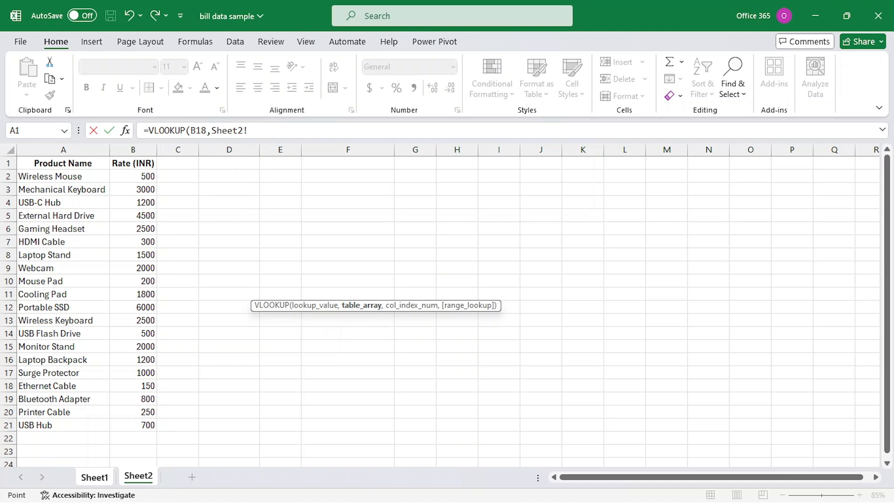
{"action": "left_click_drag", "start_coordinate": [45, 165], "coordinate": [138, 423]}
{"action": "type", "text": ","}
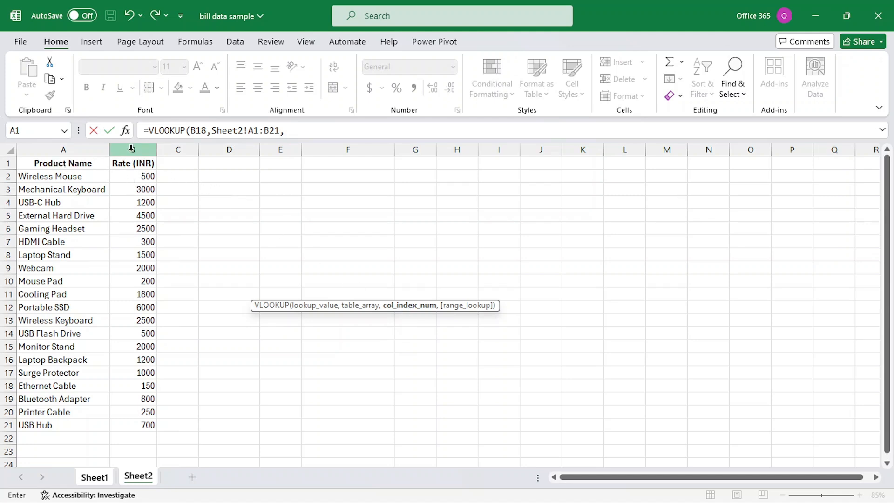
{"action": "type", "text": ",0"}
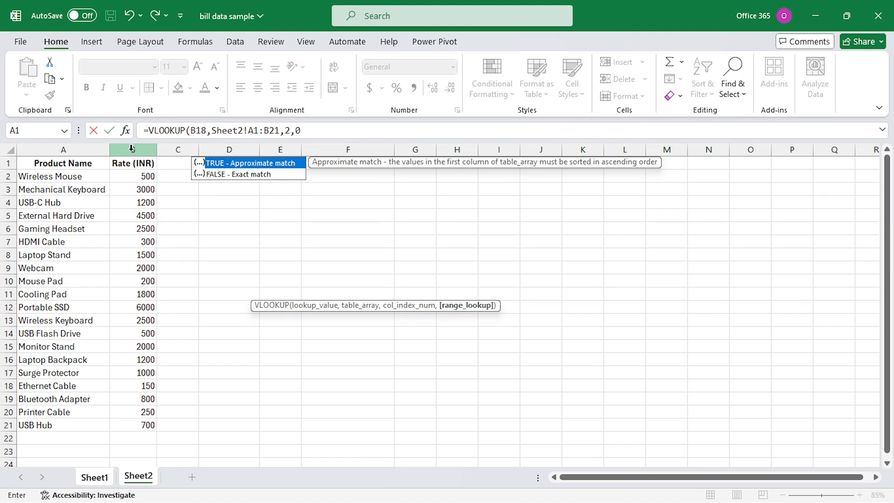
{"action": "key", "text": "Return"}
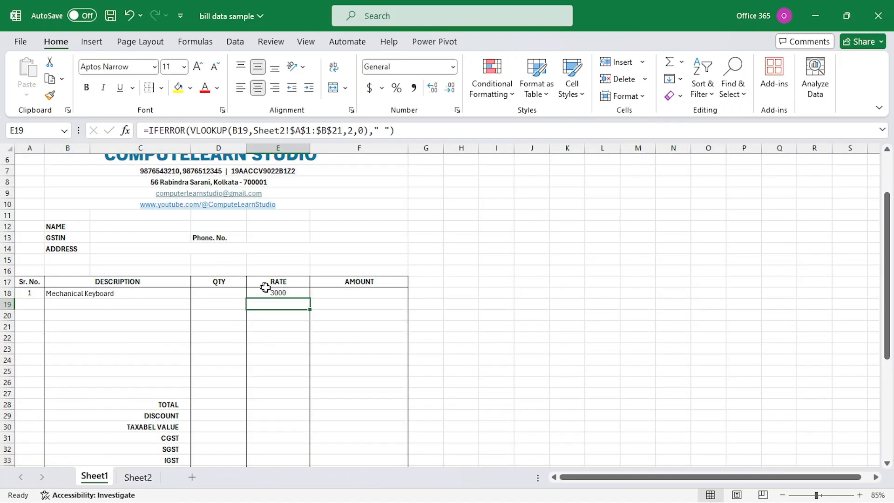
Copy the rate formula from E18 down to E27 and test it by choosing Laptop Stand, then Portable SSD, in B20
{"action": "left_click", "coordinate": [286, 293]}
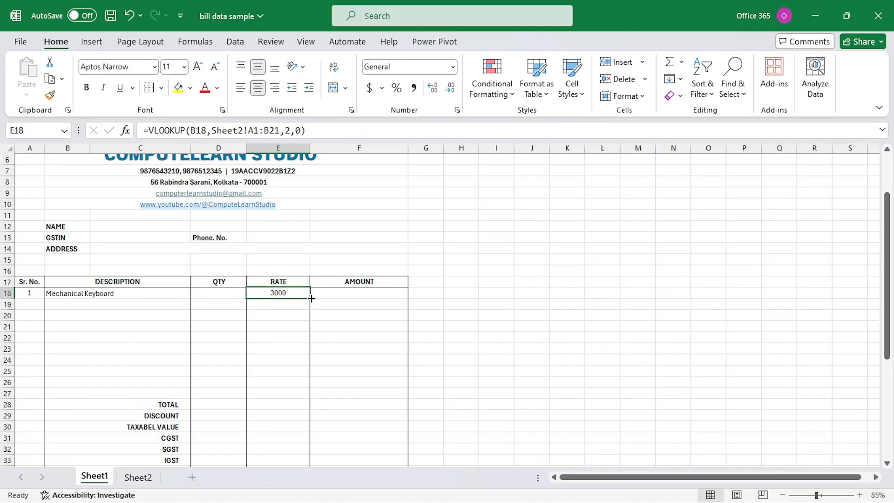
{"action": "left_click_drag", "start_coordinate": [310, 298], "coordinate": [317, 395]}
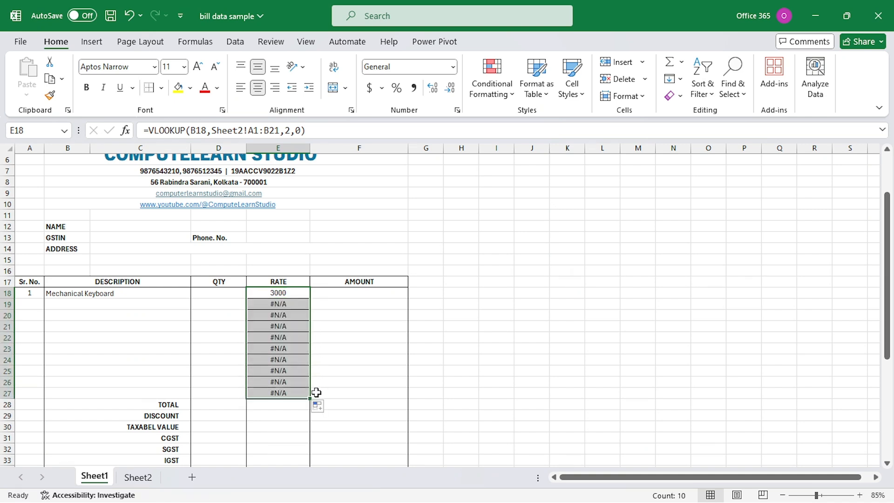
{"action": "left_click", "coordinate": [135, 316]}
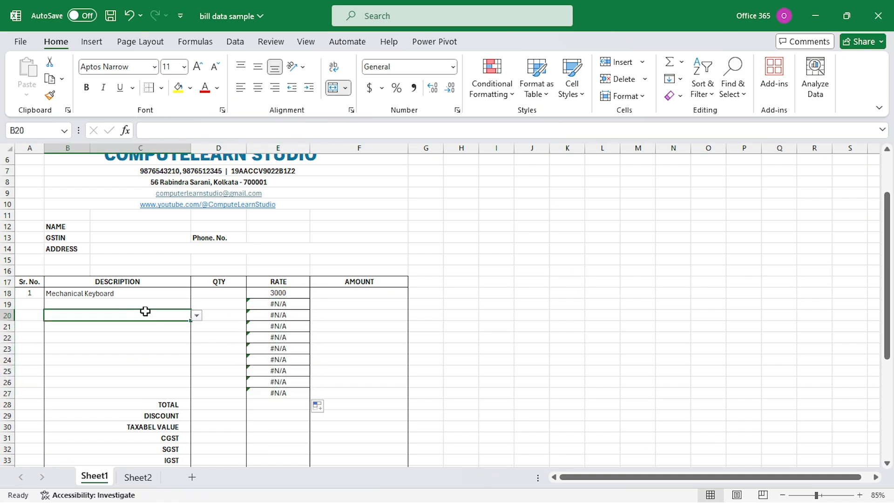
{"action": "left_click", "coordinate": [196, 315]}
{"action": "left_click", "coordinate": [140, 394]}
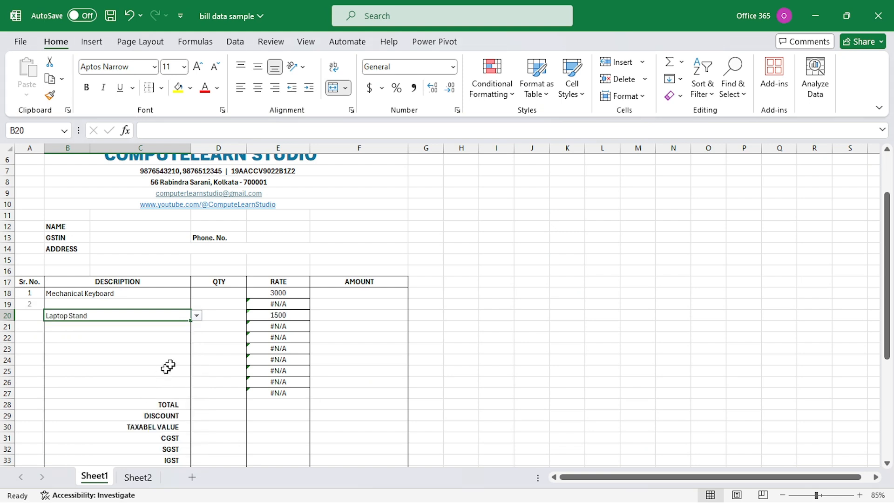
{"action": "left_click", "coordinate": [196, 316]}
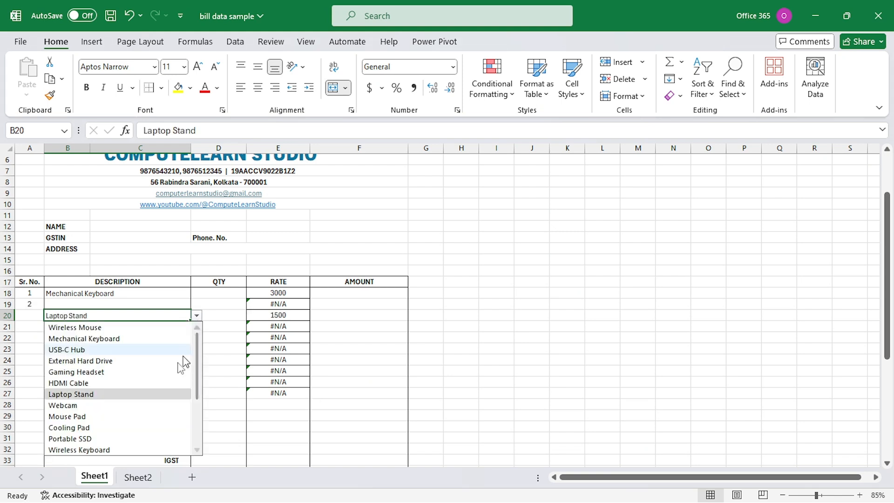
{"action": "left_click", "coordinate": [142, 441]}
Examine the Sheet2 lookup ranges used by the rate formulas in E20 and E18
{"action": "double_click", "coordinate": [270, 316]}
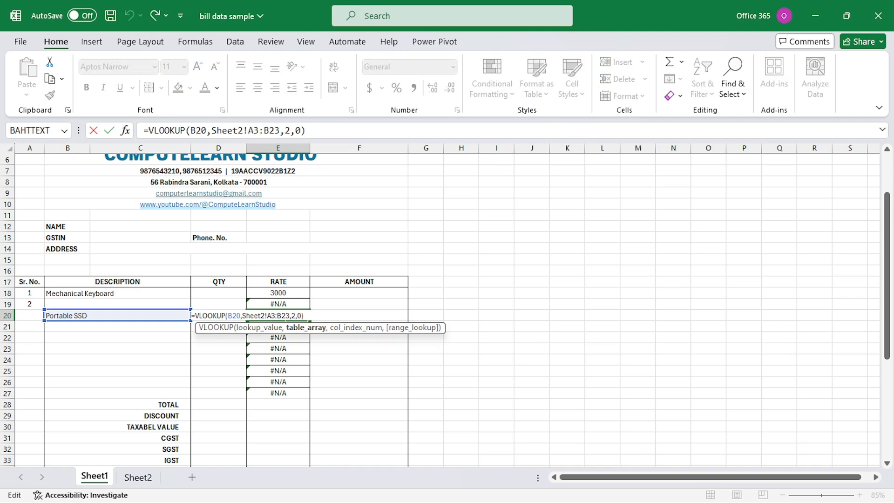
{"action": "key", "text": "Return"}
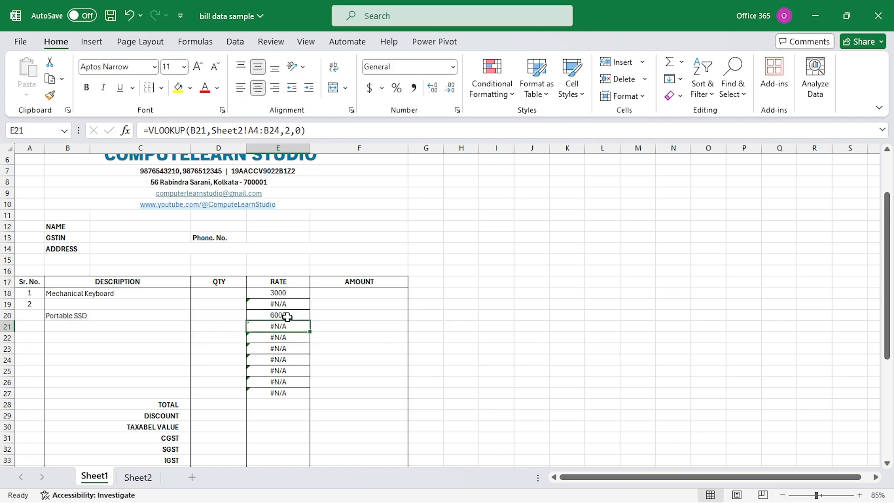
{"action": "left_click", "coordinate": [286, 293]}
{"action": "double_click", "coordinate": [286, 293]}
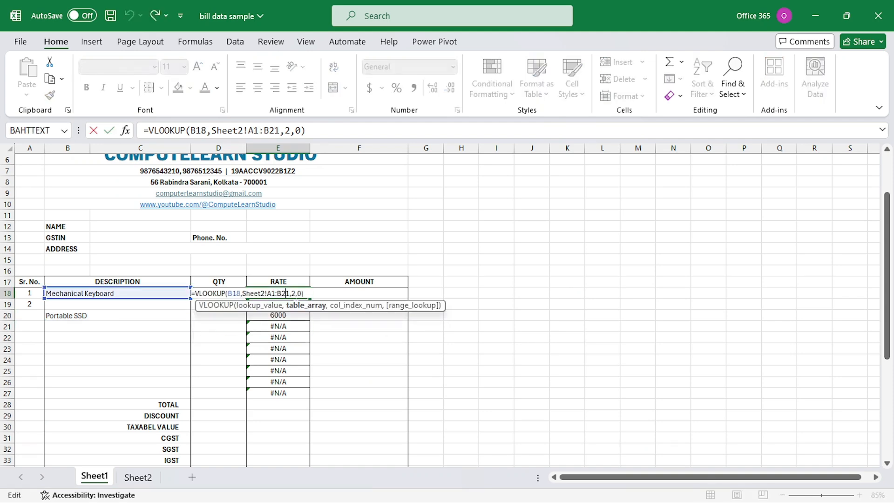
{"action": "key", "text": "Return"}
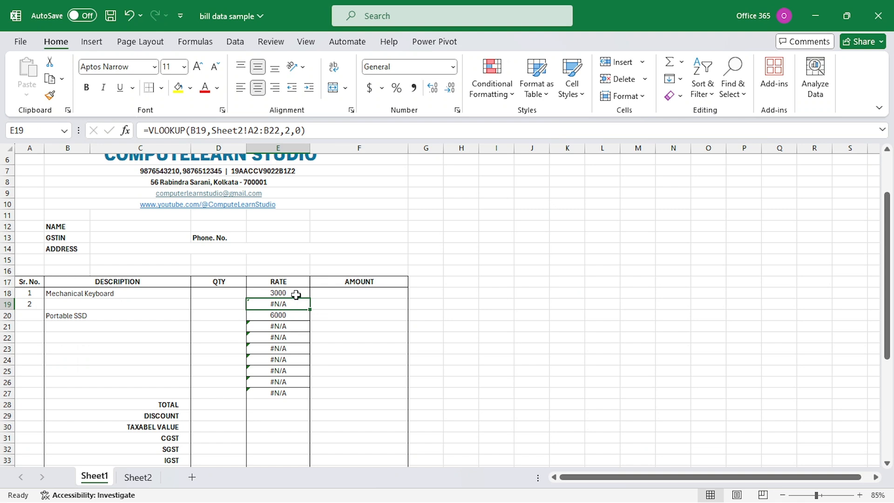
Clear the Portable SSD entry in B20 and the copied rate formulas in E19:E27
{"action": "left_click", "coordinate": [154, 312]}
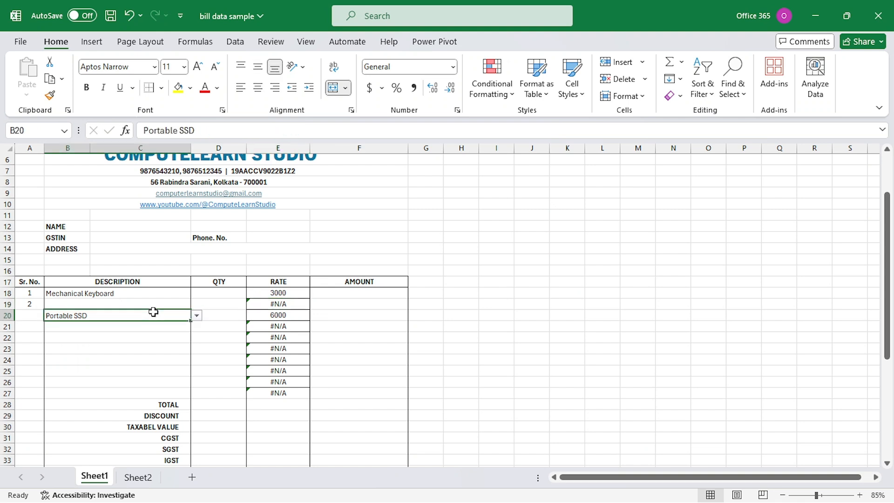
{"action": "key", "text": "Delete"}
{"action": "left_click_drag", "start_coordinate": [266, 303], "coordinate": [270, 393]}
{"action": "key", "text": "Delete"}
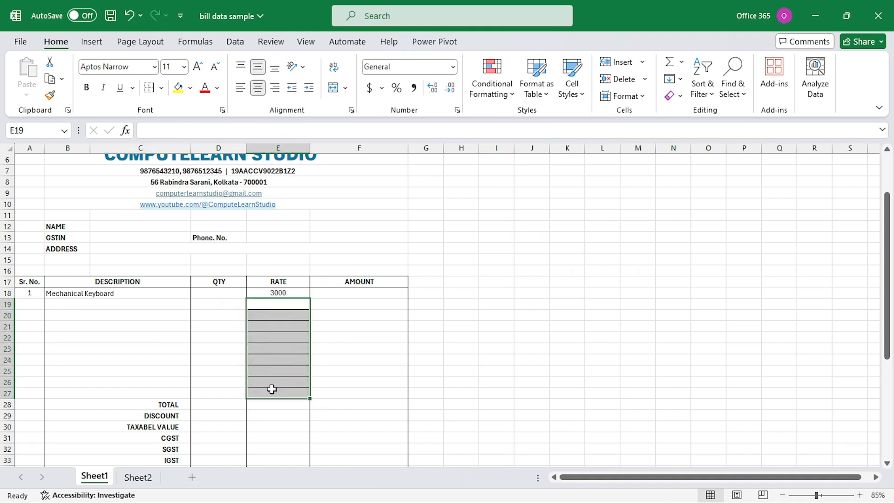
Make the lookup range in E18's rate formula absolute, as Sheet2!$A$1:$B$21
{"action": "left_click", "coordinate": [290, 293]}
{"action": "double_click", "coordinate": [290, 294]}
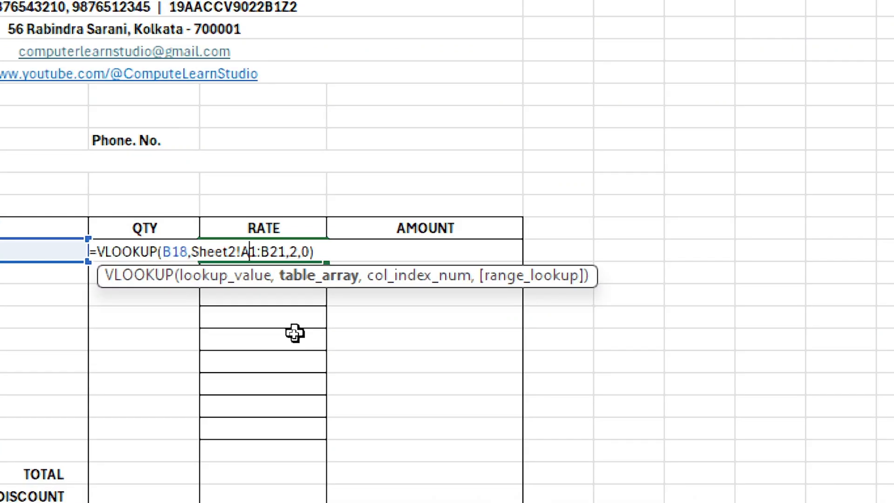
{"action": "key", "text": "F4"}
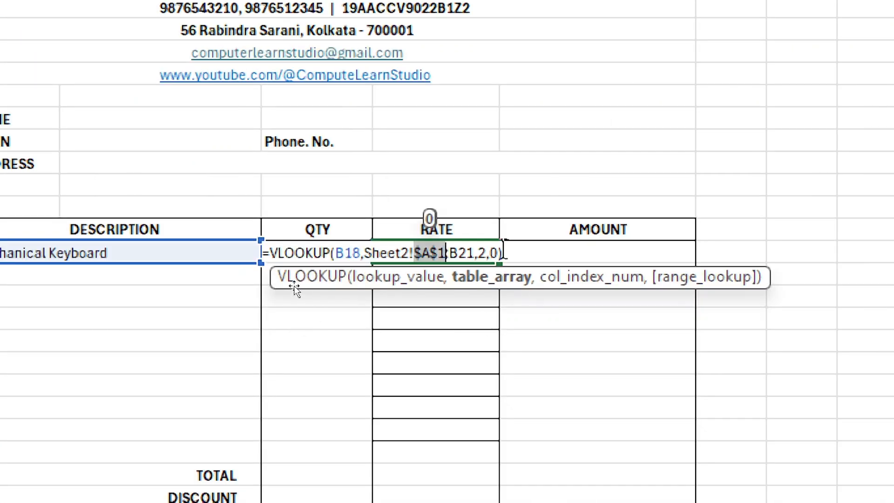
{"action": "left_click", "coordinate": [471, 254]}
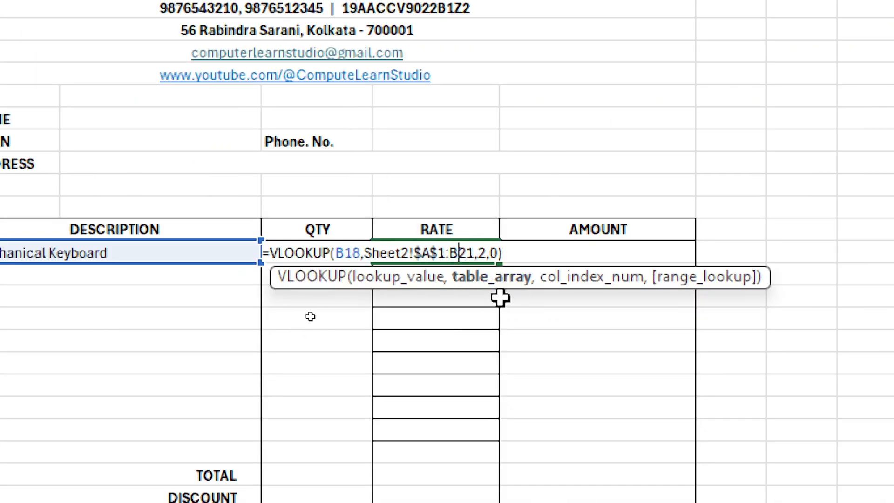
{"action": "key", "text": "F4"}
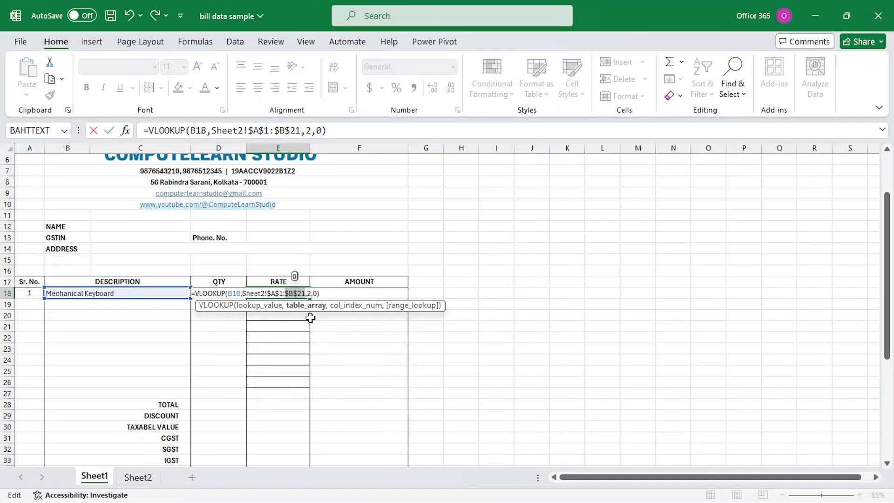
{"action": "key", "text": "Return"}
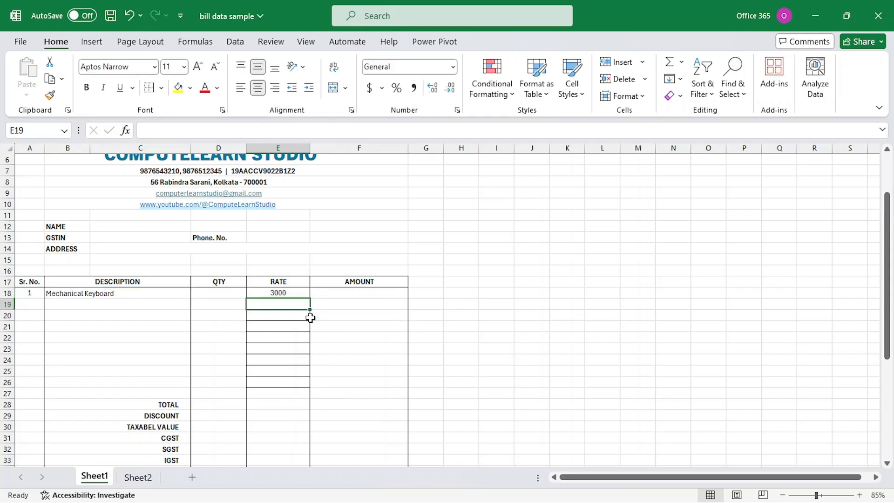
Copy the rate formula with the absolute lookup range from E18 down to E27
{"action": "left_click", "coordinate": [303, 295]}
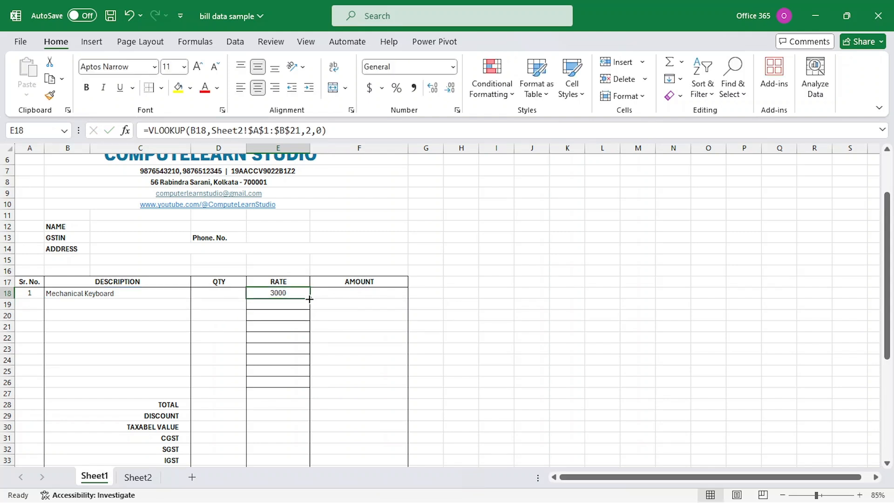
{"action": "left_click_drag", "start_coordinate": [309, 298], "coordinate": [311, 397]}
{"action": "left_click", "coordinate": [308, 387]}
Test the rate lookup by choosing HDMI Cable in B20 and compare the rate with the product list on Sheet2
{"action": "left_click", "coordinate": [87, 320]}
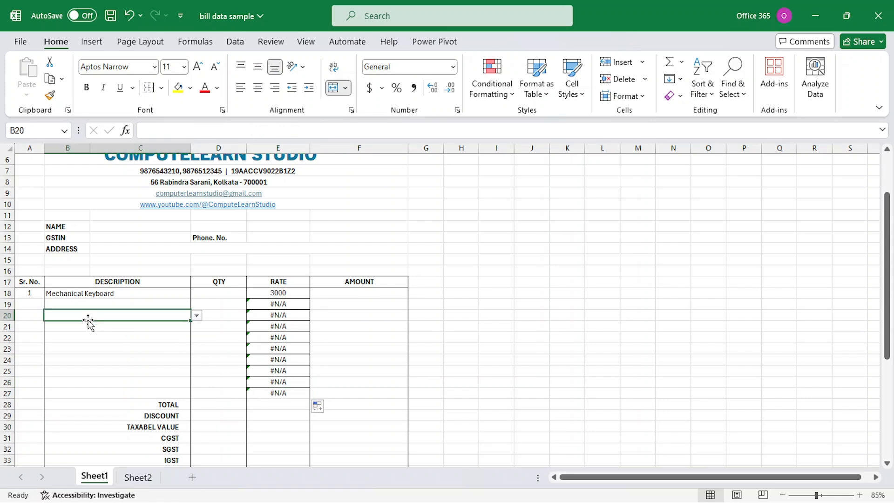
{"action": "type", "text": "h"}
{"action": "left_click", "coordinate": [96, 328]}
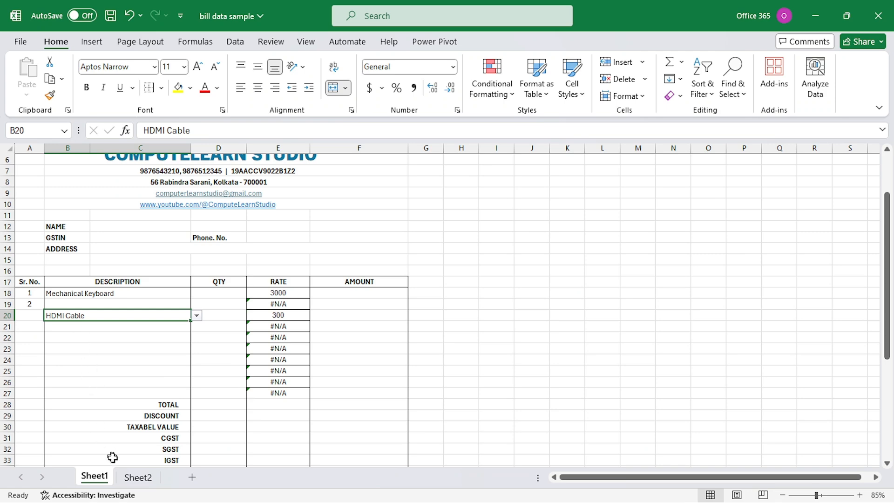
{"action": "left_click", "coordinate": [136, 480]}
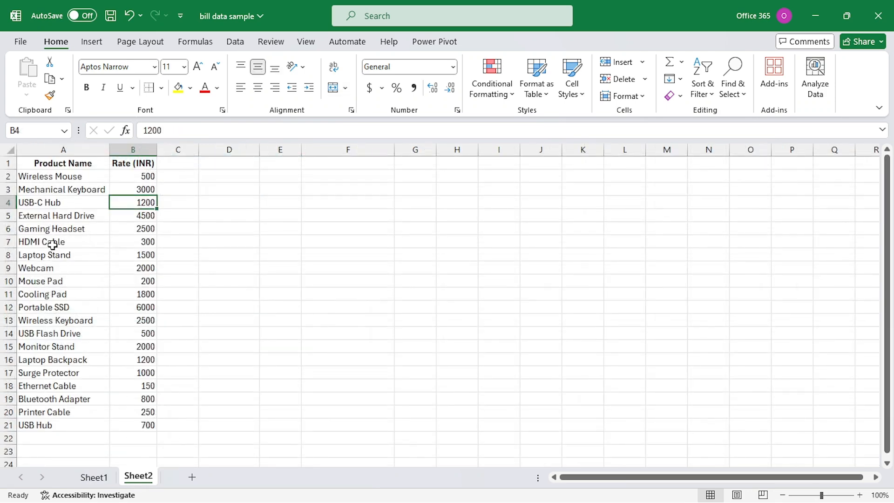
{"action": "left_click", "coordinate": [95, 479]}
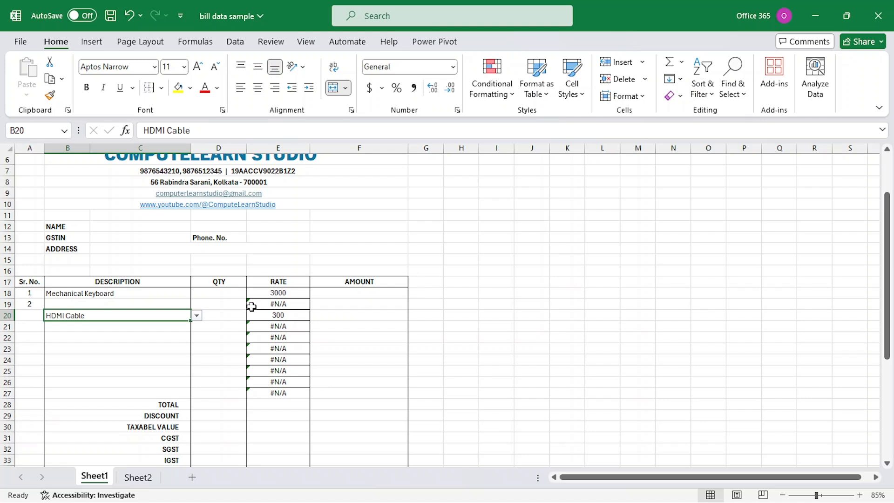
Clear the HDMI Cable entry in B20 and the rate formulas in the cells below E18
{"action": "key", "text": "Delete"}
{"action": "left_click_drag", "start_coordinate": [257, 309], "coordinate": [289, 392]}
{"action": "key", "text": "Delete"}
Change the rate formula in E18 to =IFERROR(VLOOKUP(B18,Sheet2!$A$1:$B$21,2,0)," ") and copy it down to E27
{"action": "left_click", "coordinate": [278, 292]}
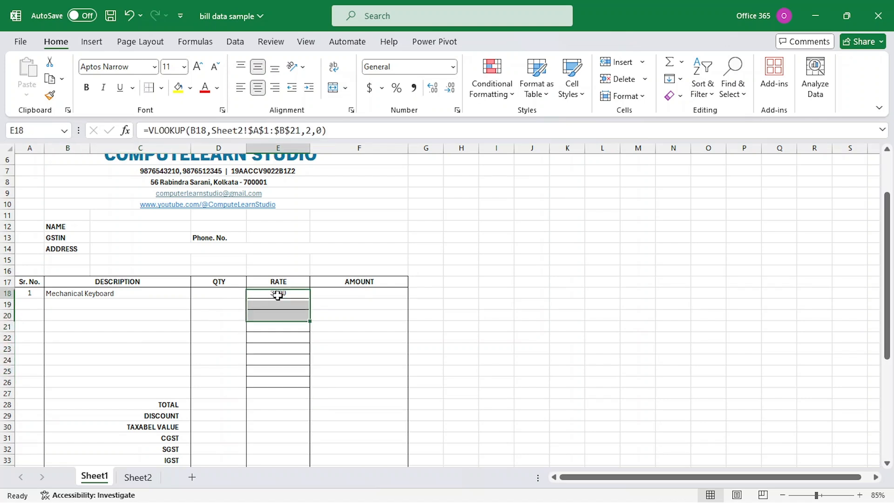
{"action": "left_click", "coordinate": [148, 130]}
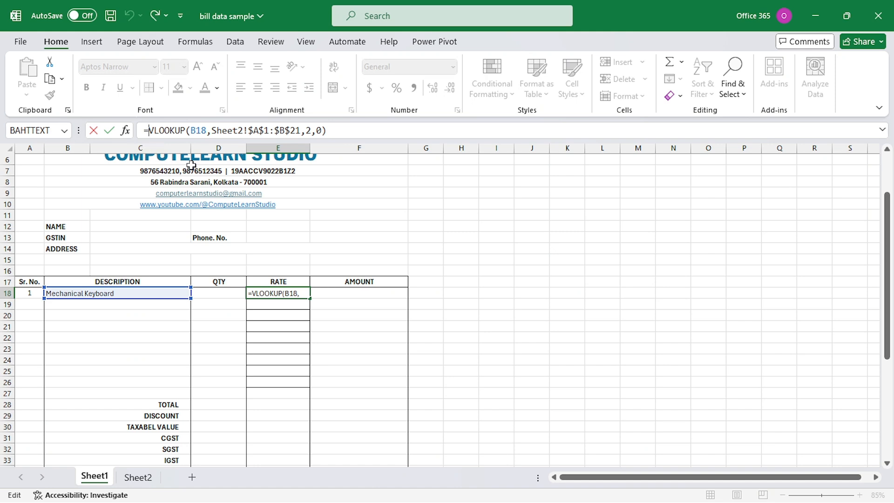
{"action": "type", "text": "ife"}
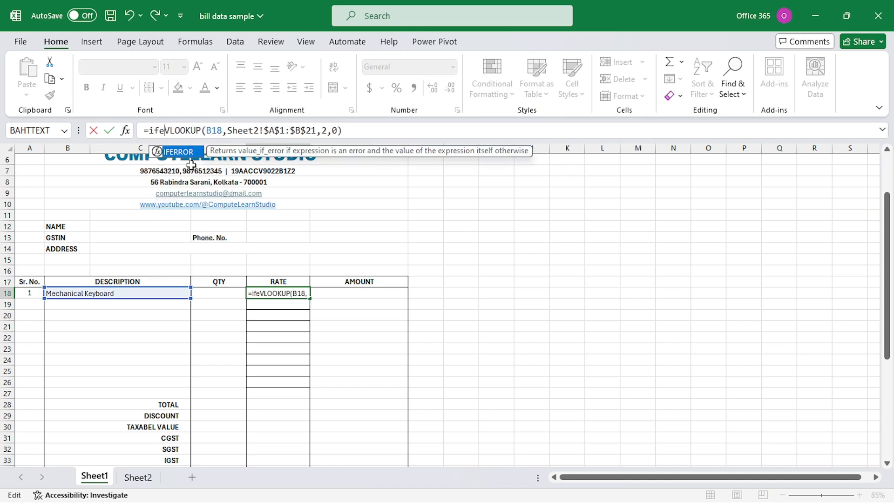
{"action": "key", "text": "Tab"}
{"action": "key", "text": "End"}
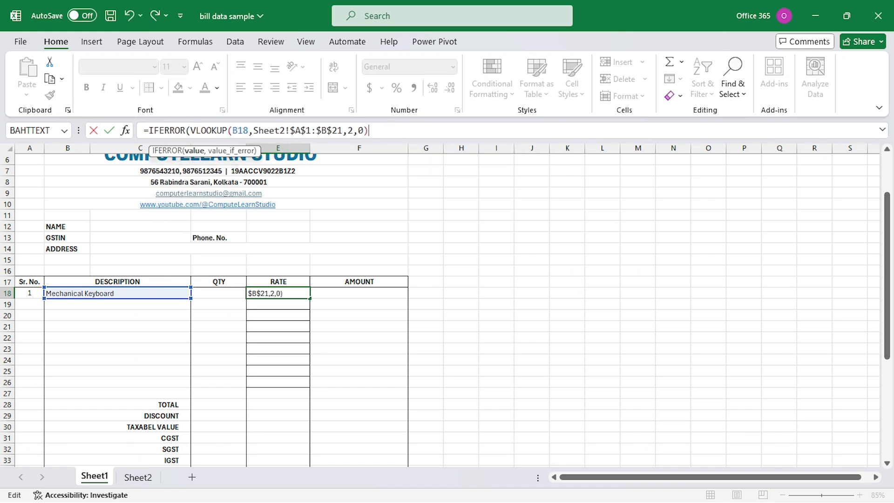
{"action": "type", "text": ","}
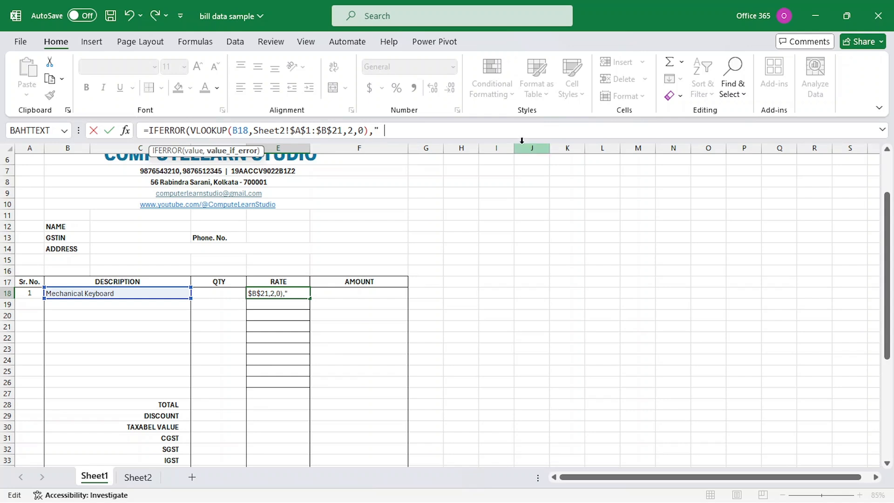
{"action": "type", "text": "\" \")"}
{"action": "key", "text": "Return"}
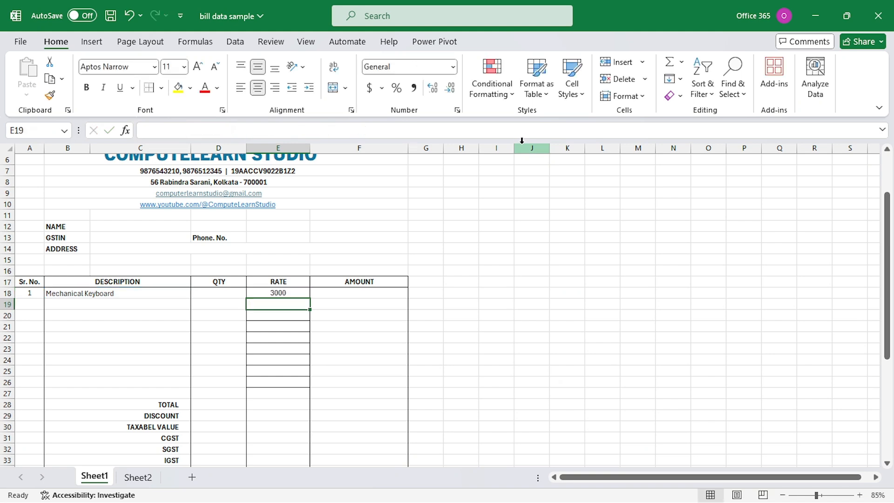
{"action": "left_click", "coordinate": [297, 292]}
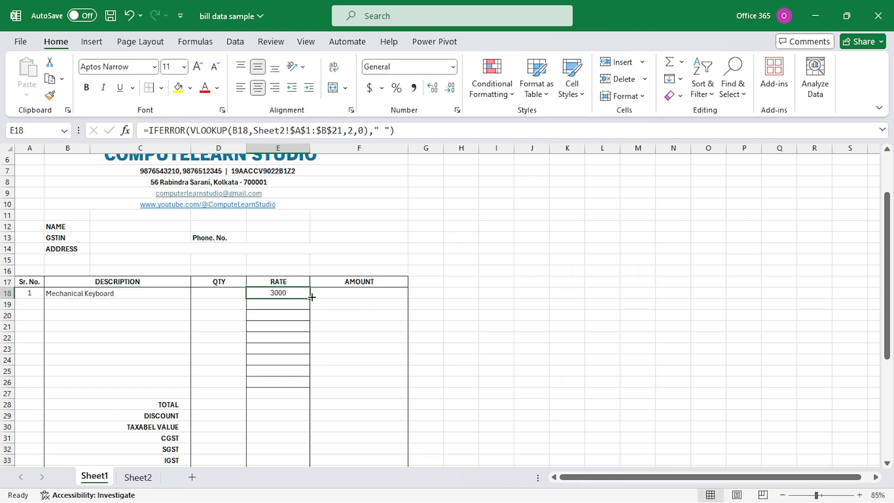
{"action": "left_click_drag", "start_coordinate": [310, 298], "coordinate": [313, 397]}
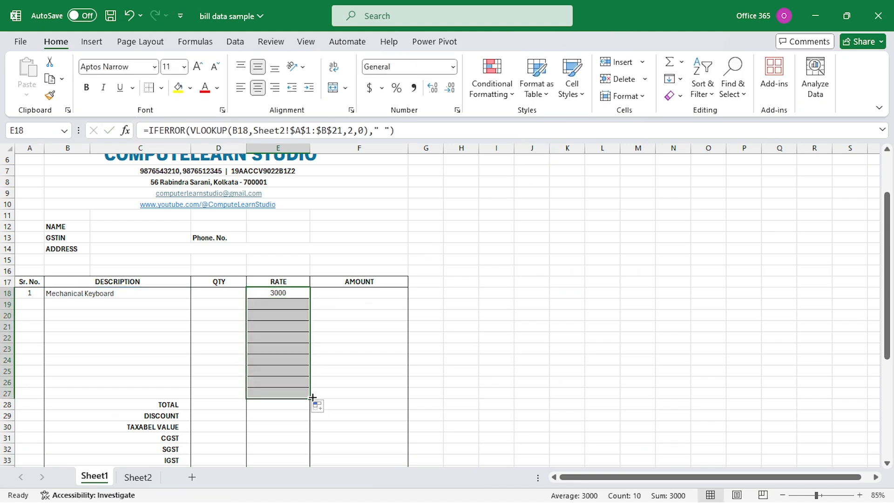
Remove all borders from the rate cells E18:E27 and apply only left and right borders to them
{"action": "left_click", "coordinate": [161, 87]}
{"action": "left_click", "coordinate": [176, 201]}
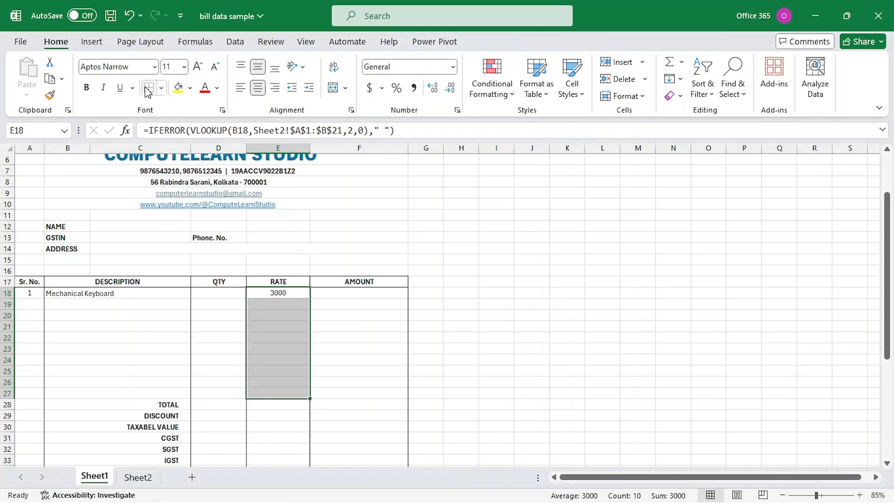
{"action": "left_click", "coordinate": [161, 87]}
{"action": "left_click", "coordinate": [186, 165]}
{"action": "left_click", "coordinate": [161, 88]}
{"action": "left_click", "coordinate": [185, 180]}
{"action": "left_click", "coordinate": [328, 305]}
{"action": "left_click", "coordinate": [283, 286]}
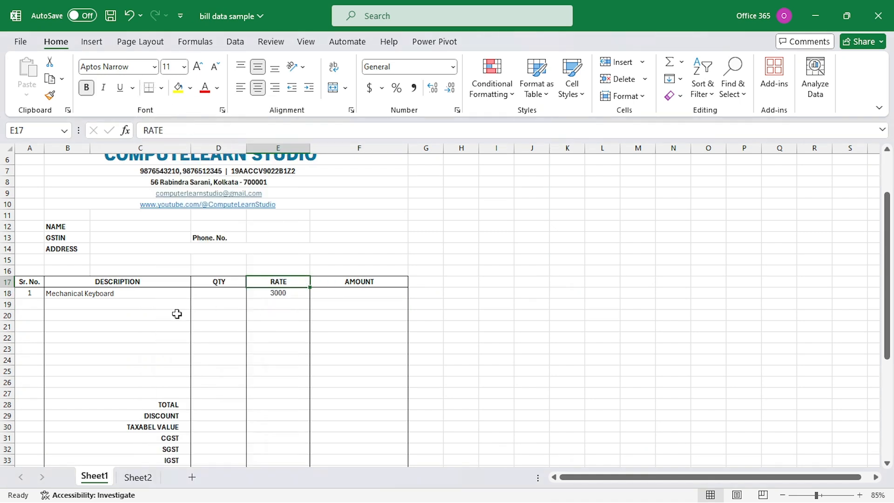
Test the automatic rates by choosing USB-C Hub in B20 and Mechanical Keyboard in B19
{"action": "left_click", "coordinate": [183, 294]}
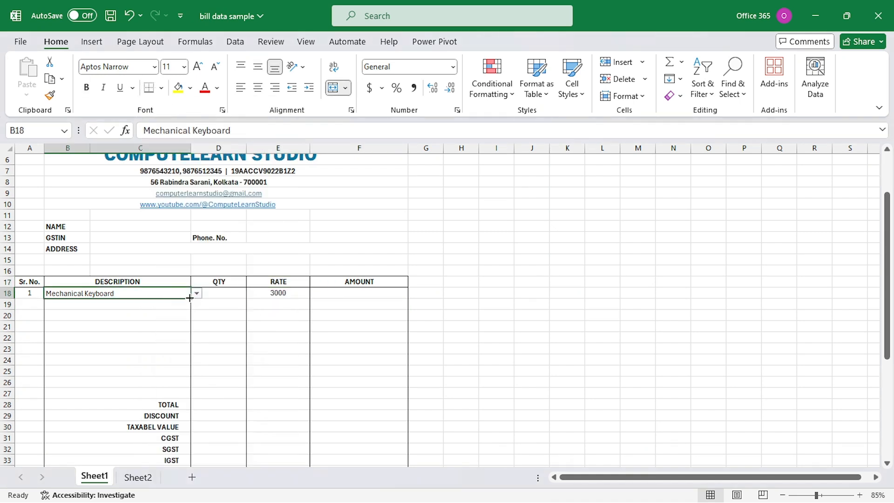
{"action": "left_click", "coordinate": [221, 293]}
{"action": "left_click", "coordinate": [174, 298]}
{"action": "left_click", "coordinate": [174, 315]}
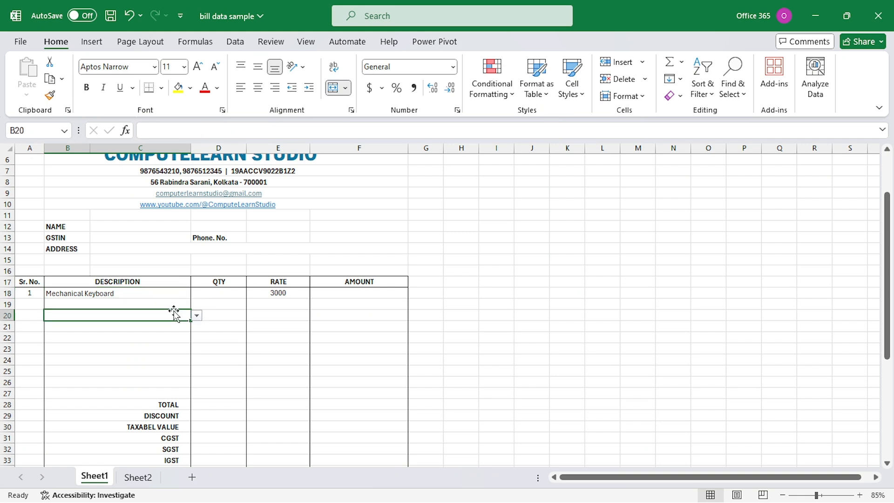
{"action": "left_click", "coordinate": [196, 315]}
{"action": "left_click", "coordinate": [158, 350]}
{"action": "left_click", "coordinate": [167, 304]}
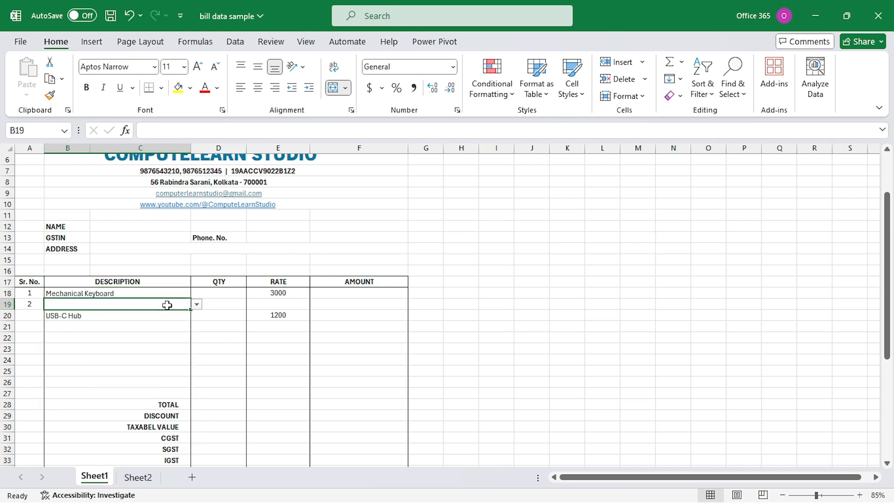
{"action": "left_click", "coordinate": [197, 304]}
{"action": "left_click", "coordinate": [138, 328]}
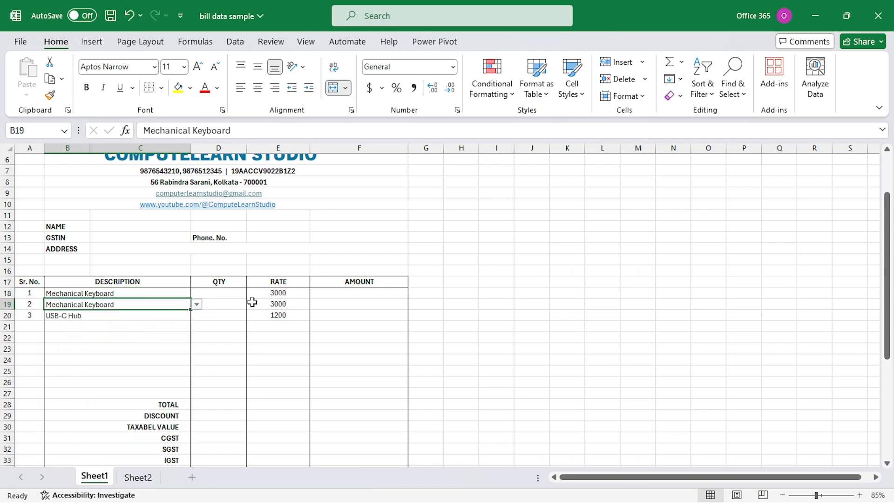
Choose Portable SSD as the product in B19 and compare its rate with the price list on Sheet2
{"action": "left_click", "coordinate": [197, 304]}
{"action": "left_click", "coordinate": [96, 428]}
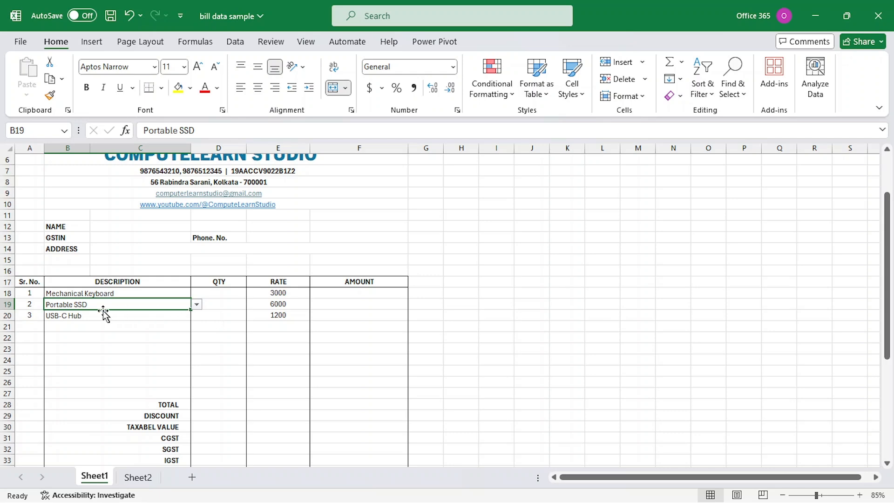
{"action": "left_click", "coordinate": [138, 477]}
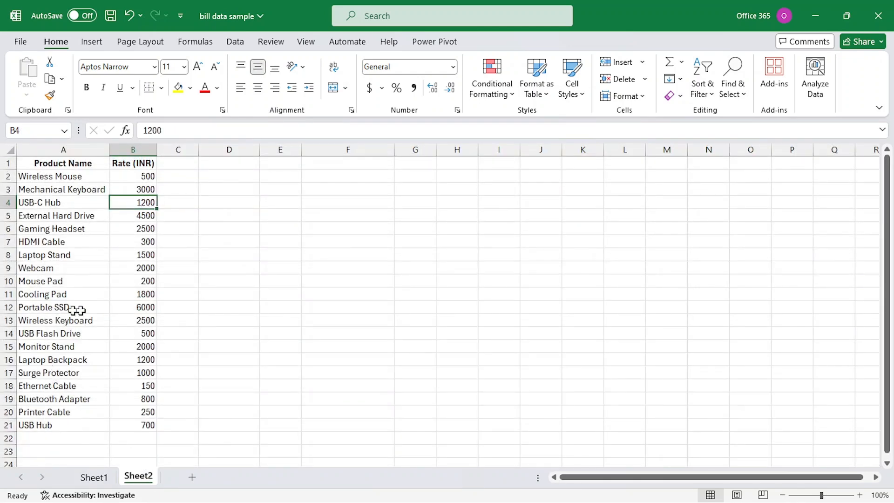
{"action": "left_click", "coordinate": [91, 480]}
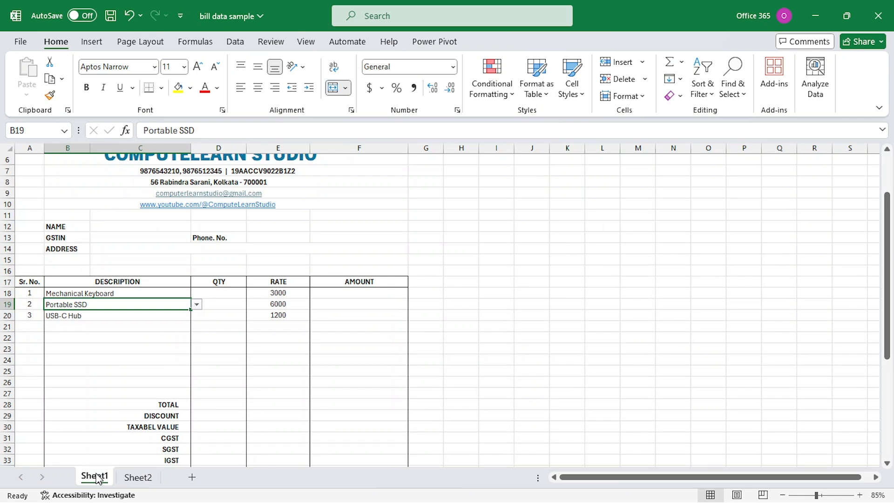
Enter the formula =E18*D18 in F18 to calculate the first item's amount
{"action": "left_click", "coordinate": [357, 293]}
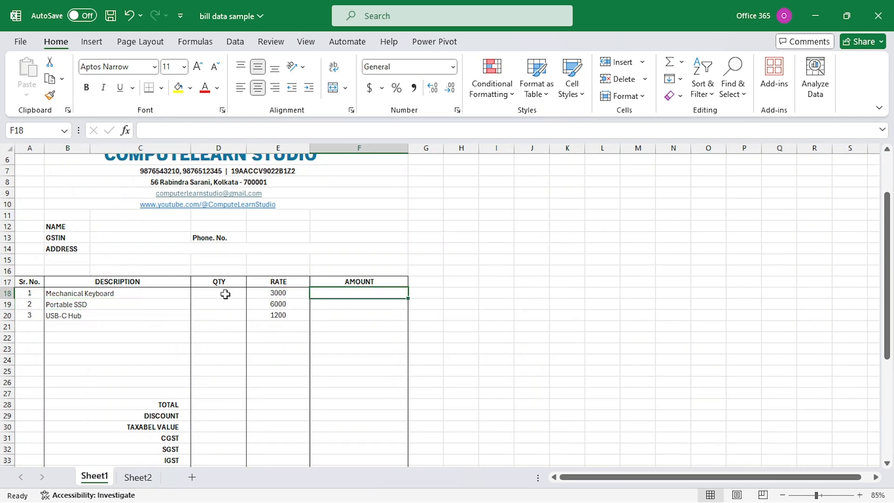
{"action": "type", "text": "="}
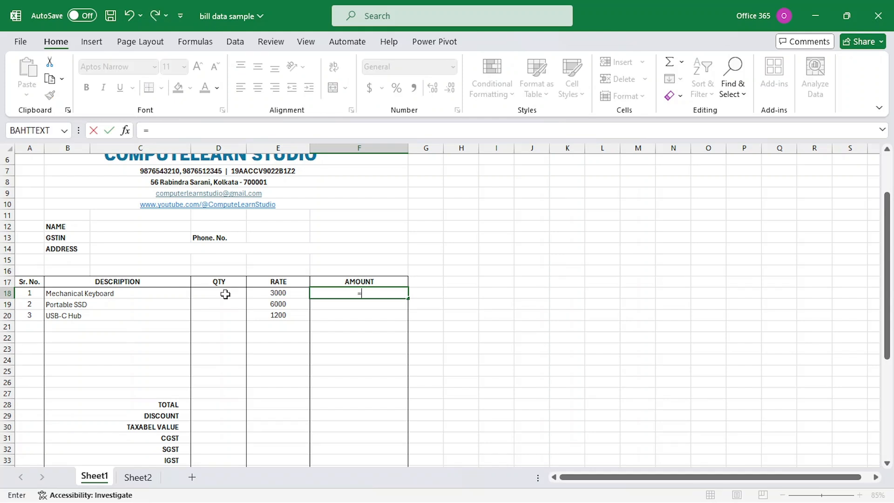
{"action": "left_click", "coordinate": [273, 294]}
{"action": "type", "text": "*"}
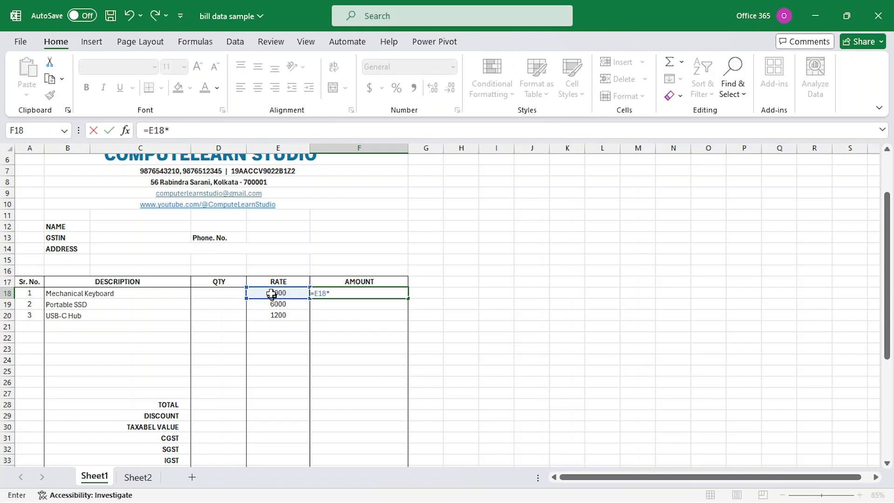
{"action": "left_click", "coordinate": [223, 293]}
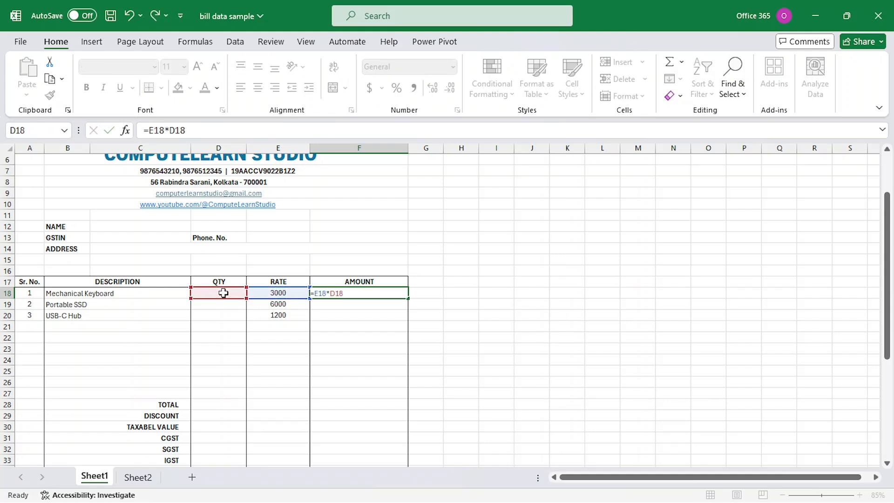
{"action": "key", "text": "Return"}
Test the amount formula by entering a quantity of 4 in D18
{"action": "left_click", "coordinate": [213, 292]}
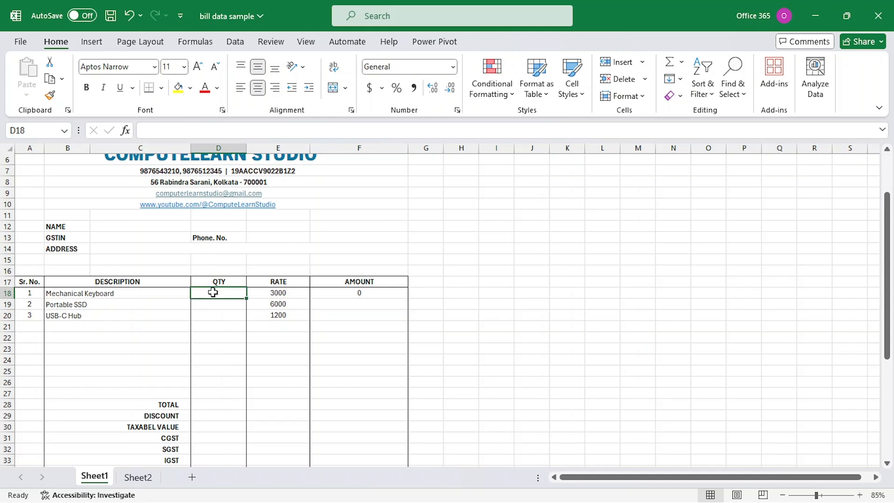
{"action": "type", "text": "4"}
{"action": "key", "text": "Return"}
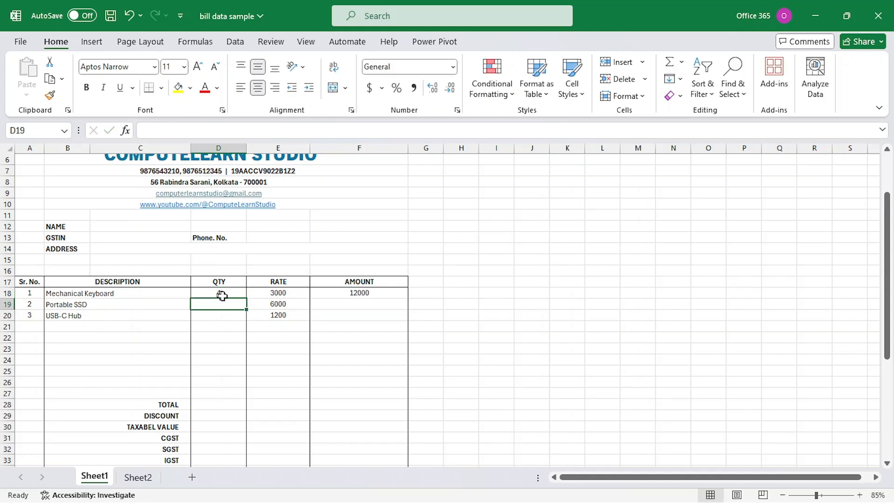
Clear the quantity in D18 and the product in B18
{"action": "left_click", "coordinate": [219, 293]}
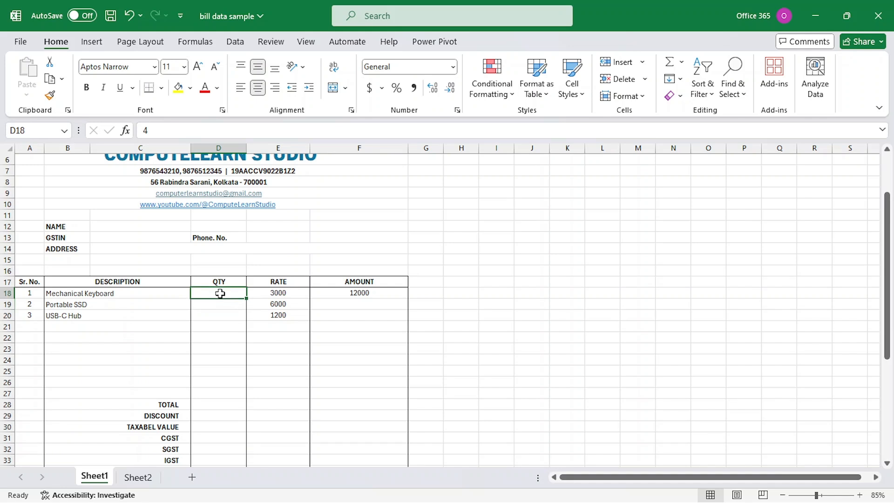
{"action": "key", "text": "Delete"}
{"action": "left_click", "coordinate": [119, 293]}
{"action": "key", "text": "Delete"}
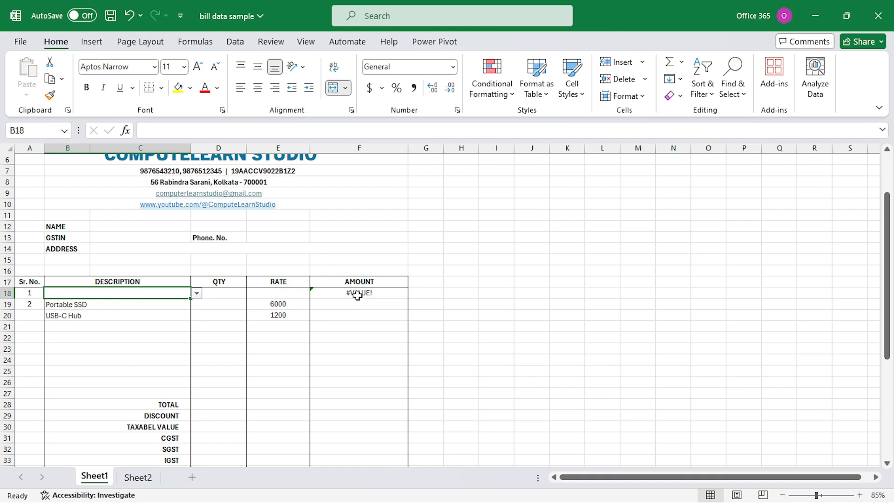
Change the amount formula in F18 to =IFERROR(E18*D18," ") and copy it down to F27
{"action": "left_click", "coordinate": [355, 293]}
{"action": "double_click", "coordinate": [355, 294]}
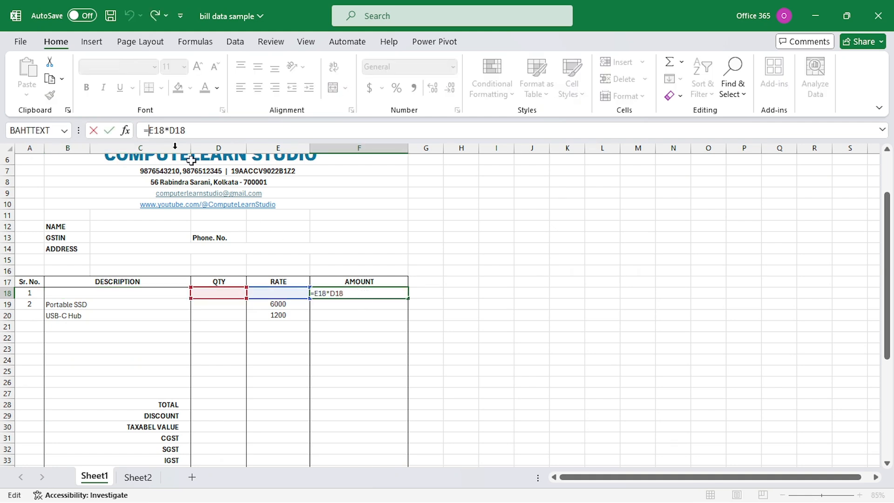
{"action": "type", "text": "IFERROR(E18*D18"}
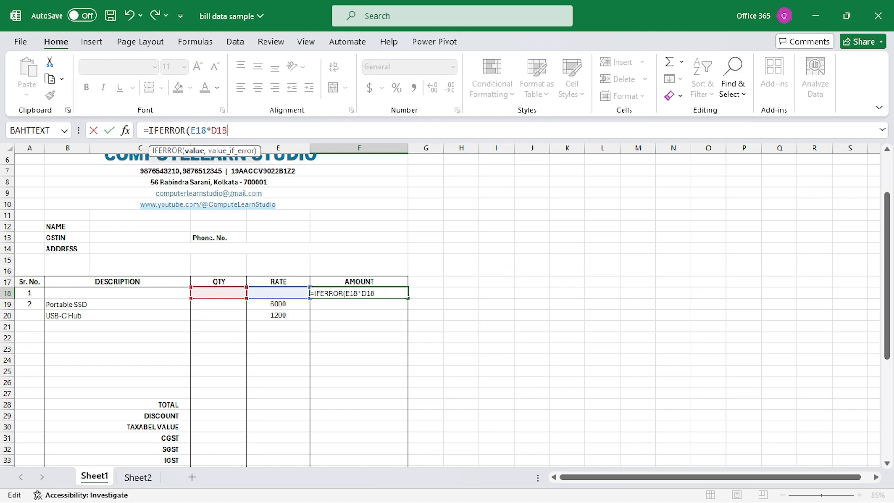
{"action": "type", "text": ","}
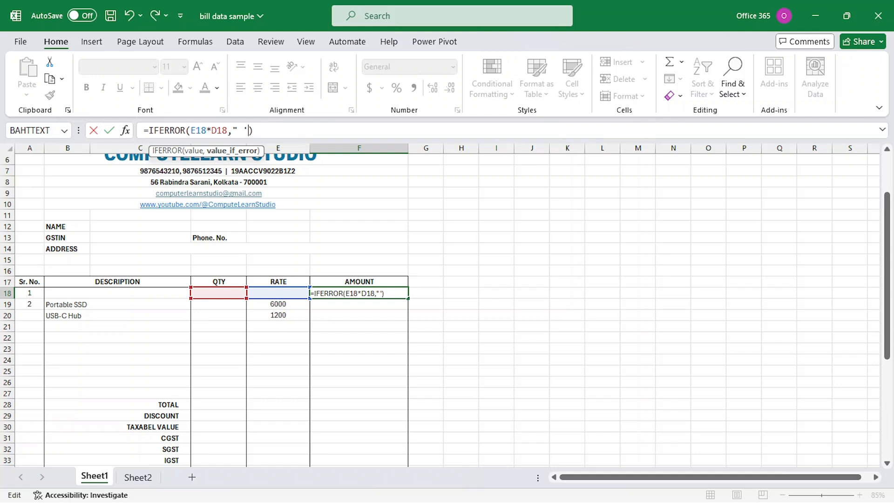
{"action": "key", "text": "Right"}
{"action": "key", "text": "Return"}
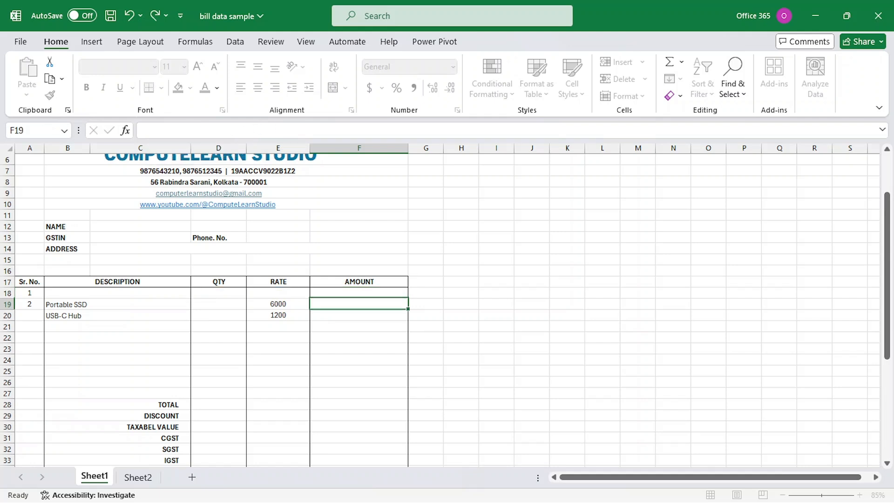
{"action": "left_click", "coordinate": [340, 292]}
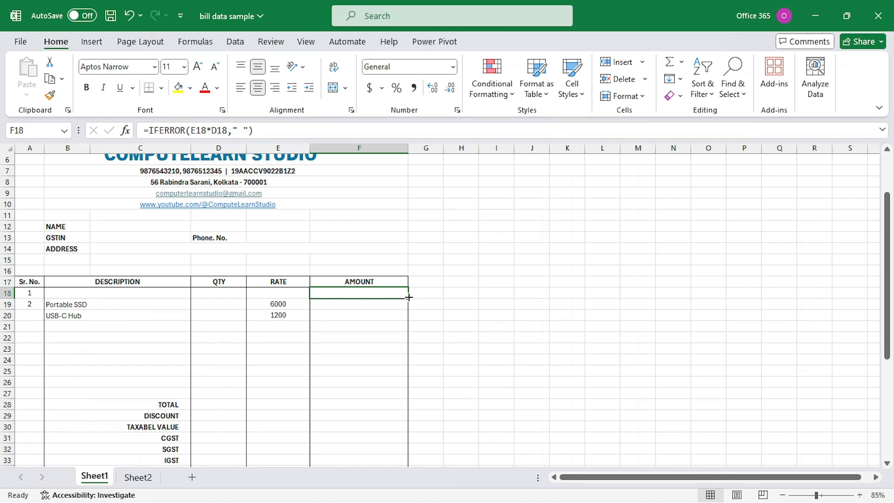
{"action": "left_click_drag", "start_coordinate": [408, 299], "coordinate": [416, 397]}
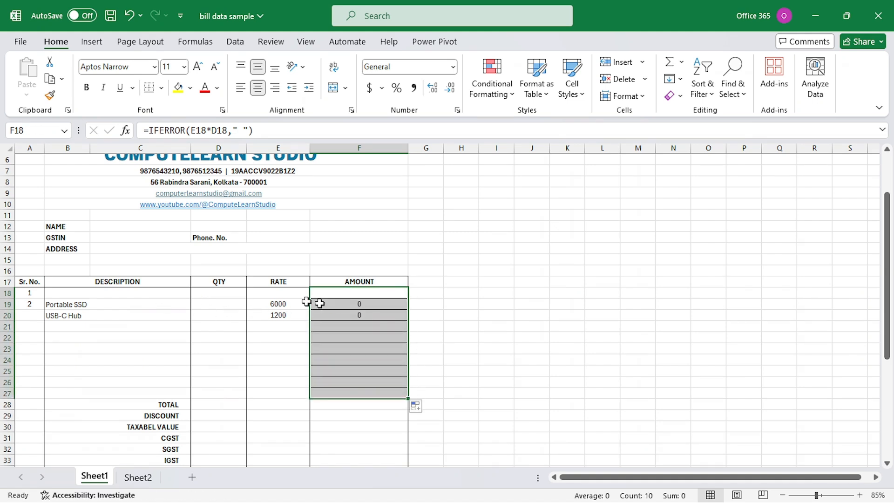
Clear the Portable SSD entry in B19 and the USB-C Hub entry in B20
{"action": "left_click", "coordinate": [119, 309]}
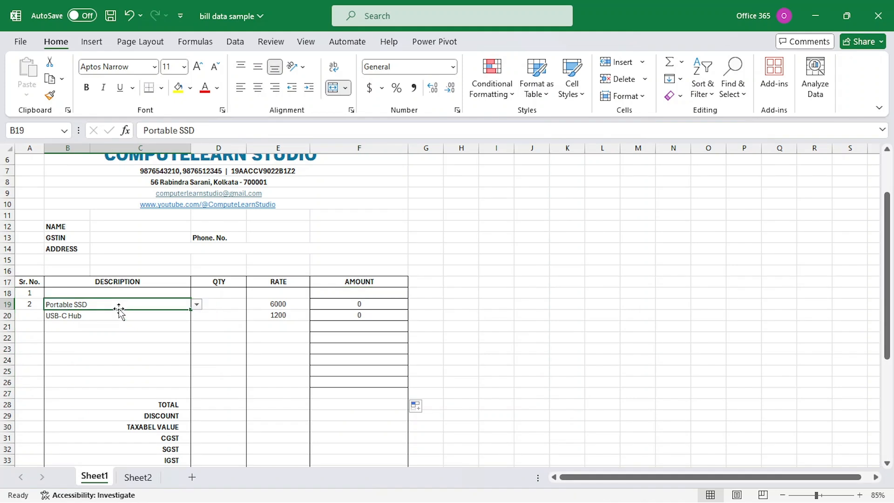
{"action": "key", "text": "Delete"}
{"action": "left_click", "coordinate": [122, 318]}
{"action": "key", "text": "Delete"}
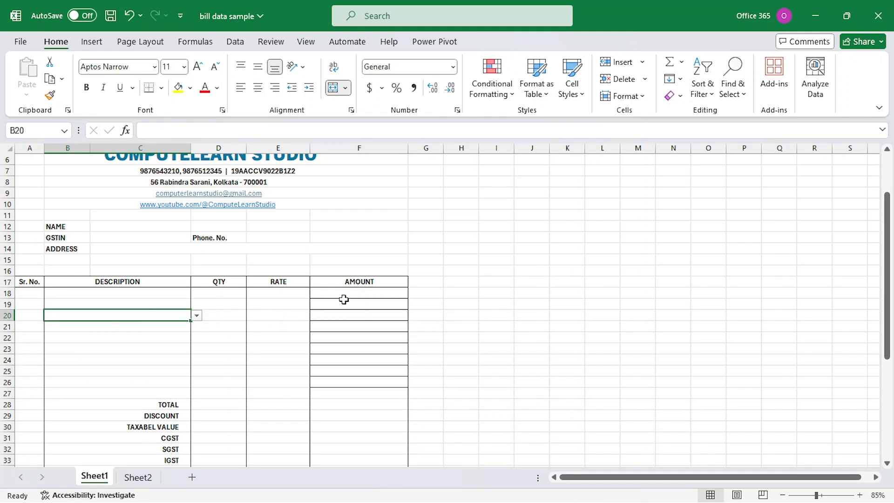
Remove all borders from the amount cells F19:F27 and apply only left and right borders to them
{"action": "left_click_drag", "start_coordinate": [347, 302], "coordinate": [361, 388]}
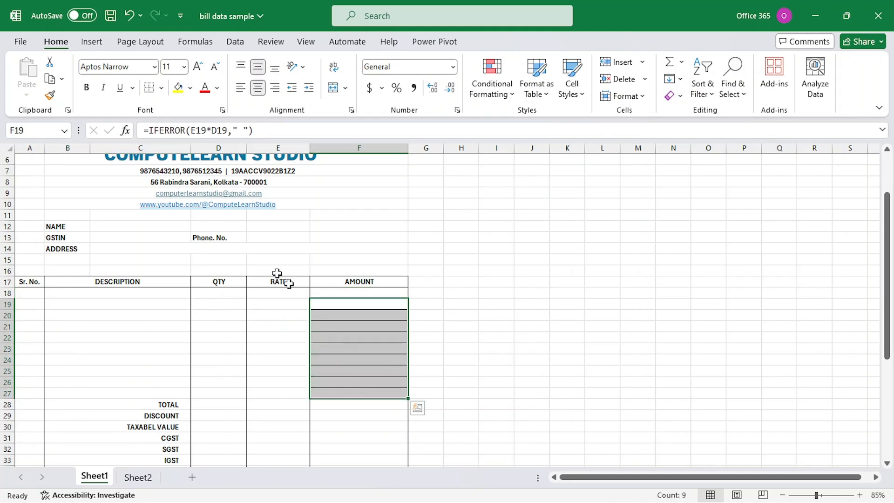
{"action": "left_click", "coordinate": [161, 88]}
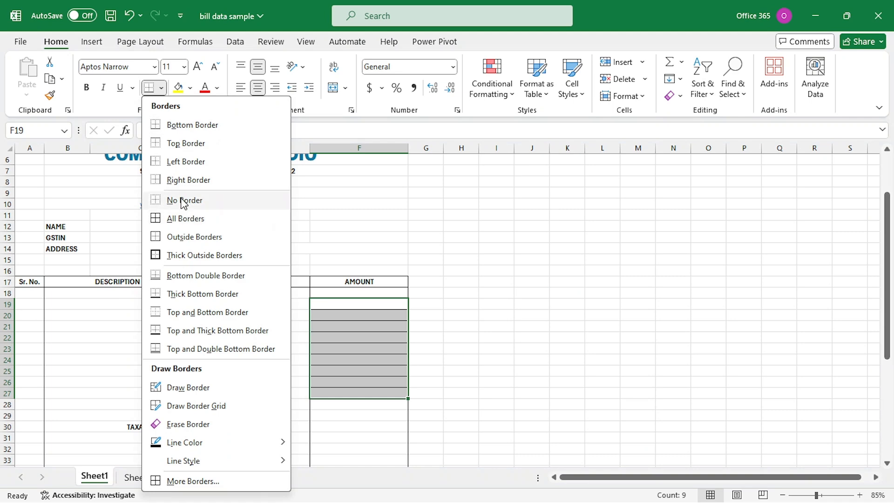
{"action": "left_click", "coordinate": [182, 201]}
{"action": "left_click", "coordinate": [160, 87]}
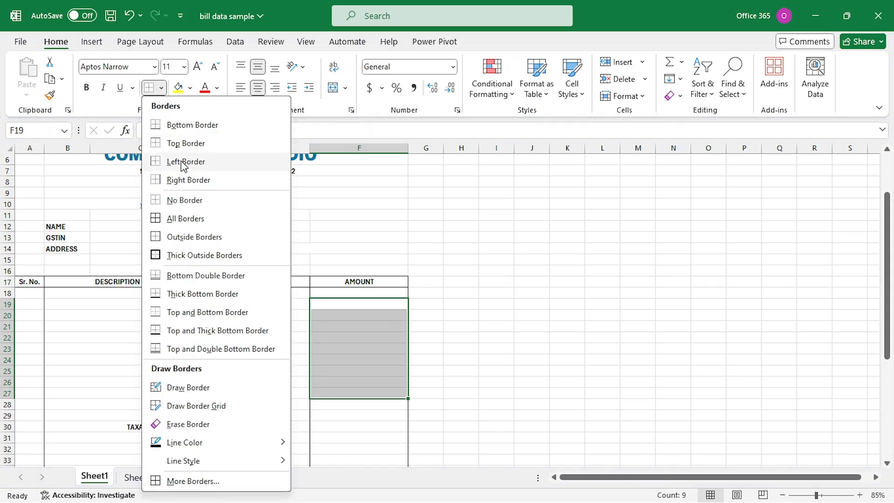
{"action": "left_click", "coordinate": [186, 160]}
{"action": "left_click", "coordinate": [161, 87]}
{"action": "left_click", "coordinate": [189, 179]}
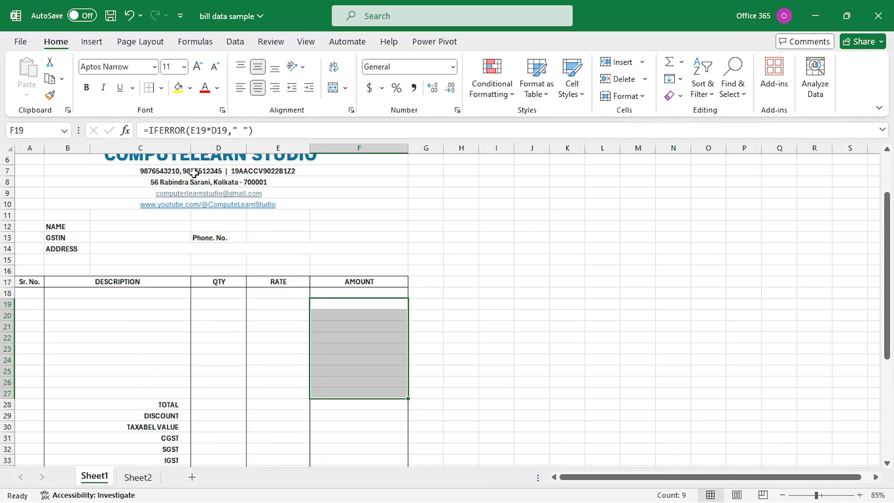
{"action": "left_click", "coordinate": [358, 360]}
Choose Gaming Headset as the product in B18 and USB-C Hub in B19
{"action": "scroll", "coordinate": [333, 336], "scroll_direction": "down", "scroll_amount": 1}
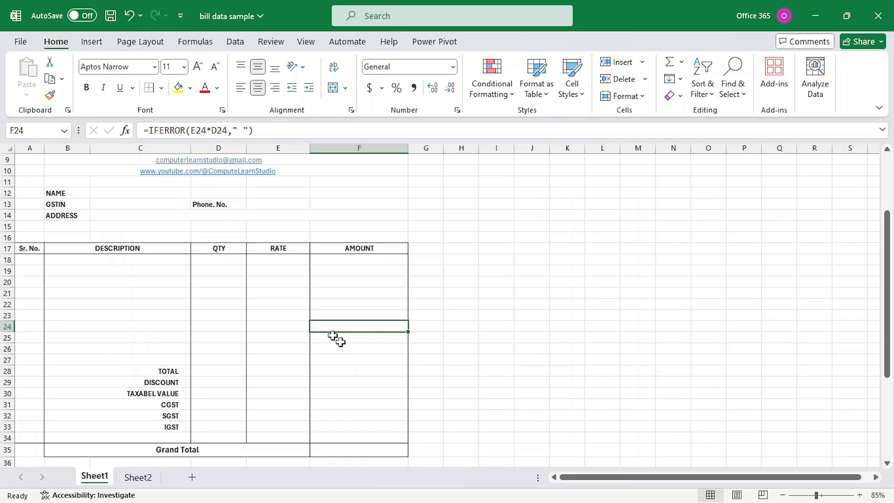
{"action": "left_click", "coordinate": [144, 259]}
{"action": "left_click", "coordinate": [196, 261]}
{"action": "left_click", "coordinate": [132, 315]}
{"action": "left_click", "coordinate": [166, 274]}
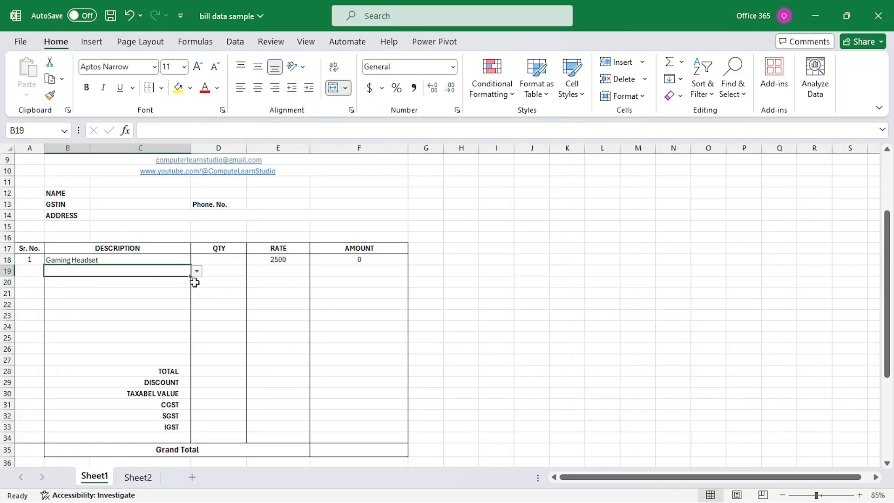
{"action": "left_click", "coordinate": [198, 280]}
{"action": "left_click", "coordinate": [180, 273]}
{"action": "left_click", "coordinate": [197, 276]}
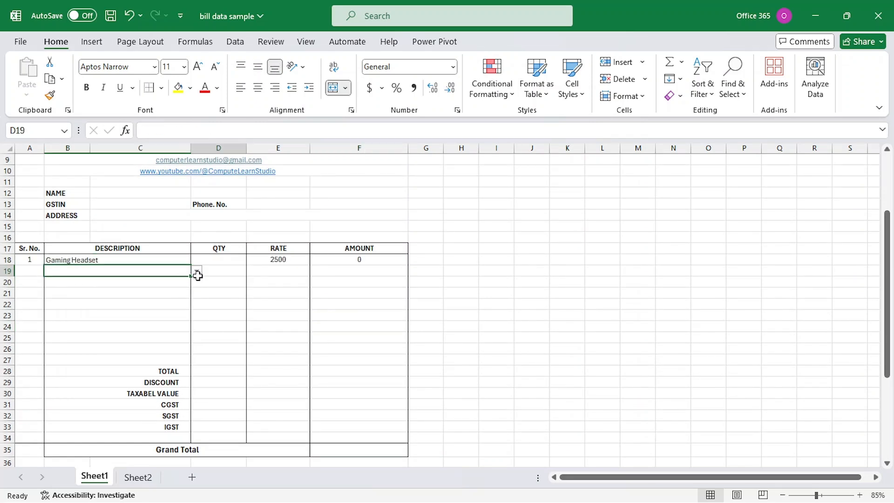
{"action": "left_click", "coordinate": [169, 274]}
Enter a quantity of 5 for both the Gaming Headset in D18 and the USB-C Hub in D19
{"action": "left_click", "coordinate": [221, 263]}
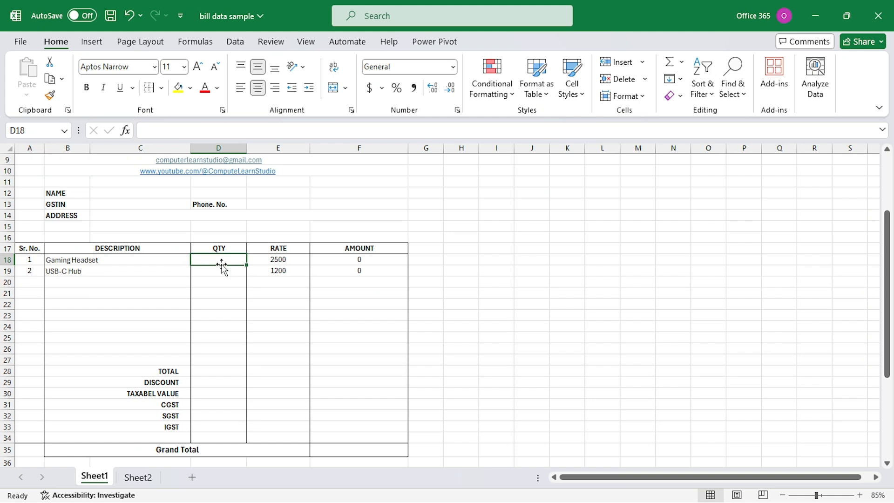
{"action": "type", "text": "5"}
{"action": "left_click", "coordinate": [229, 270]}
{"action": "type", "text": "5"}
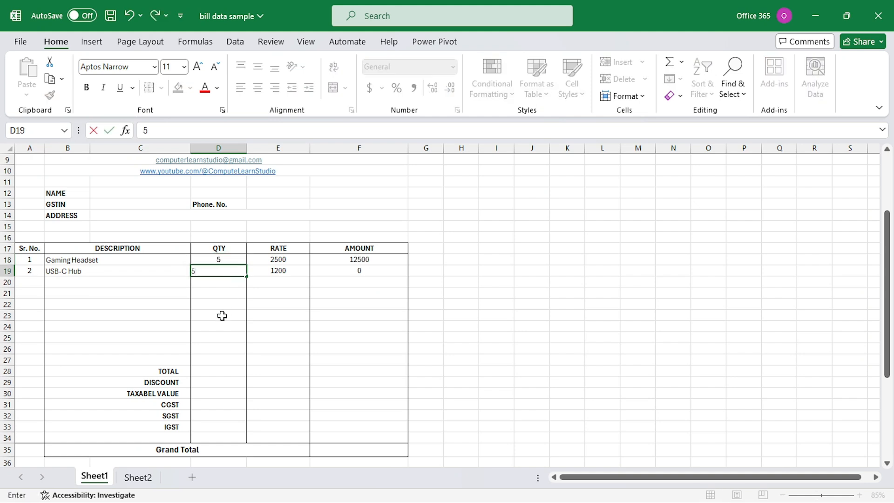
{"action": "left_click", "coordinate": [222, 315]}
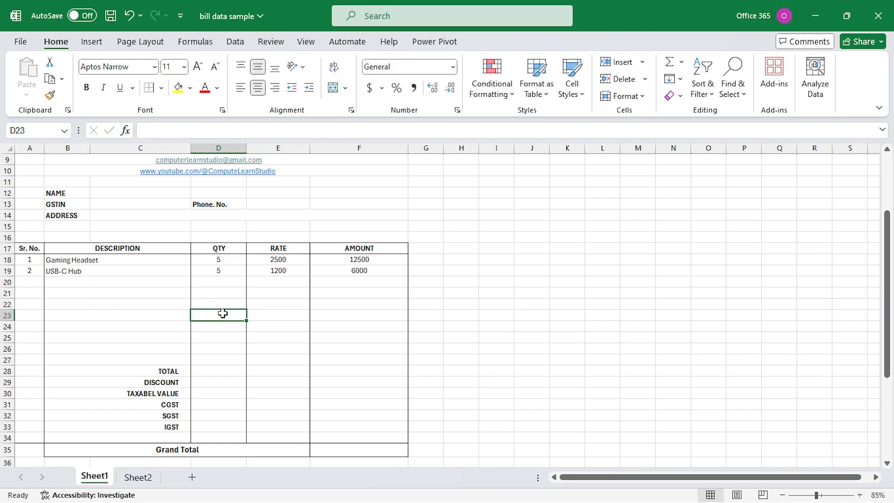
Enter the formula =SUM(F18:F27) in F28 to total the item amounts
{"action": "left_click", "coordinate": [339, 371]}
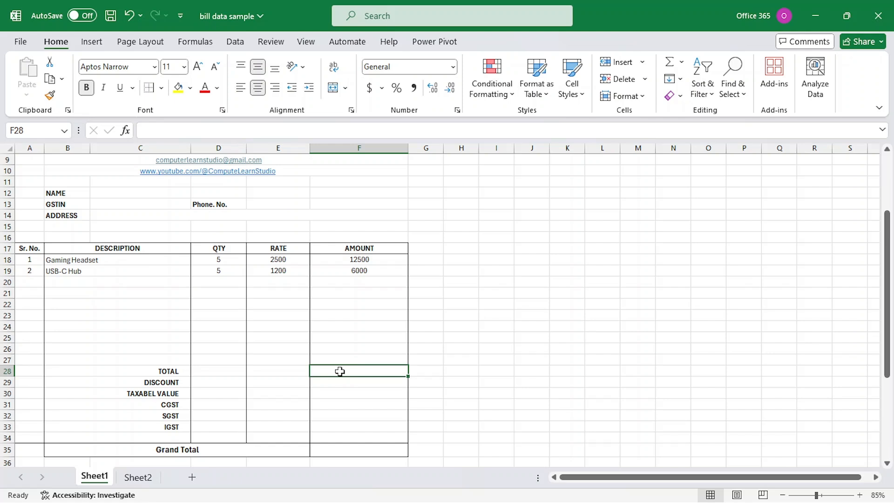
{"action": "type", "text": "=sum("}
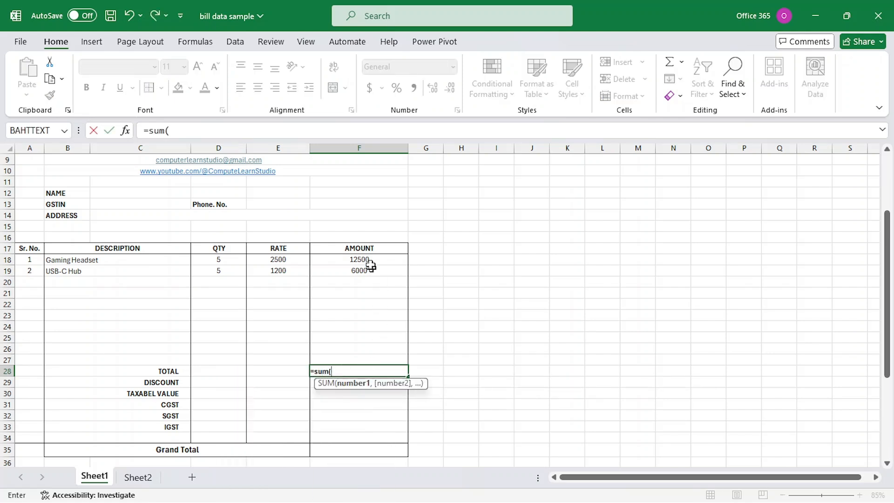
{"action": "left_click_drag", "start_coordinate": [370, 265], "coordinate": [368, 360]}
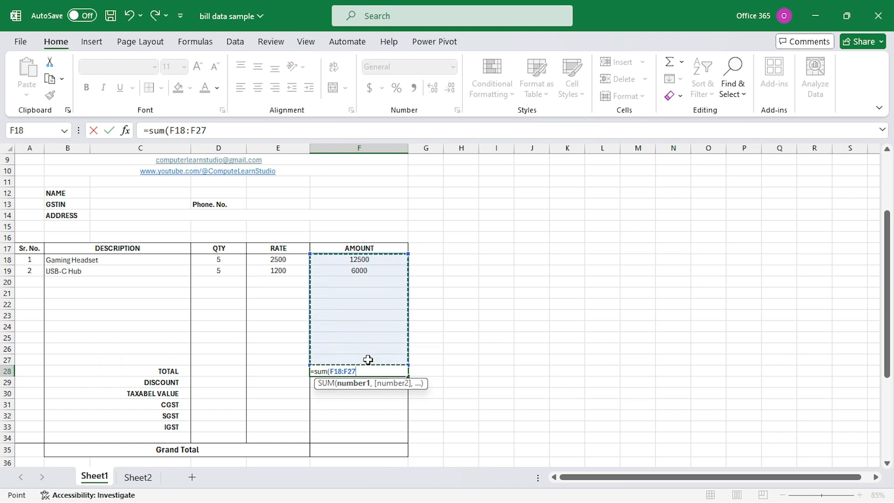
{"action": "type", "text": ")"}
{"action": "key", "text": "Return"}
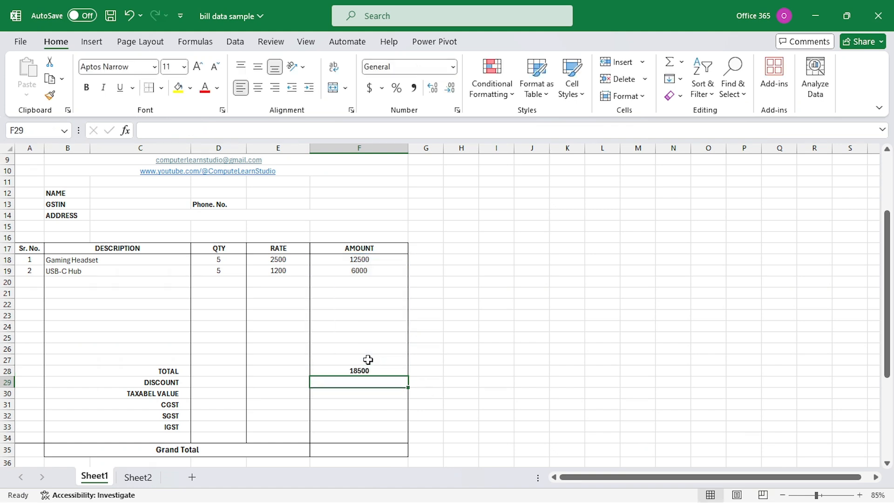
Choose HDMI Cable as the third product in B20
{"action": "left_click", "coordinate": [164, 283]}
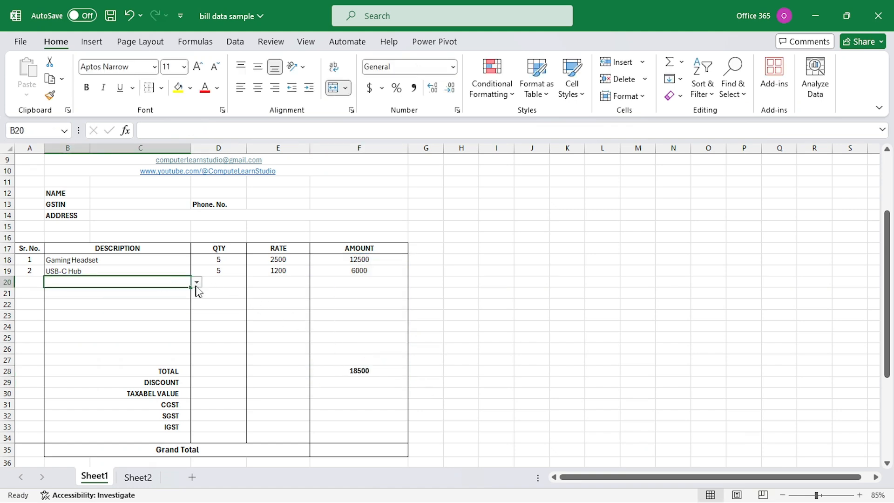
{"action": "left_click", "coordinate": [197, 282]}
{"action": "left_click", "coordinate": [119, 349]}
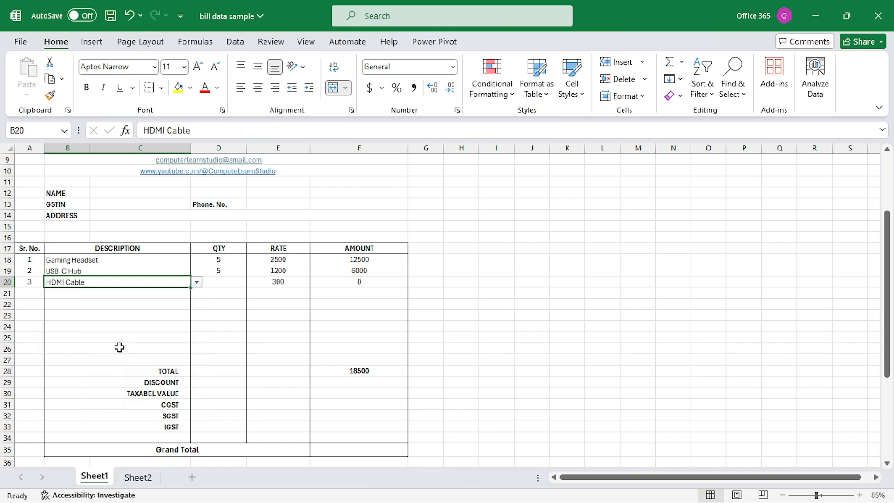
Enter a quantity of 4 for the HDMI Cable in D20
{"action": "left_click", "coordinate": [223, 282]}
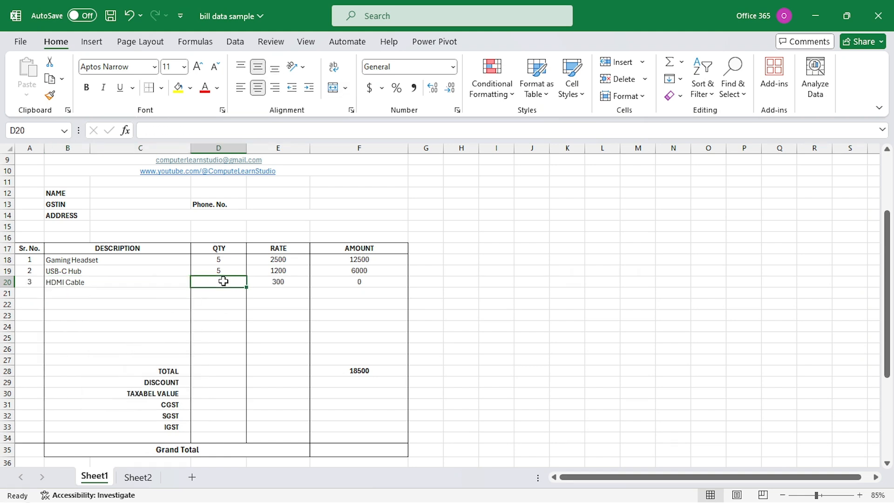
{"action": "type", "text": "4"}
{"action": "key", "text": "Return"}
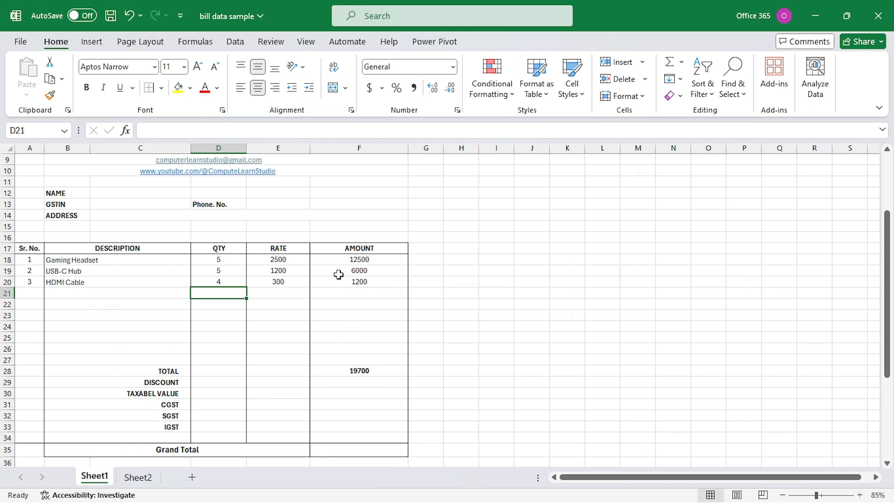
Enter a discount of 700 in F29, below the invoice total
{"action": "scroll", "coordinate": [356, 309], "scroll_direction": "down", "scroll_amount": 1}
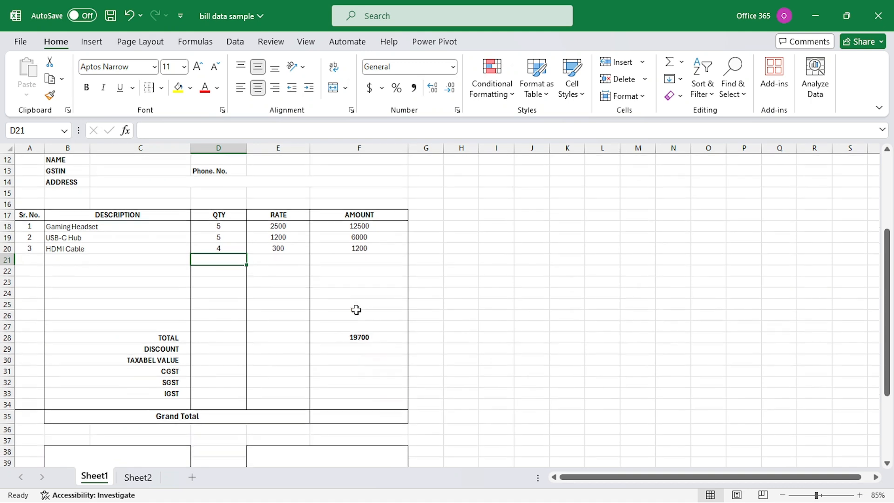
{"action": "left_click", "coordinate": [358, 350]}
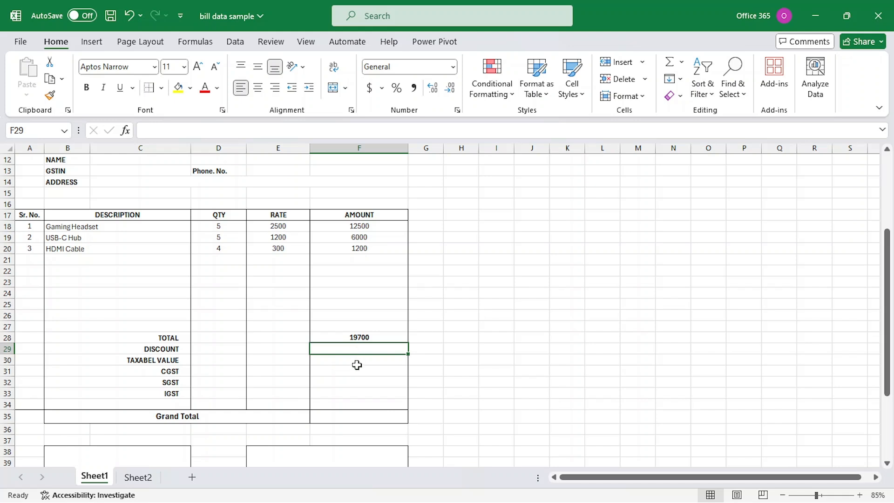
{"action": "left_click", "coordinate": [354, 360]}
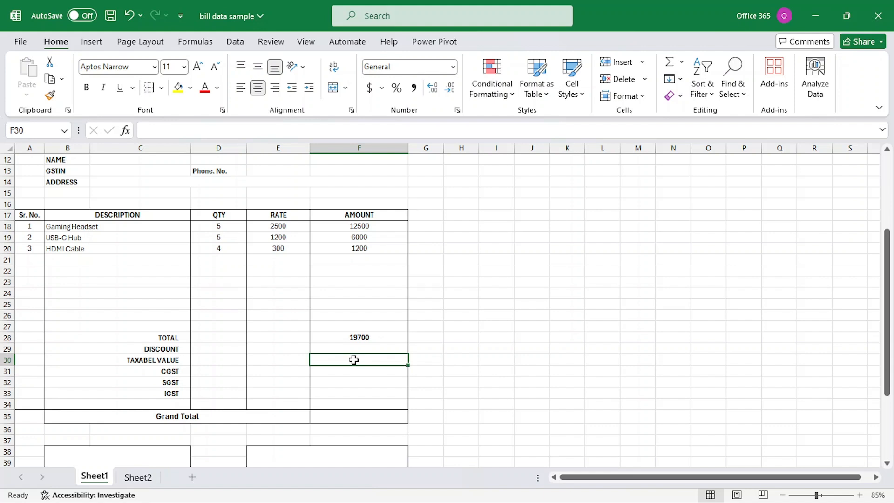
{"action": "left_click", "coordinate": [361, 348]}
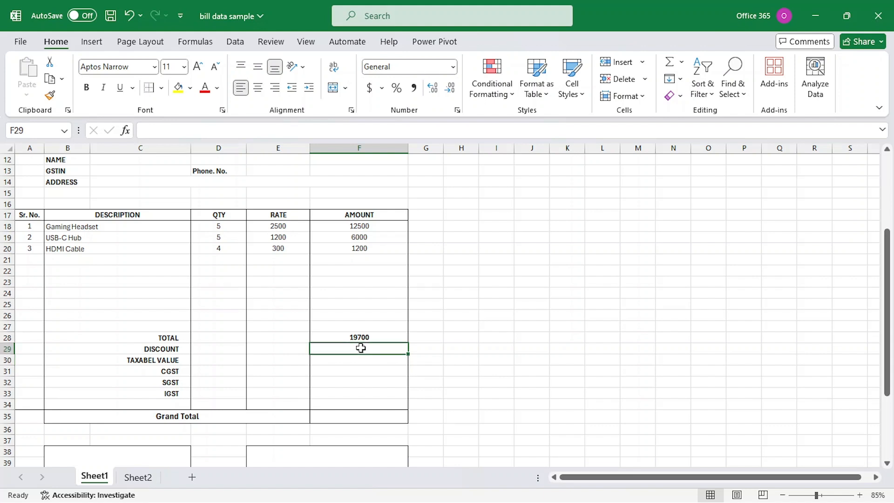
{"action": "type", "text": "700"}
{"action": "key", "text": "Return"}
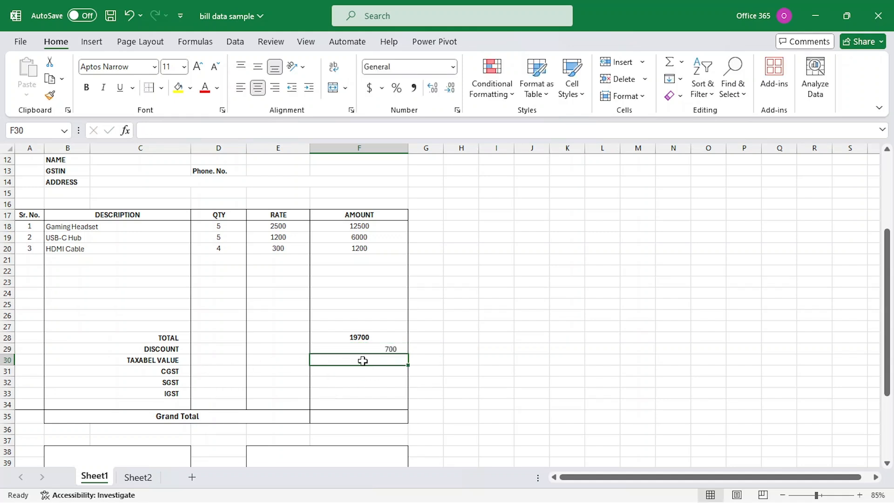
Calculate the taxable value in F30 with the formula =F28-F29, subtracting the discount from the total
{"action": "type", "text": "="}
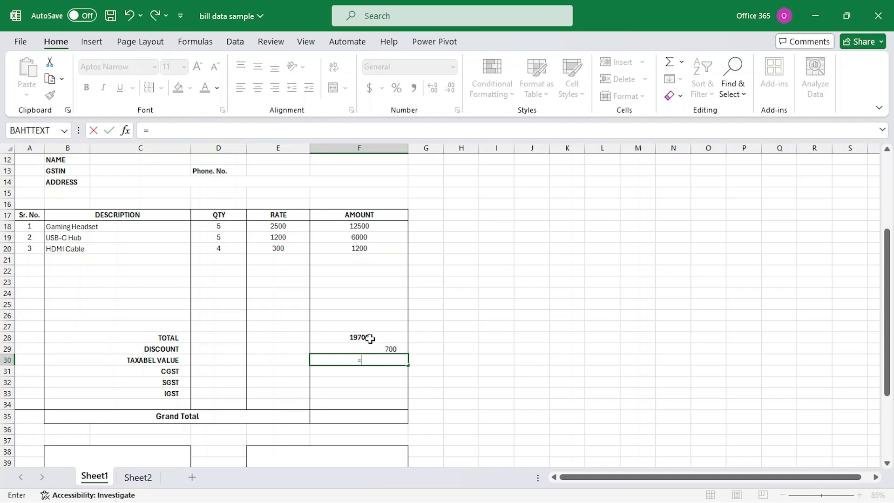
{"action": "left_click", "coordinate": [370, 338]}
{"action": "type", "text": "-"}
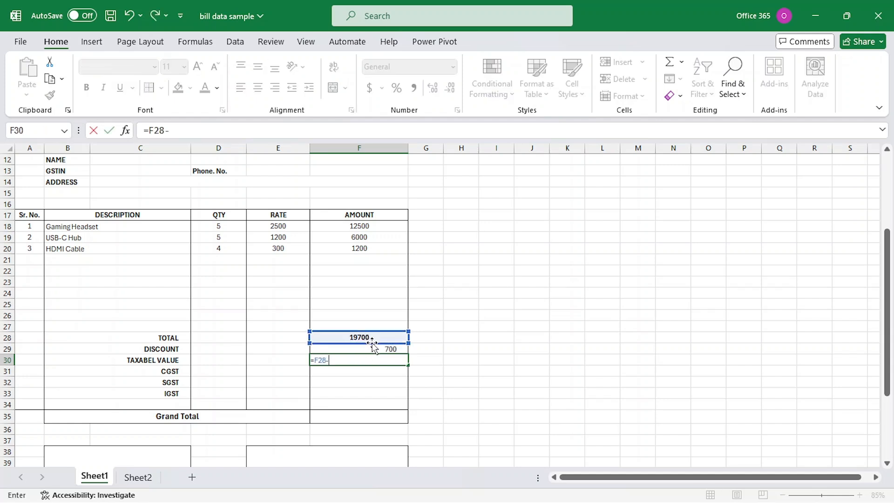
{"action": "left_click", "coordinate": [374, 348]}
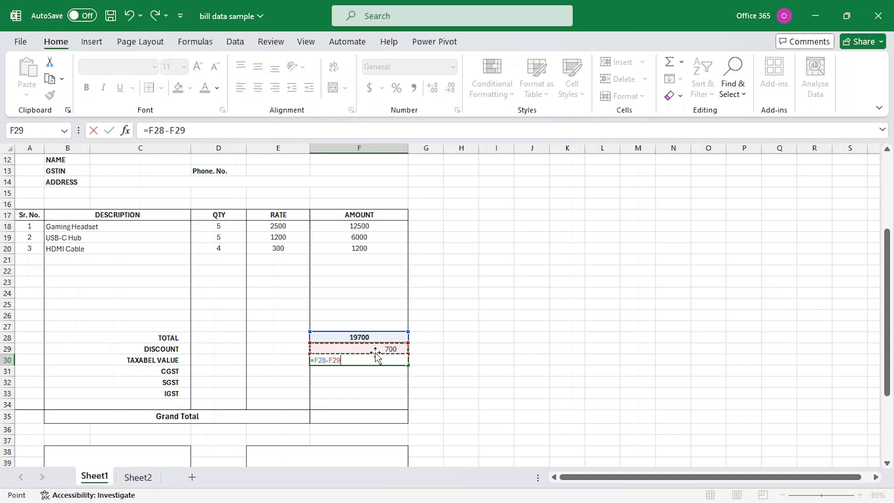
{"action": "key", "text": "Return"}
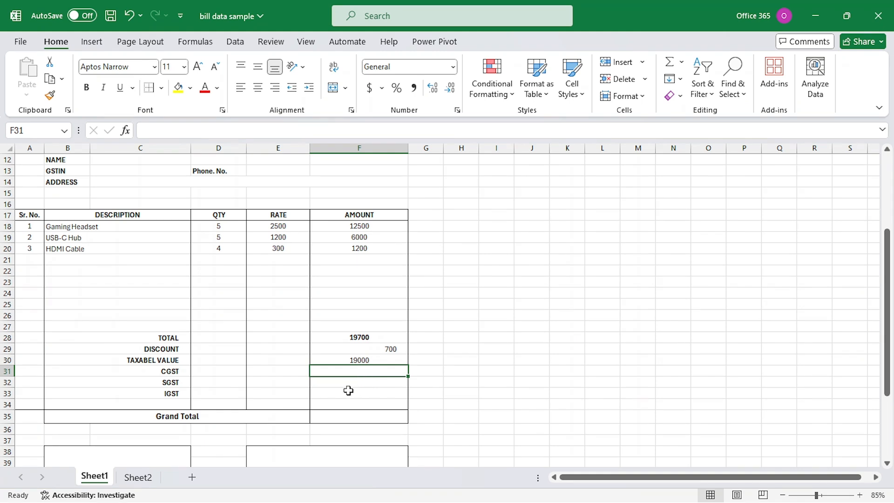
Clear the discount amount in F29 and enter 700 again
{"action": "left_click", "coordinate": [360, 349]}
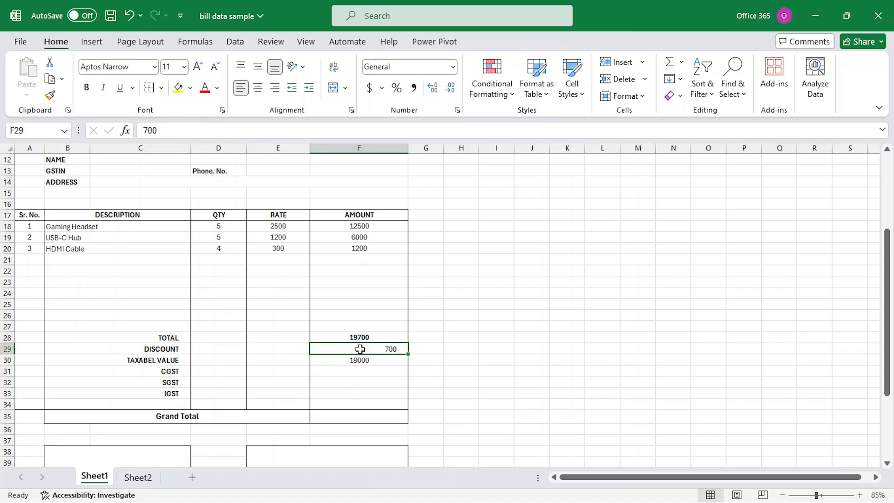
{"action": "key", "text": "Delete"}
{"action": "type", "text": "700"}
{"action": "left_click", "coordinate": [365, 384]}
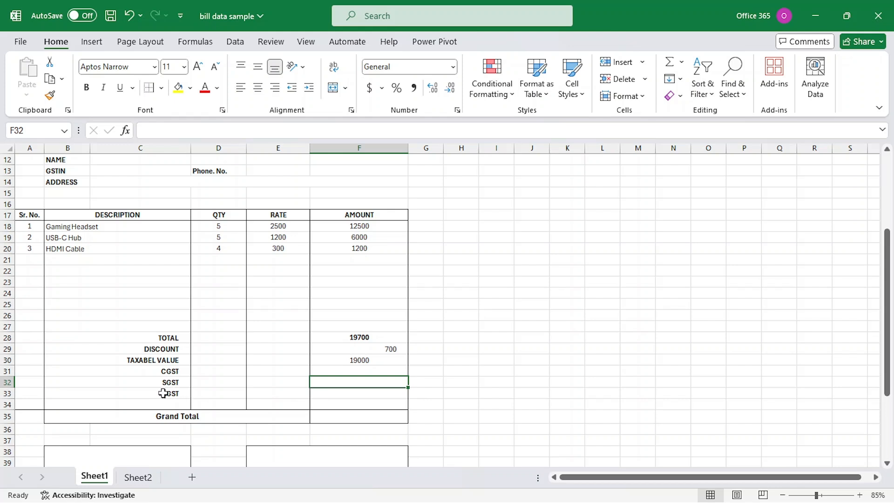
Enter the tax rates in the rate column: 18% for IGST in E33, 9% for SGST in E32 and 9% for CGST in E31
{"action": "left_click_drag", "start_coordinate": [164, 376], "coordinate": [164, 383]}
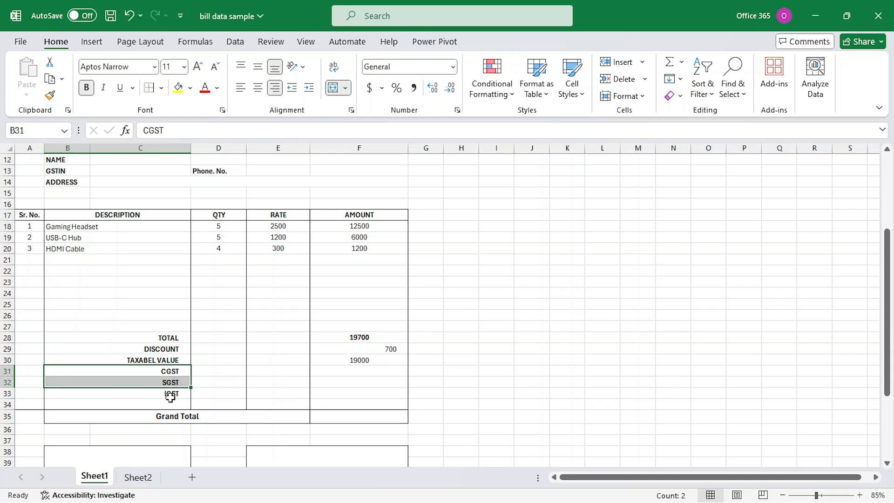
{"action": "left_click", "coordinate": [170, 396]}
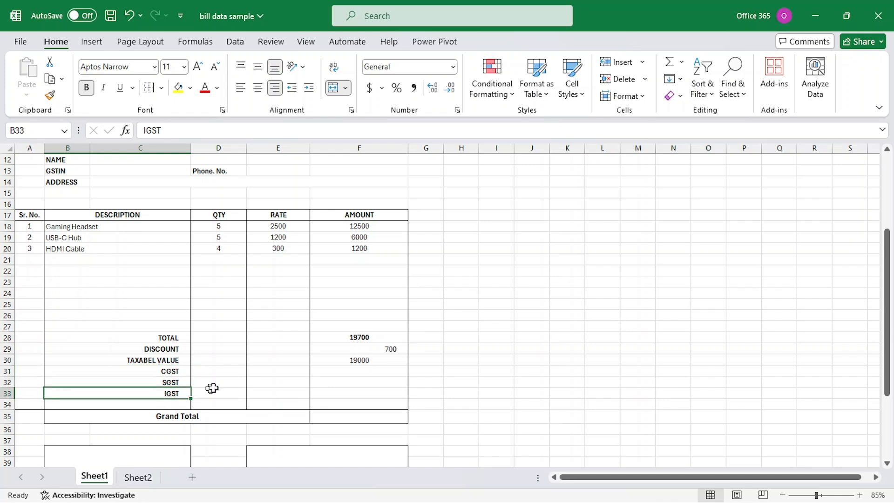
{"action": "left_click", "coordinate": [271, 396]}
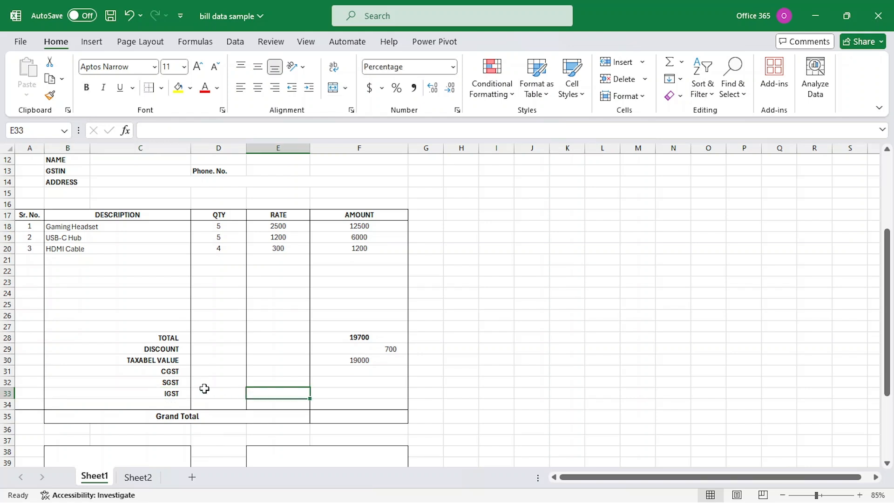
{"action": "type", "text": "18"}
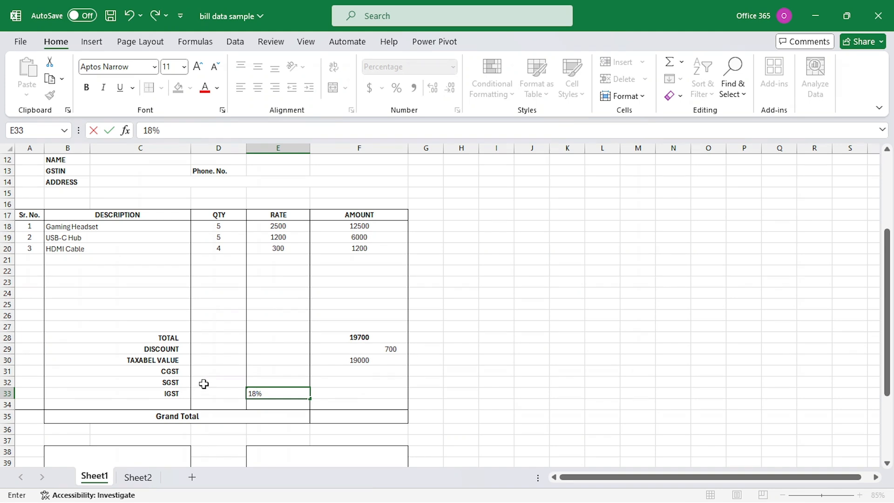
{"action": "left_click", "coordinate": [276, 378]}
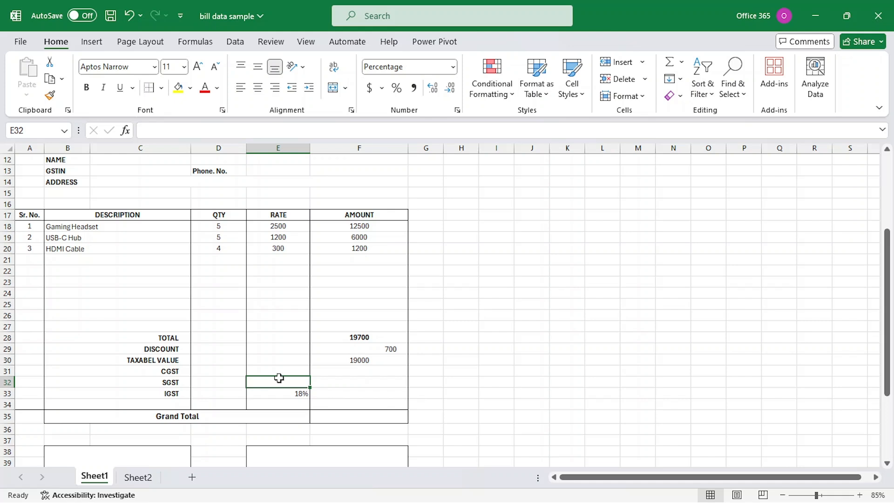
{"action": "type", "text": "9%"}
{"action": "left_click", "coordinate": [288, 371]}
{"action": "type", "text": "9%"}
Format the three tax rates in E31:E33 as percentages without decimal places
{"action": "left_click", "coordinate": [284, 393]}
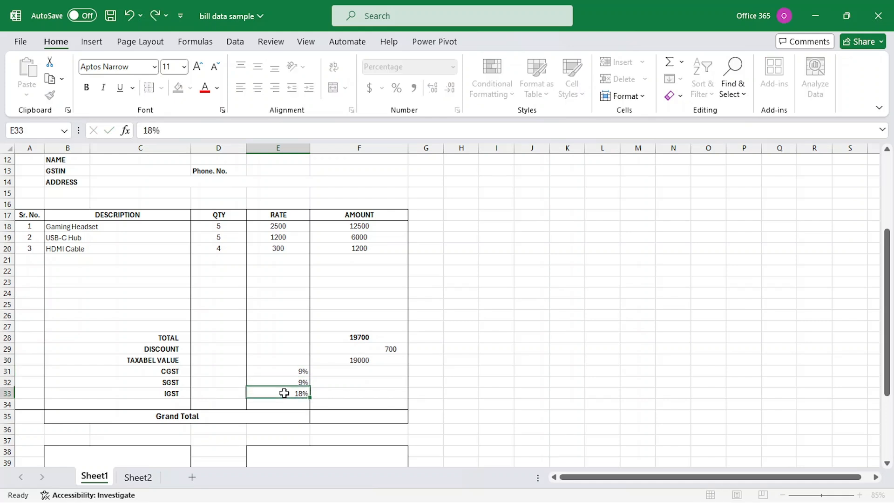
{"action": "left_click_drag", "start_coordinate": [290, 371], "coordinate": [289, 394]}
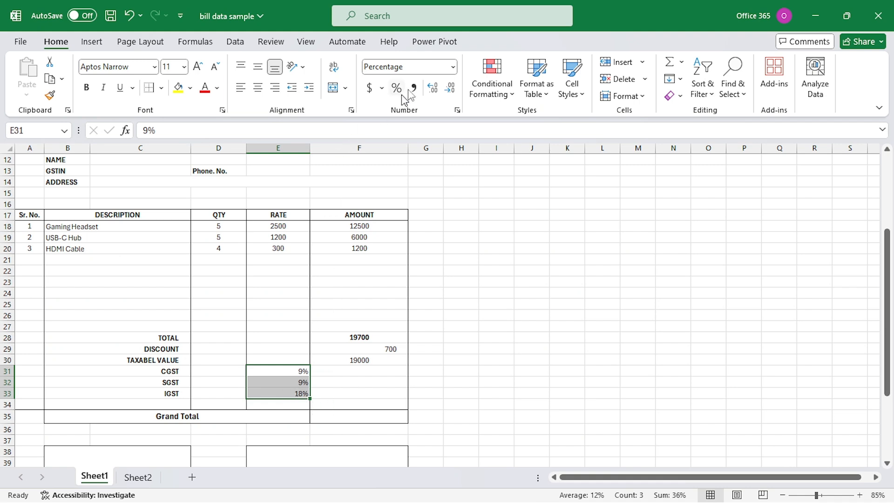
{"action": "left_click", "coordinate": [453, 67]}
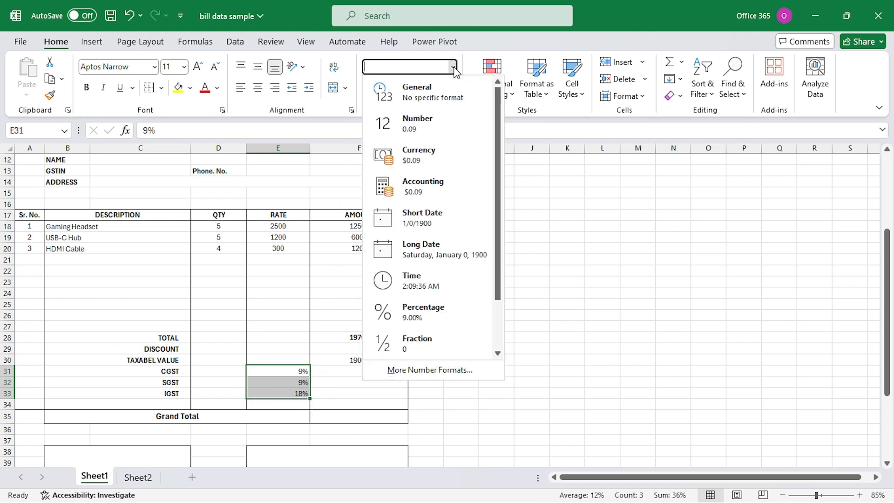
{"action": "left_click", "coordinate": [426, 309]}
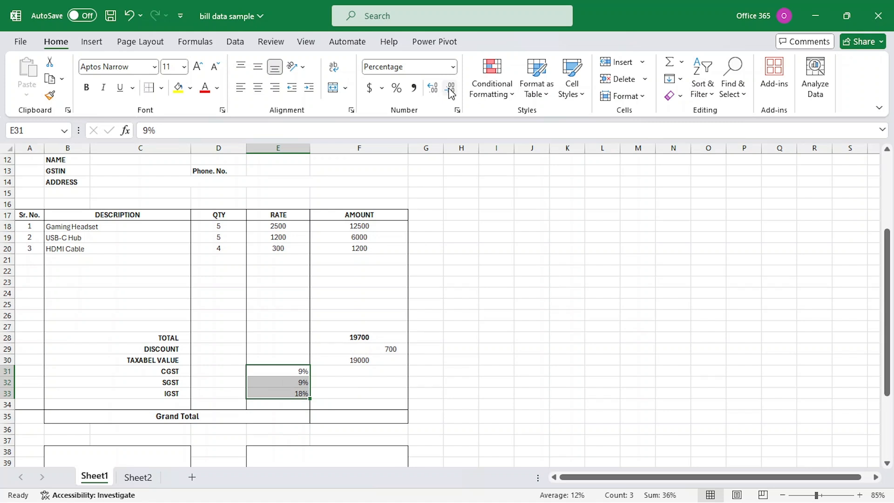
{"action": "left_click", "coordinate": [172, 371]}
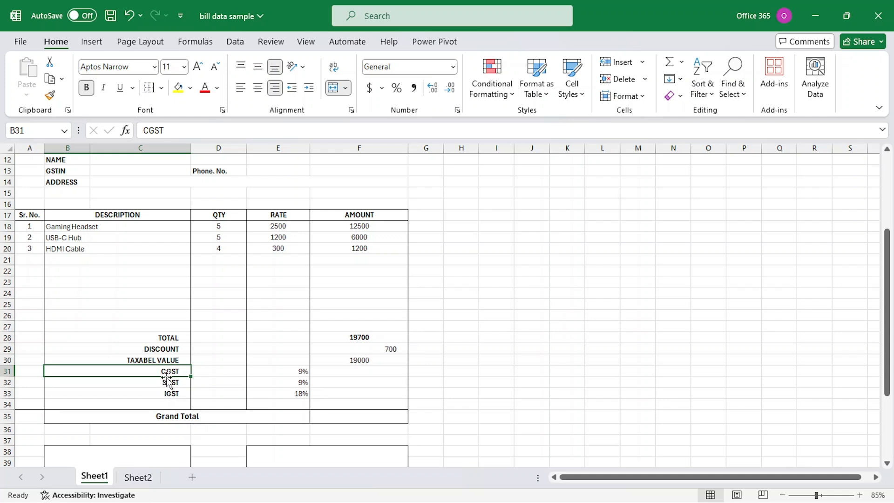
{"action": "left_click", "coordinate": [298, 394]}
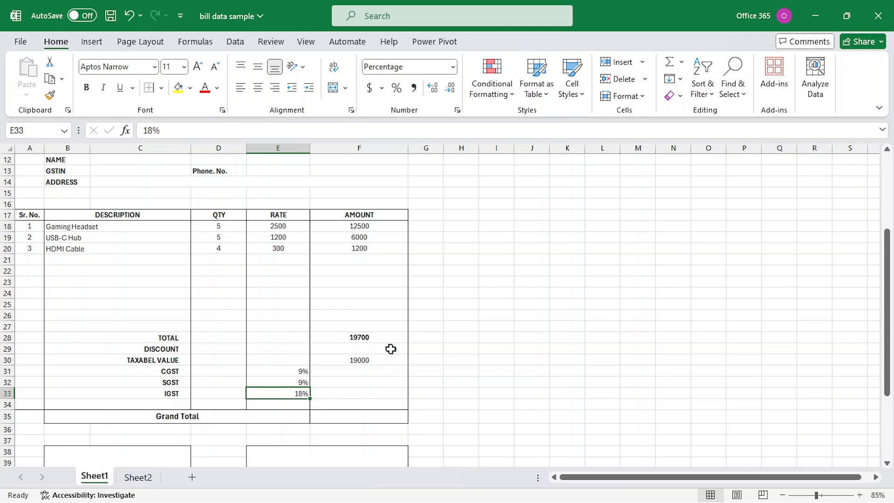
{"action": "left_click", "coordinate": [368, 359]}
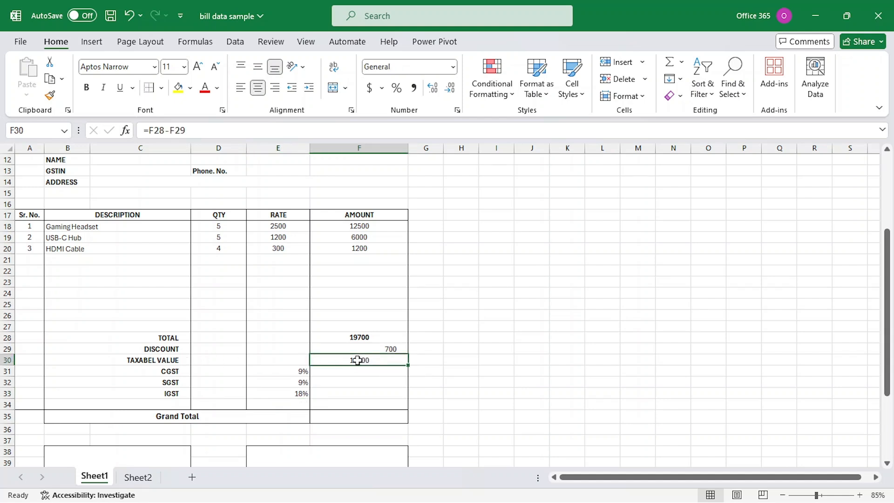
Calculate the CGST amount in F31 with the formula =F30*E31, multiplying the taxable value by its rate
{"action": "left_click", "coordinate": [362, 374]}
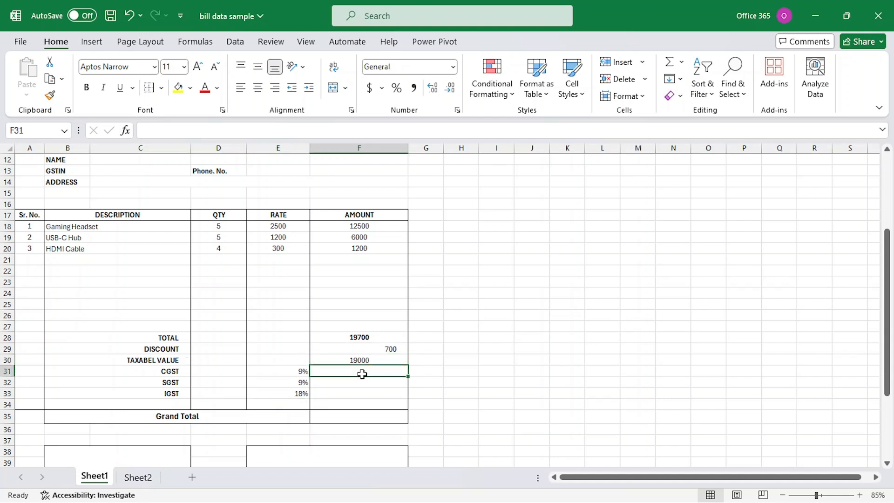
{"action": "type", "text": "="}
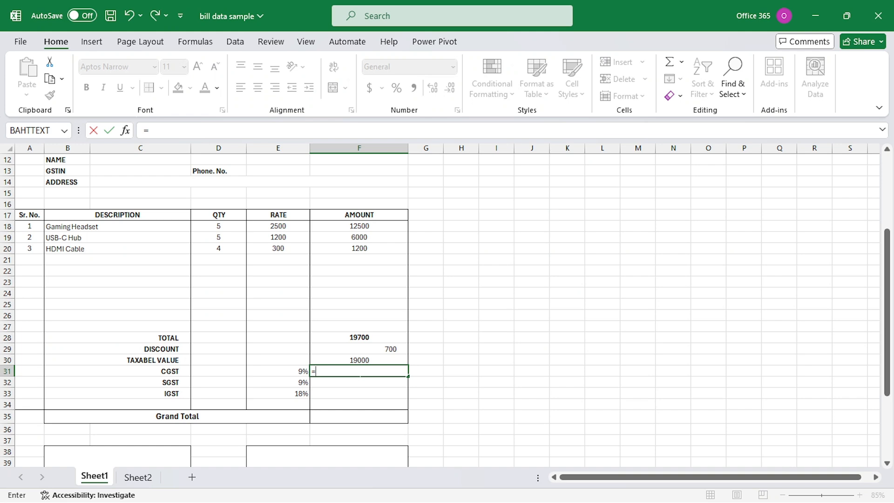
{"action": "left_click", "coordinate": [362, 360]}
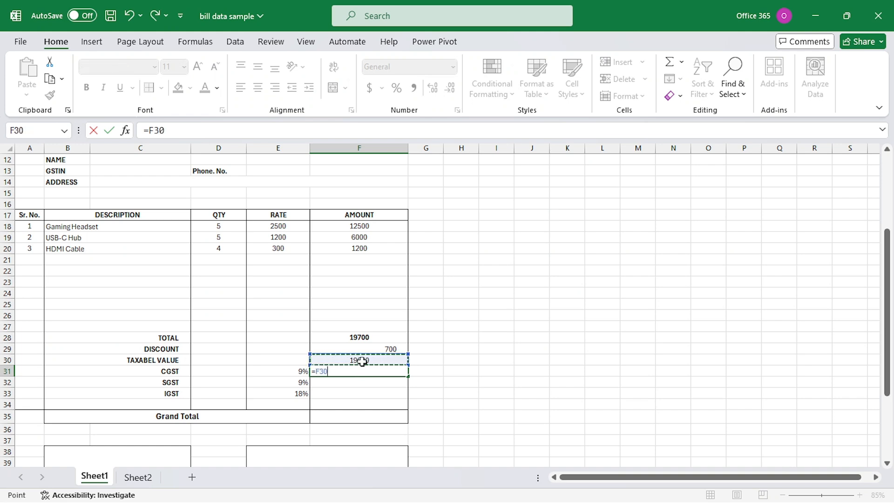
{"action": "type", "text": "*"}
{"action": "left_click", "coordinate": [291, 371]}
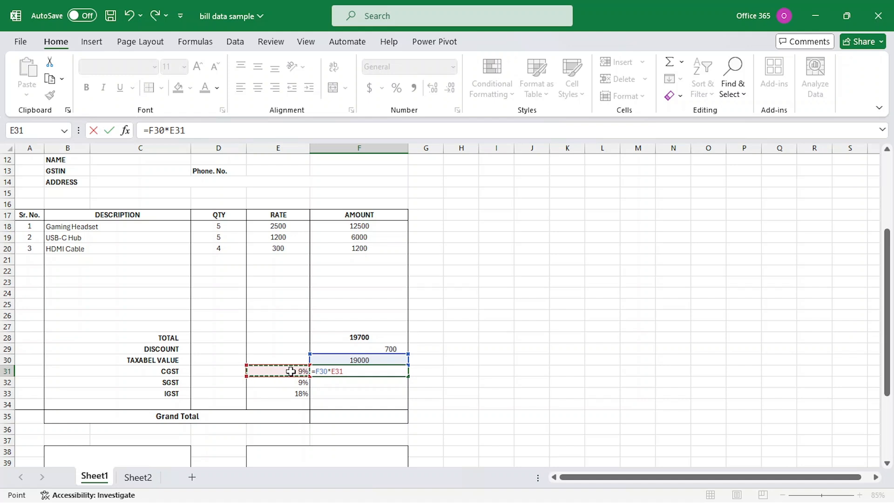
{"action": "key", "text": "Return"}
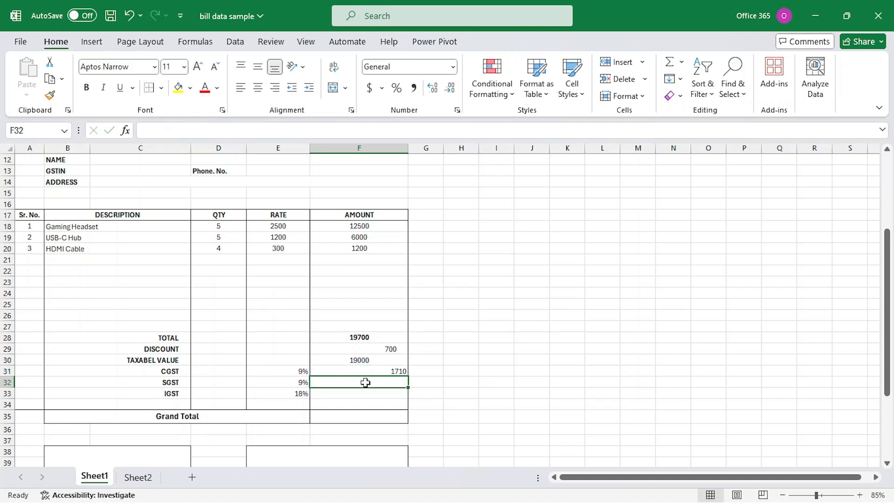
Calculate the SGST amount in F32 with the formula =F30*E32
{"action": "type", "text": "="}
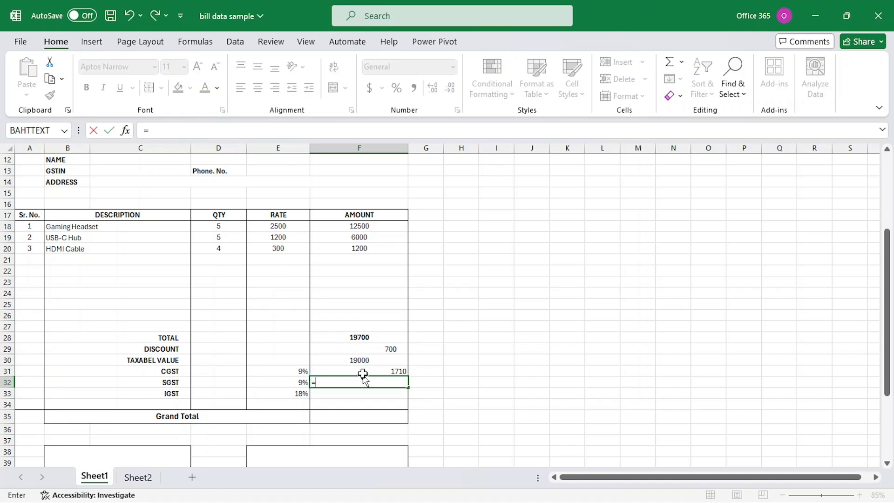
{"action": "left_click", "coordinate": [359, 360]}
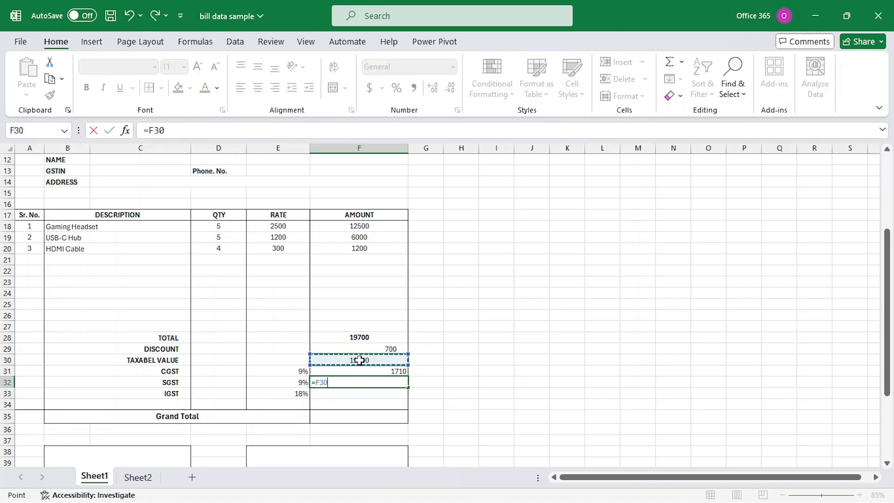
{"action": "type", "text": "*"}
{"action": "left_click", "coordinate": [296, 385]}
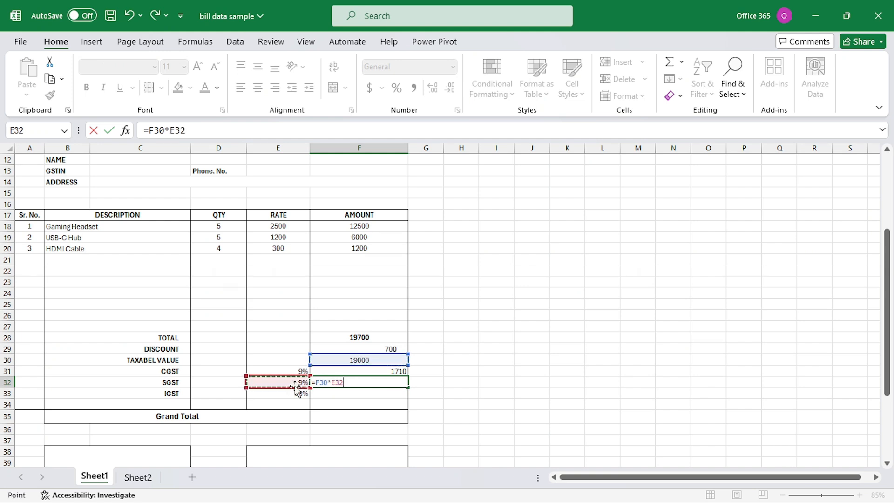
{"action": "key", "text": "Return"}
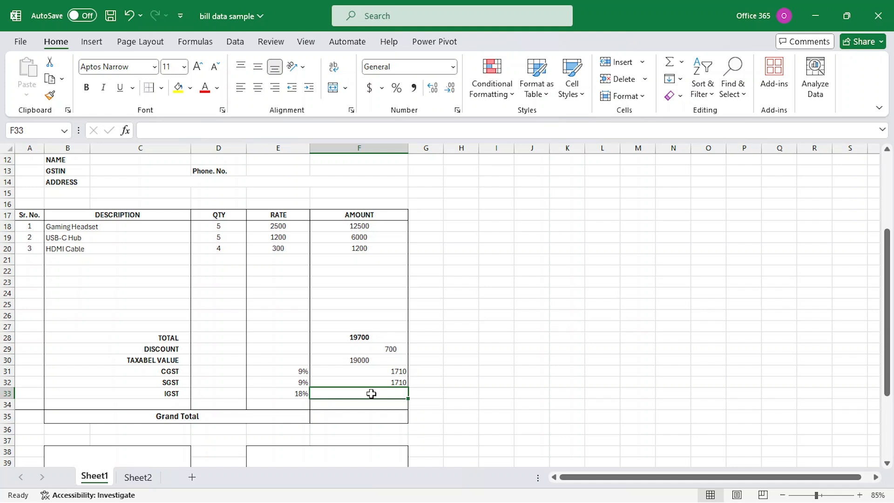
Calculate the IGST amount in F33 with the formula =F30*E33
{"action": "type", "text": "="}
{"action": "left_click", "coordinate": [356, 361]}
{"action": "type", "text": "*"}
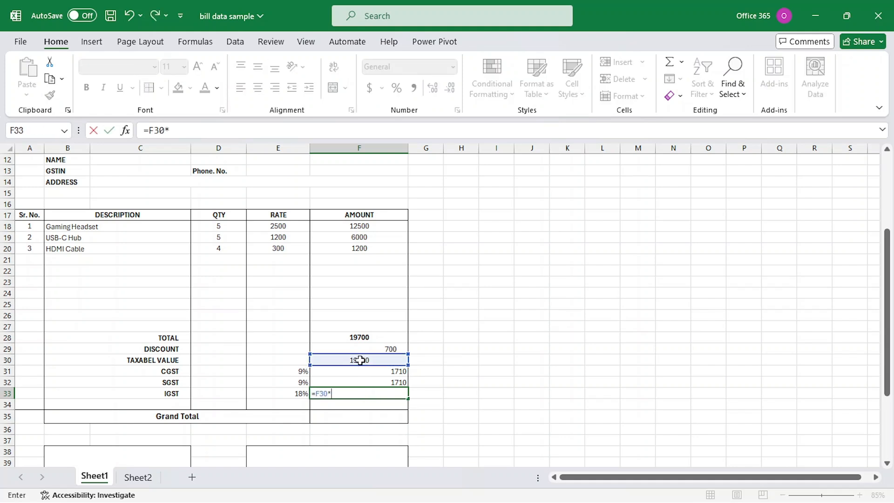
{"action": "left_click", "coordinate": [297, 394]}
{"action": "key", "text": "Return"}
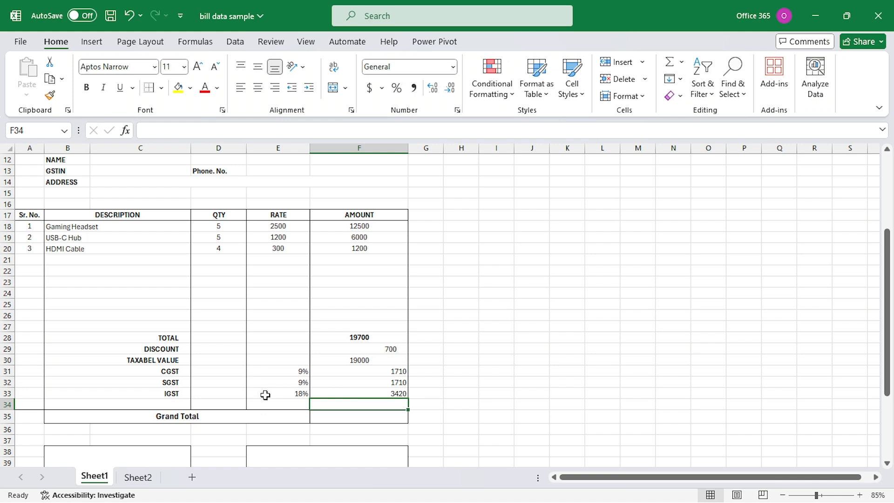
Clear the IGST rate in E33
{"action": "left_click", "coordinate": [277, 394]}
{"action": "key", "text": "Delete"}
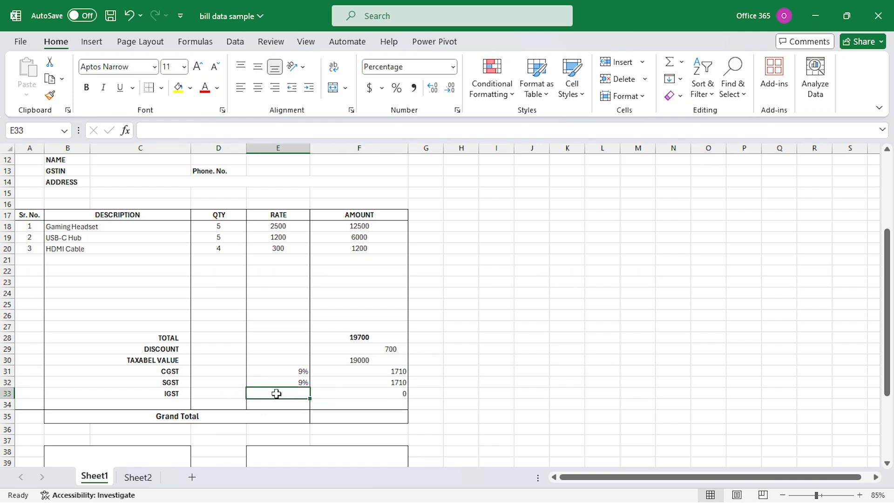
{"action": "left_click", "coordinate": [364, 394]}
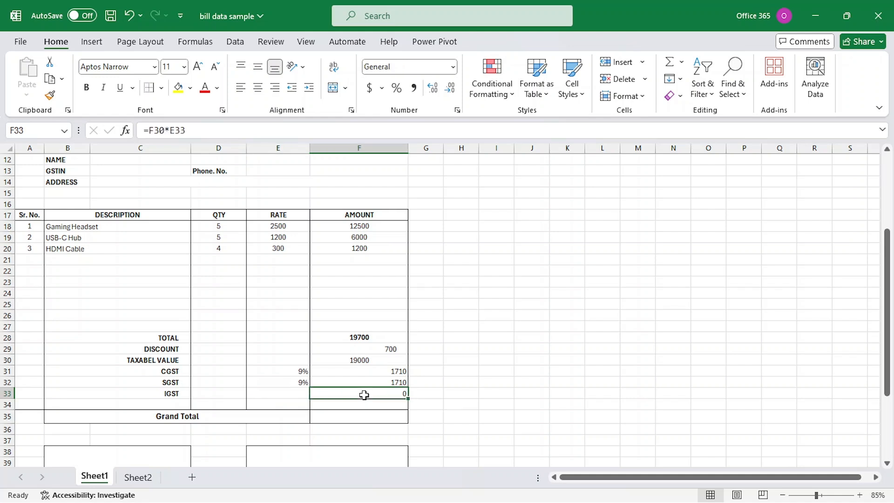
Calculate the grand total in F35 with =F30+F31+F32+F33, adding the three GST amounts to the taxable value
{"action": "left_click", "coordinate": [344, 420]}
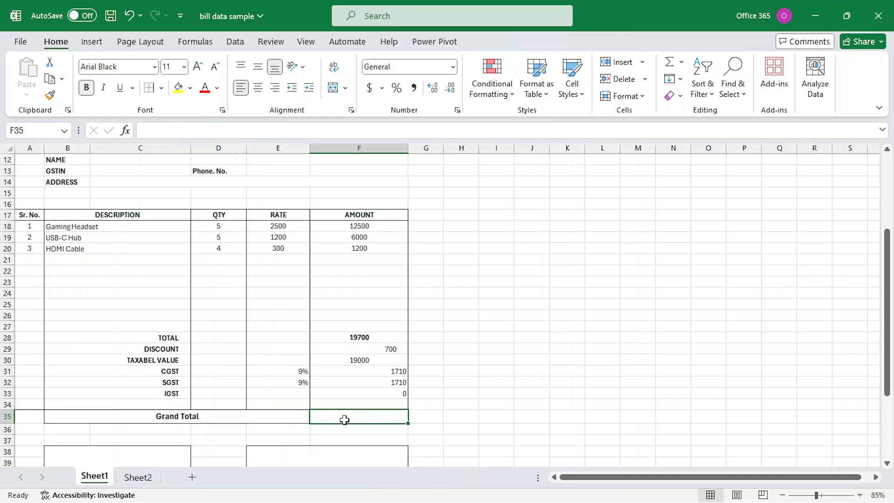
{"action": "type", "text": "="}
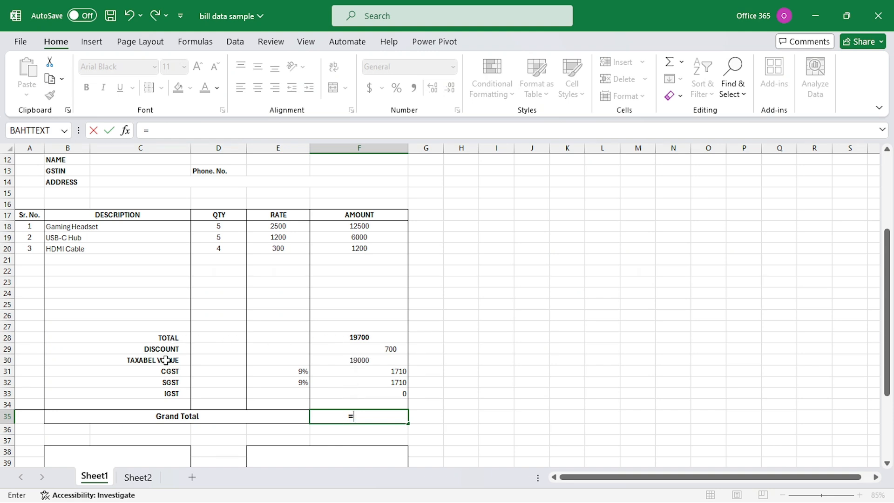
{"action": "left_click", "coordinate": [361, 361]}
{"action": "type", "text": "+"}
{"action": "left_click", "coordinate": [365, 371]}
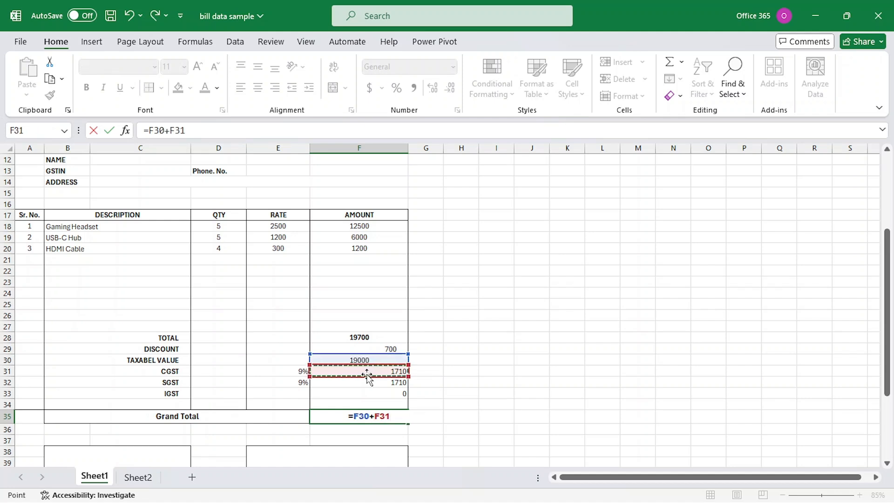
{"action": "type", "text": "+"}
{"action": "left_click", "coordinate": [361, 384]}
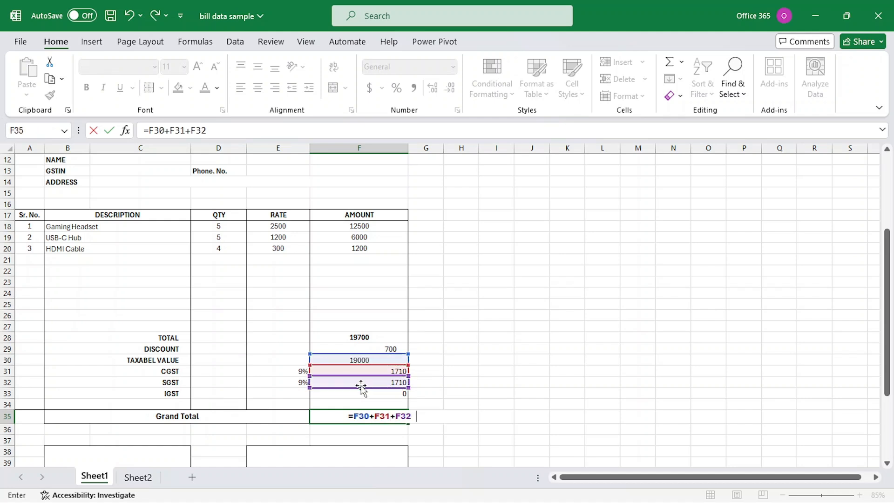
{"action": "type", "text": "+"}
{"action": "left_click", "coordinate": [361, 394]}
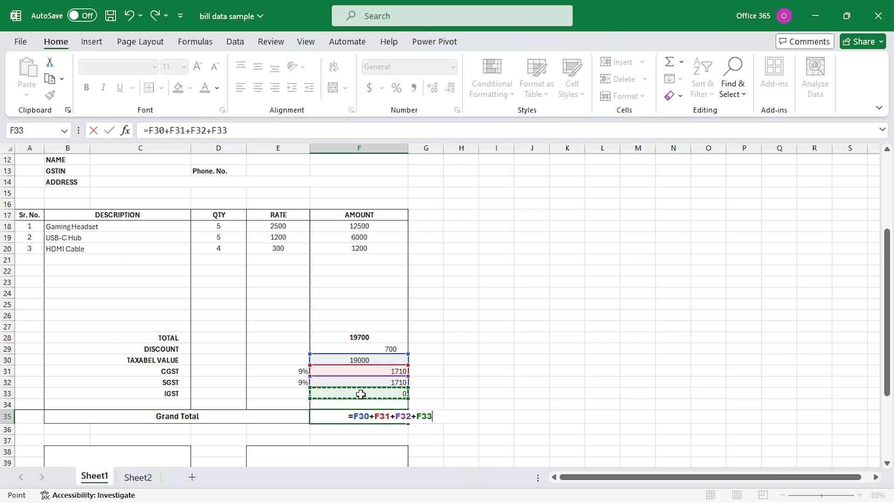
{"action": "key", "text": "Return"}
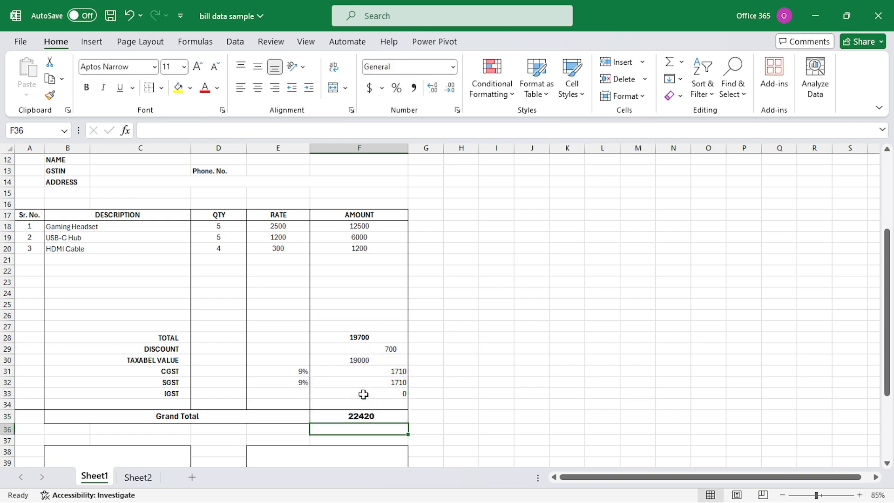
Test the IGST case by entering 18% in E33 and clearing the CGST and SGST rates in E31:E32
{"action": "left_click", "coordinate": [294, 391]}
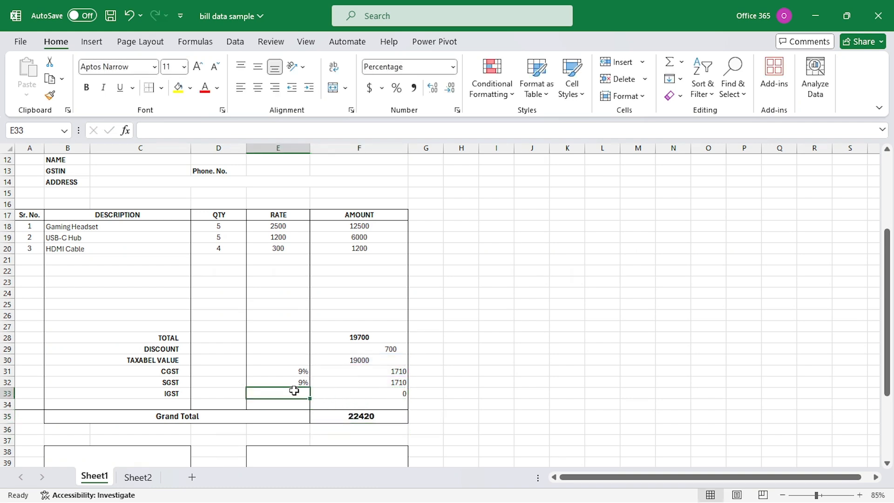
{"action": "type", "text": "18"}
{"action": "key", "text": "Return"}
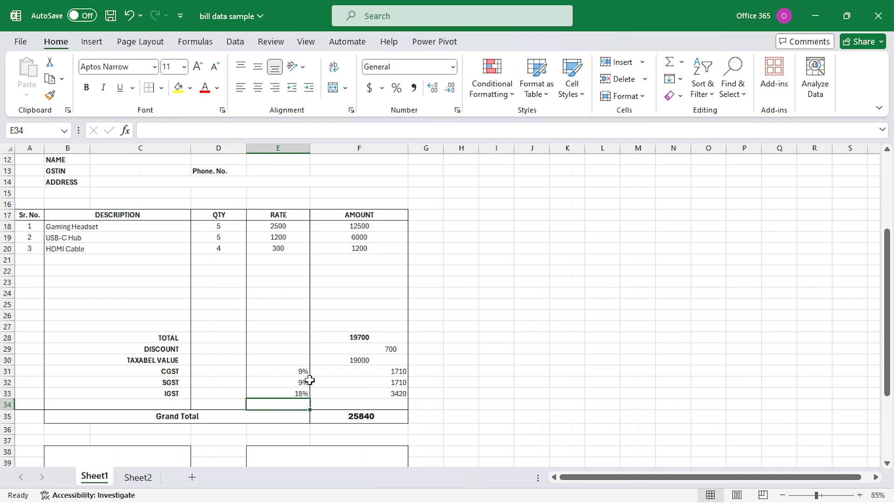
{"action": "left_click_drag", "start_coordinate": [301, 373], "coordinate": [301, 381]}
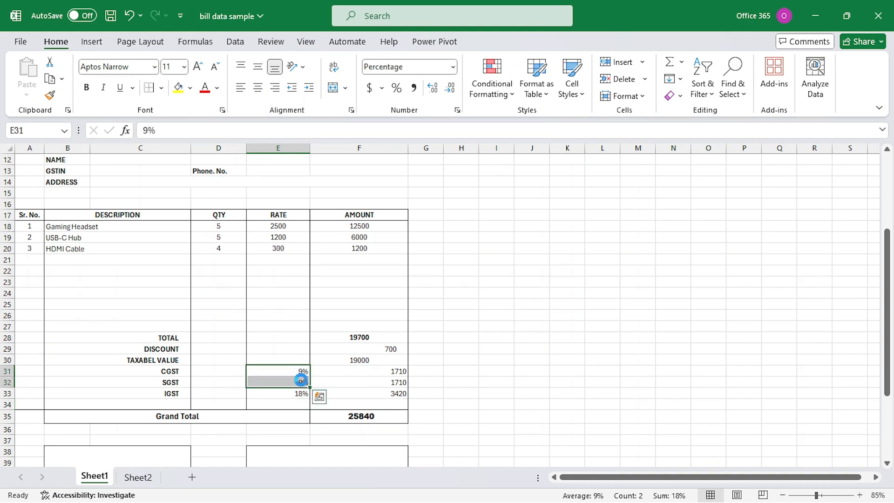
{"action": "key", "text": "Delete"}
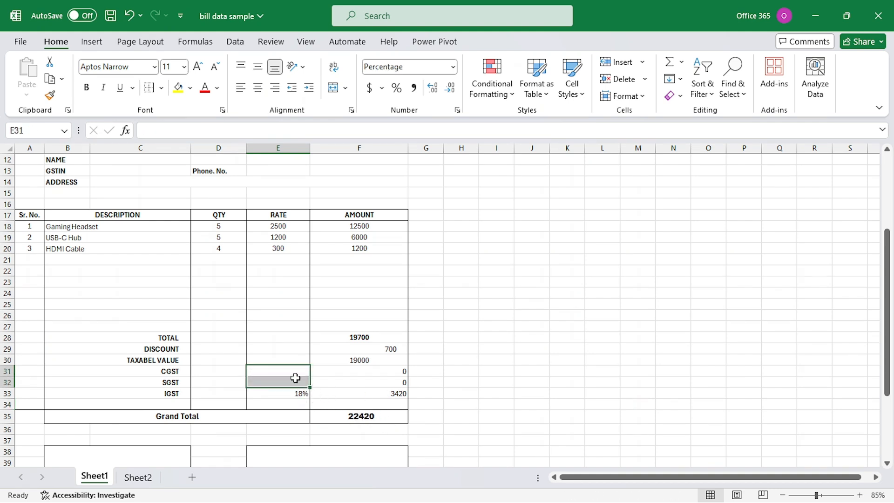
Restore the CGST and SGST rates in E31 and E32 to 9% each and clear the IGST rate in E33
{"action": "type", "text": "9"}
{"action": "key", "text": "Return"}
{"action": "left_click", "coordinate": [294, 382]}
{"action": "type", "text": "9"}
{"action": "key", "text": "Return"}
{"action": "key", "text": "Delete"}
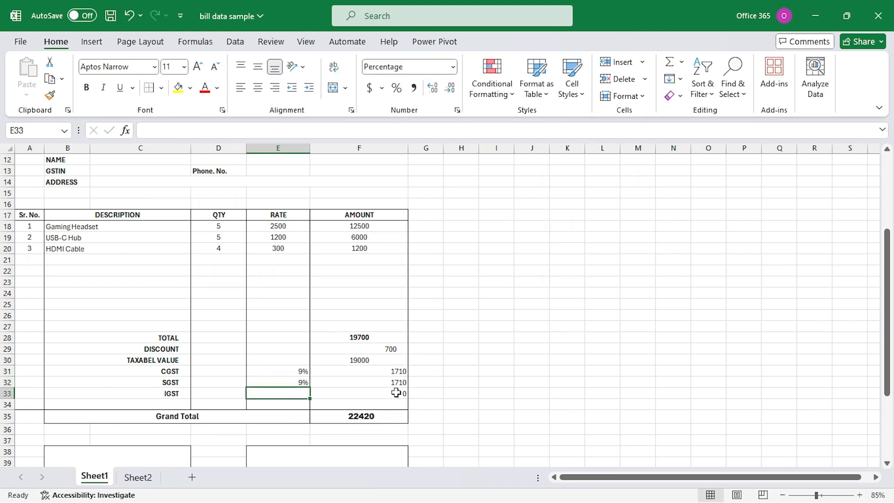
Indent the three GST amounts in F31:F33 so they line up roughly beneath the taxable value
{"action": "left_click_drag", "start_coordinate": [394, 371], "coordinate": [396, 394]}
{"action": "left_click", "coordinate": [308, 94]}
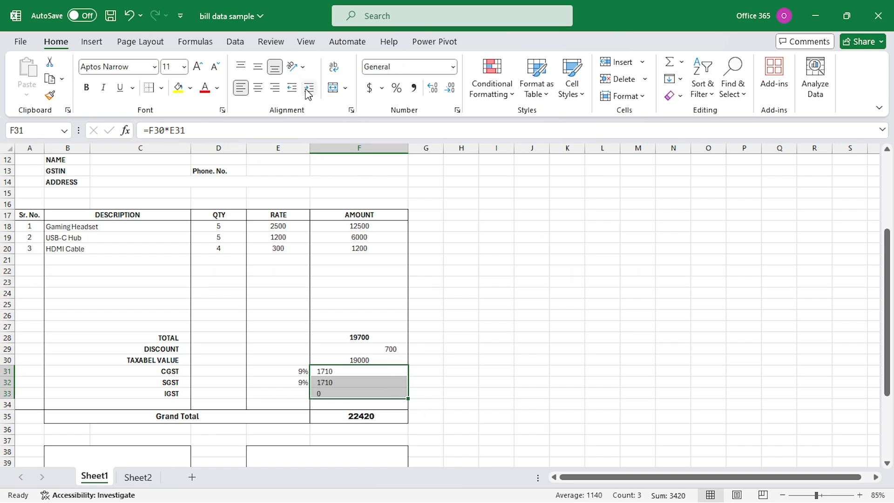
{"action": "left_click", "coordinate": [308, 94]}
{"action": "left_click", "coordinate": [308, 93]}
{"action": "left_click", "coordinate": [308, 93]}
{"action": "left_click", "coordinate": [309, 94]}
{"action": "left_click", "coordinate": [291, 93]}
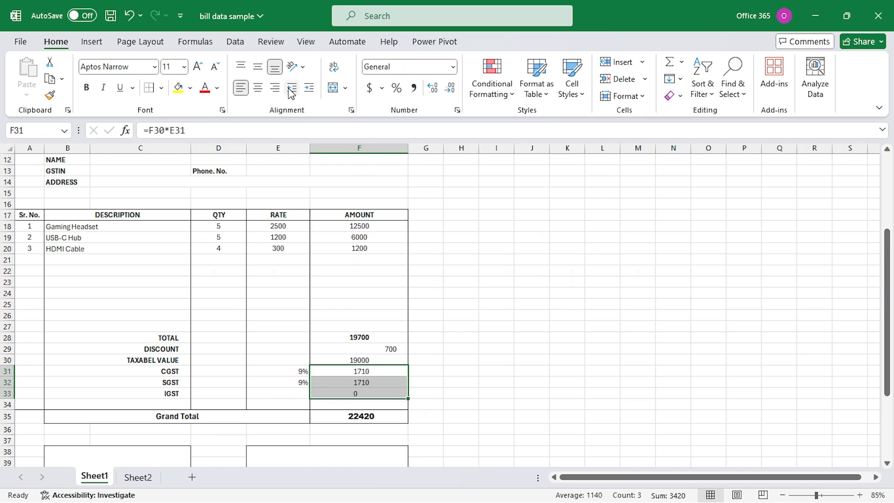
{"action": "left_click", "coordinate": [292, 93]}
{"action": "left_click", "coordinate": [294, 92]}
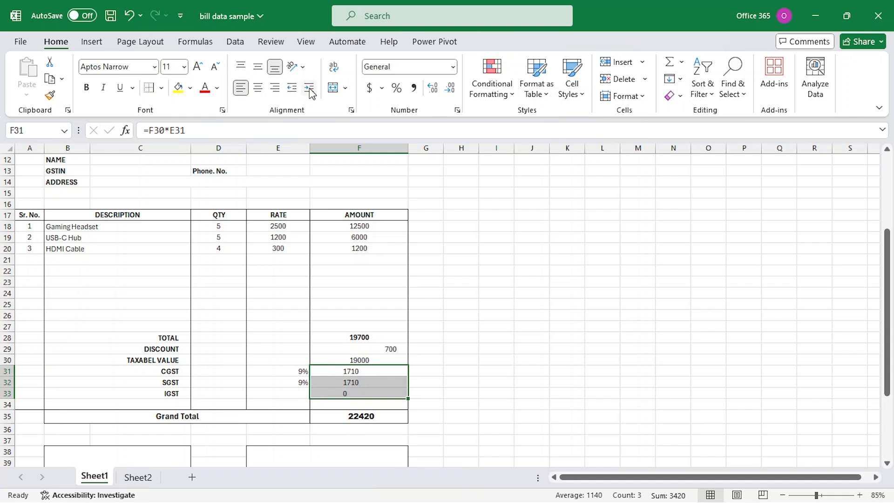
{"action": "left_click", "coordinate": [310, 88]}
{"action": "left_click", "coordinate": [366, 394]}
Select the empty Rupee in Words cell C42 and open the Visual Basic editor
{"action": "scroll", "coordinate": [366, 391], "scroll_direction": "down", "scroll_amount": 1}
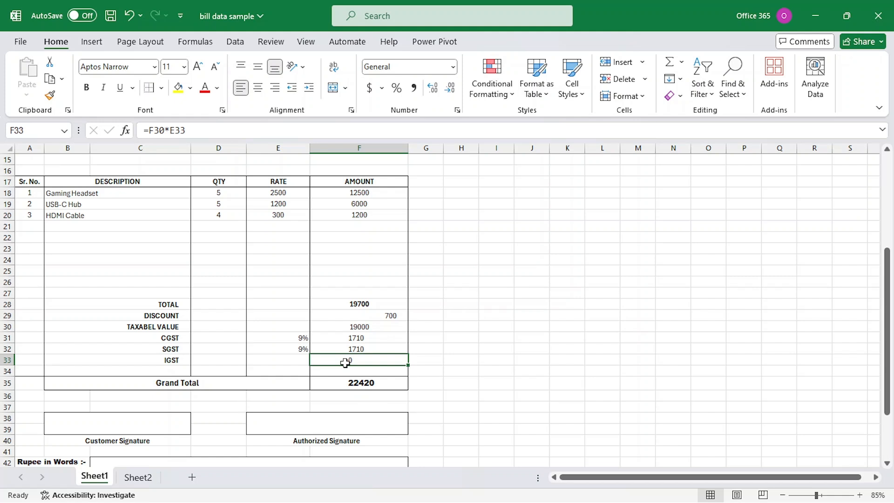
{"action": "scroll", "coordinate": [342, 365], "scroll_direction": "down", "scroll_amount": 2}
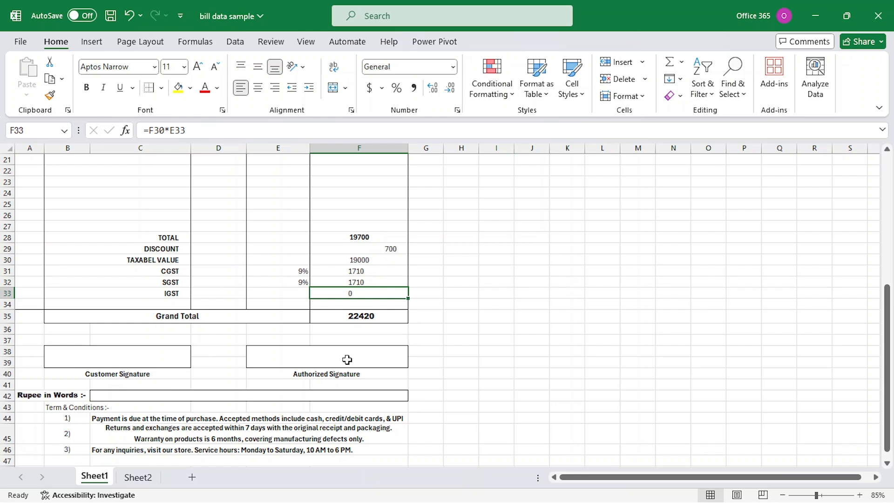
{"action": "left_click", "coordinate": [205, 398]}
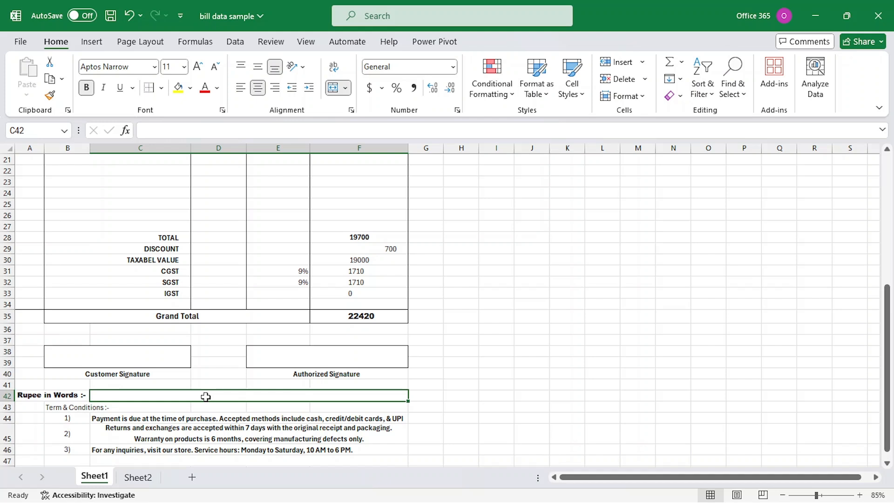
{"action": "key", "text": "alt+F11"}
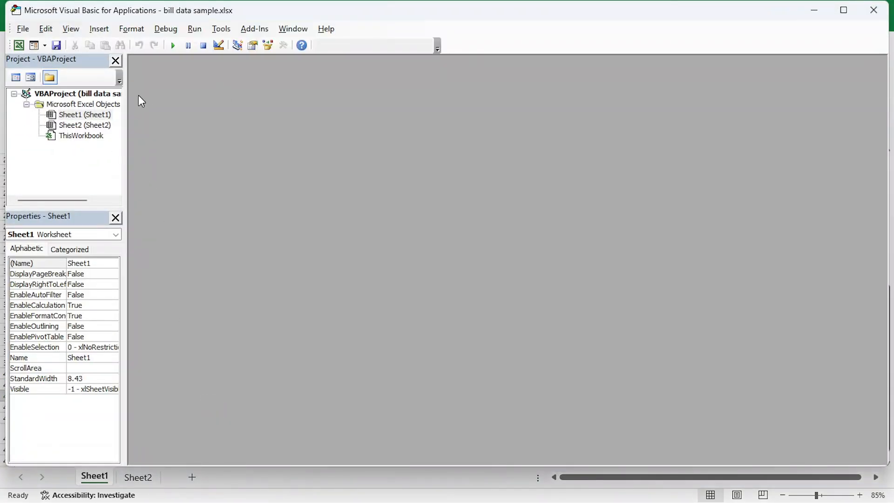
Import spellnumber.bs from the Desktop into the VBA project, showing all file types, and close the editor
{"action": "left_click", "coordinate": [24, 30]}
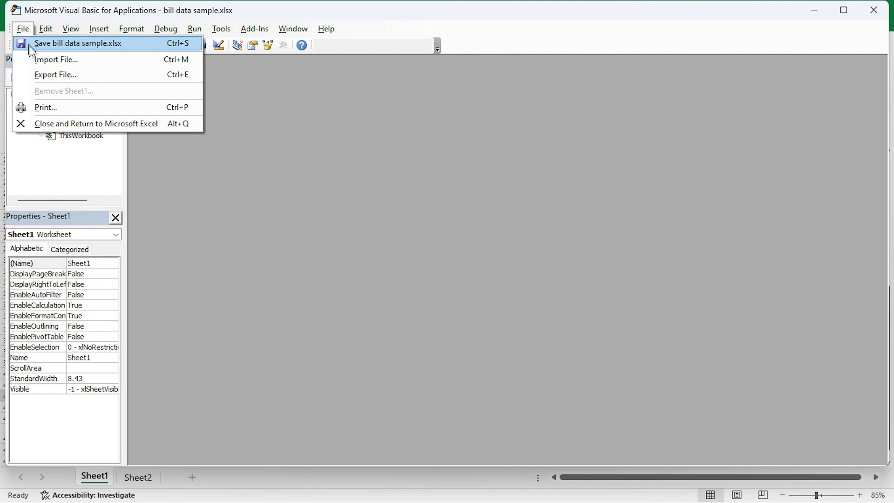
{"action": "left_click", "coordinate": [43, 60]}
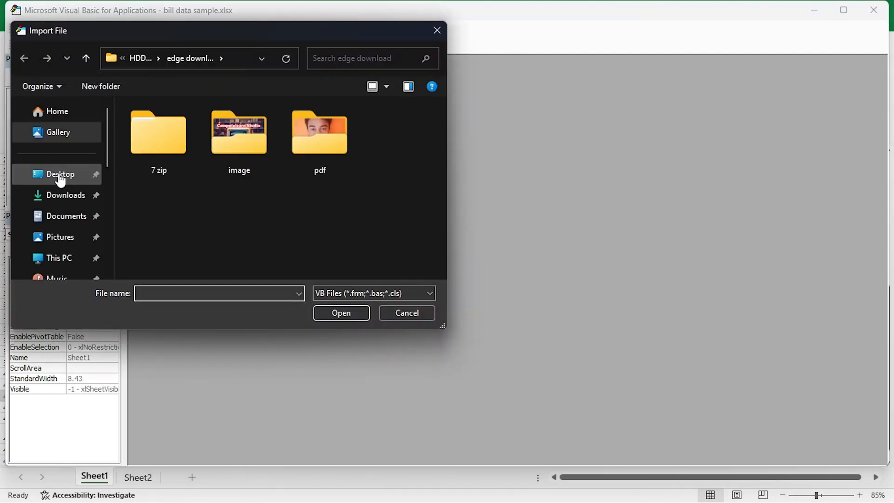
{"action": "left_click", "coordinate": [61, 177]}
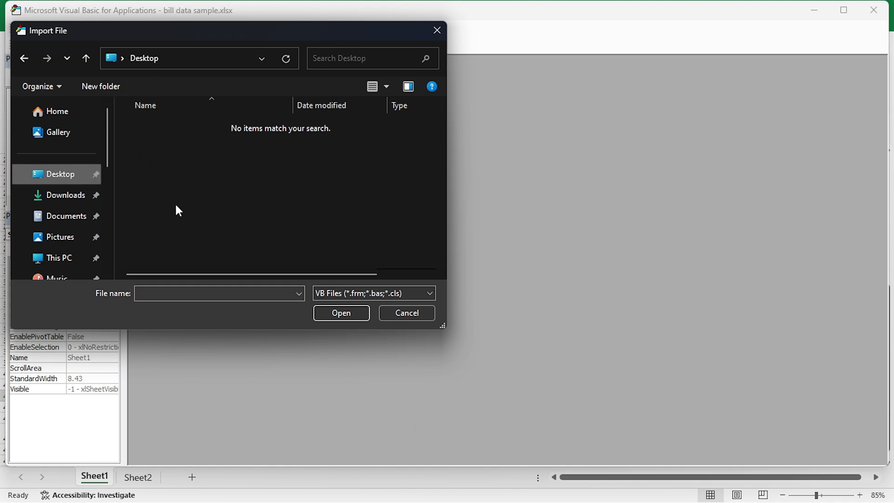
{"action": "left_click", "coordinate": [384, 293]}
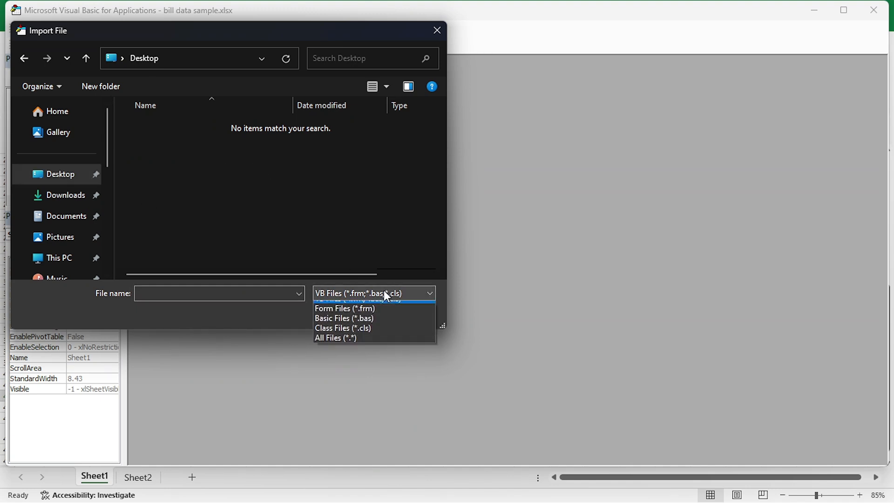
{"action": "left_click", "coordinate": [348, 346]}
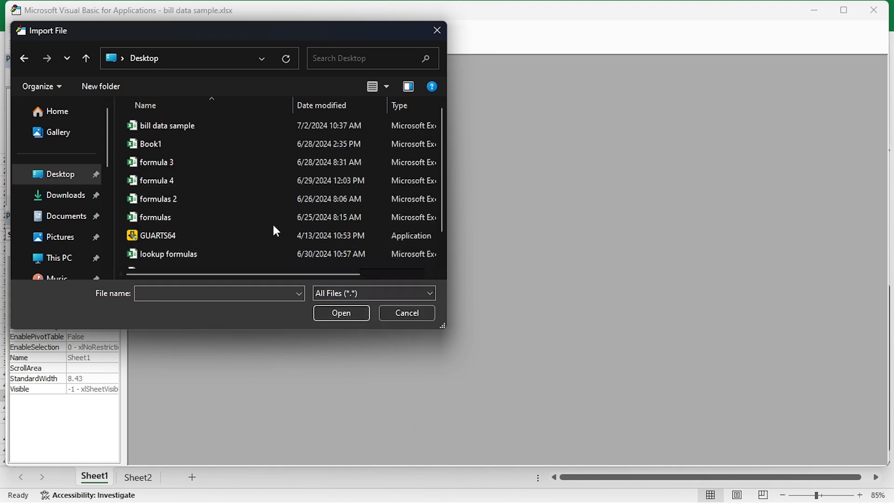
{"action": "scroll", "coordinate": [192, 202], "scroll_direction": "down", "scroll_amount": 1}
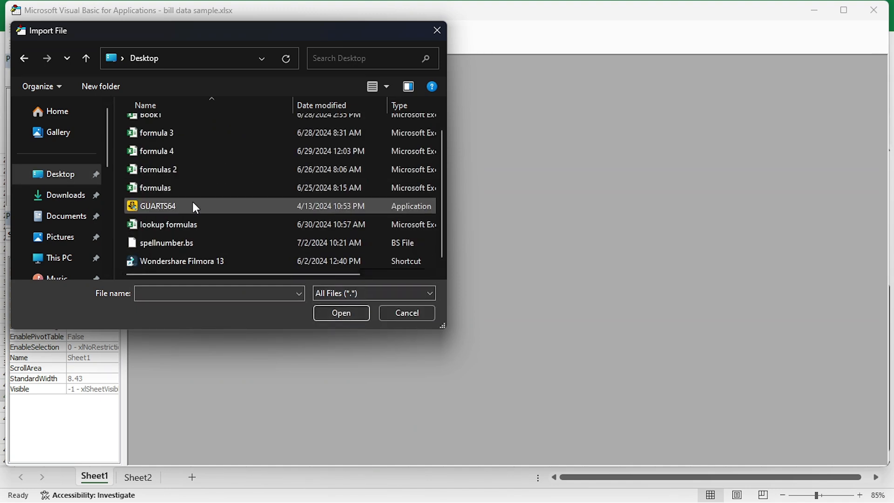
{"action": "left_click", "coordinate": [178, 246]}
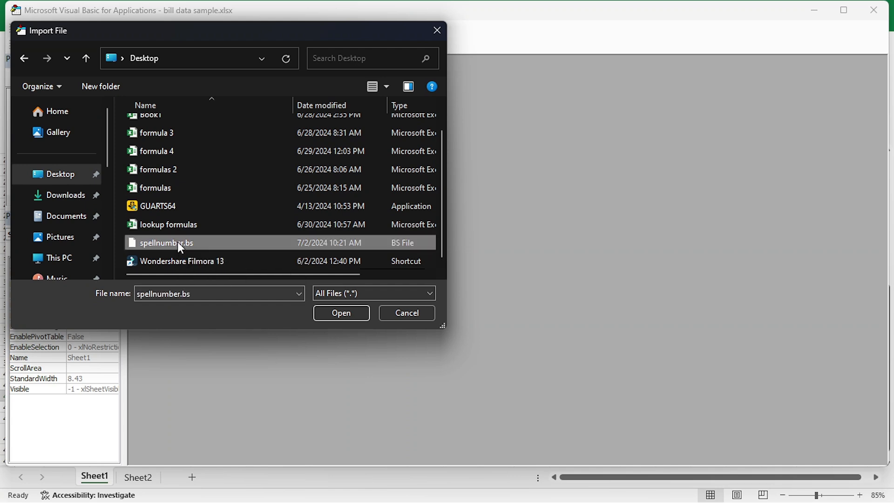
{"action": "left_click", "coordinate": [330, 317]}
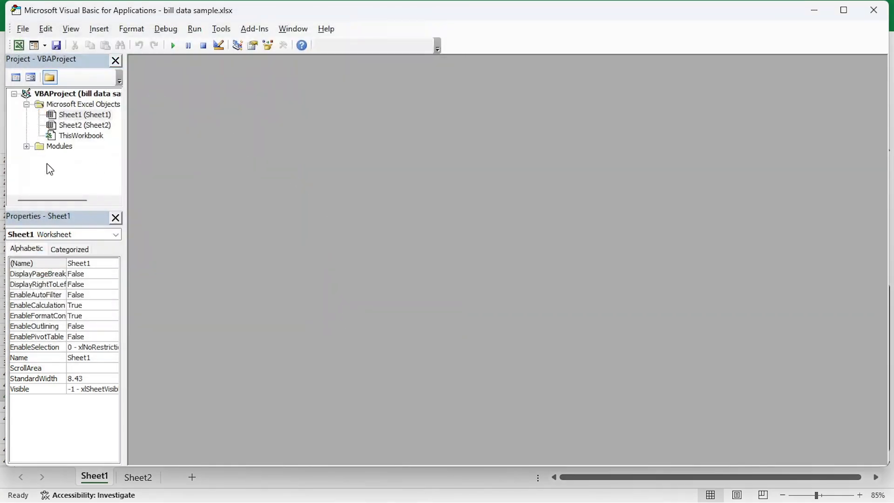
{"action": "left_click", "coordinate": [870, 17]}
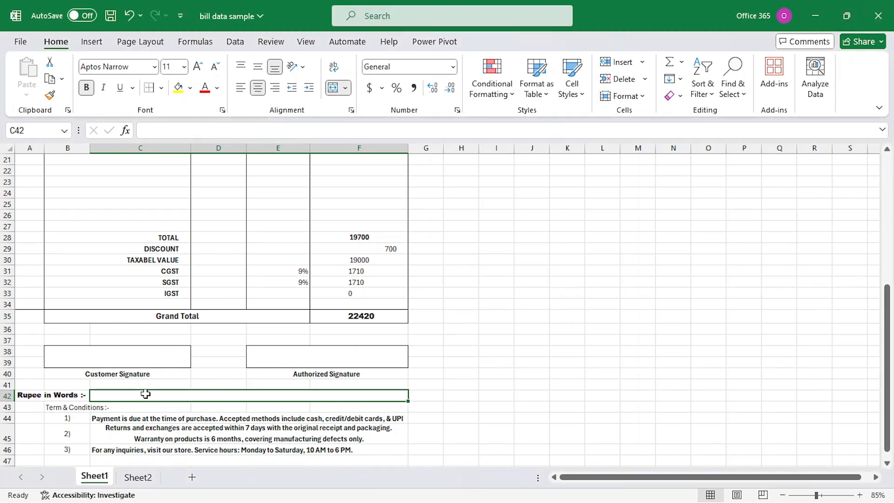
Write the grand total in words in C42 with the SpellNumber function applied to F35
{"action": "type", "text": "=spe"}
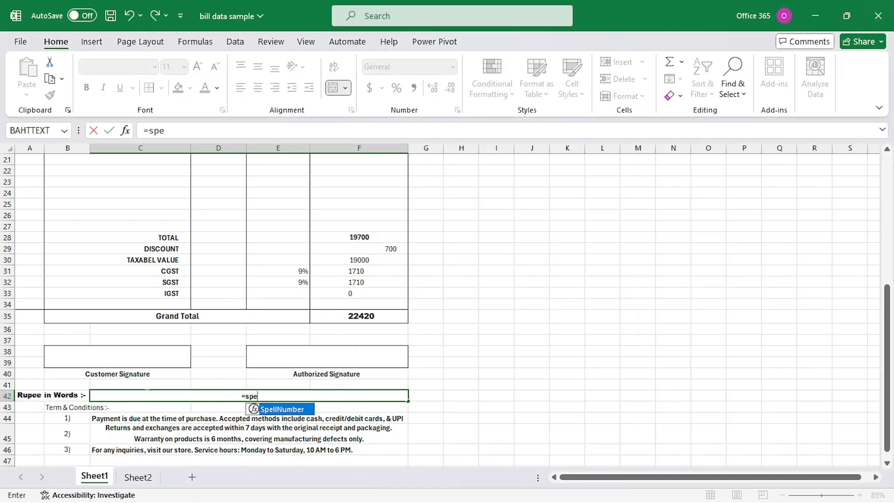
{"action": "double_click", "coordinate": [282, 411]}
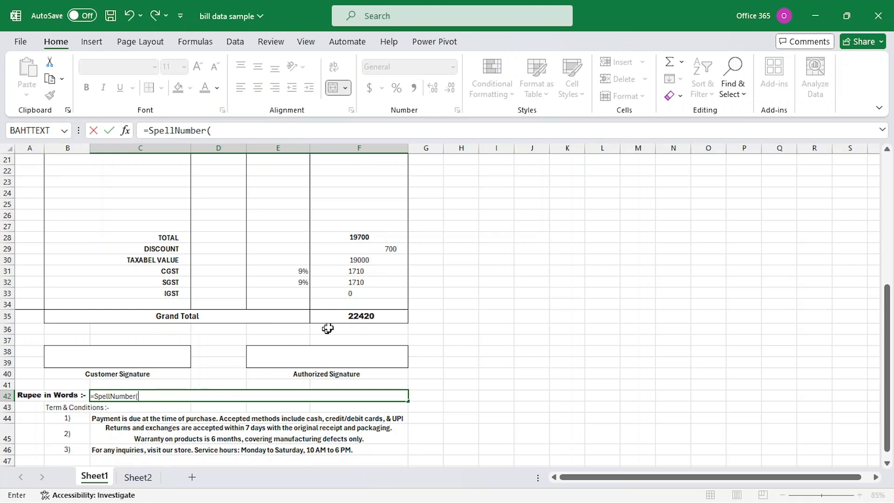
{"action": "left_click", "coordinate": [343, 318]}
{"action": "key", "text": "Return"}
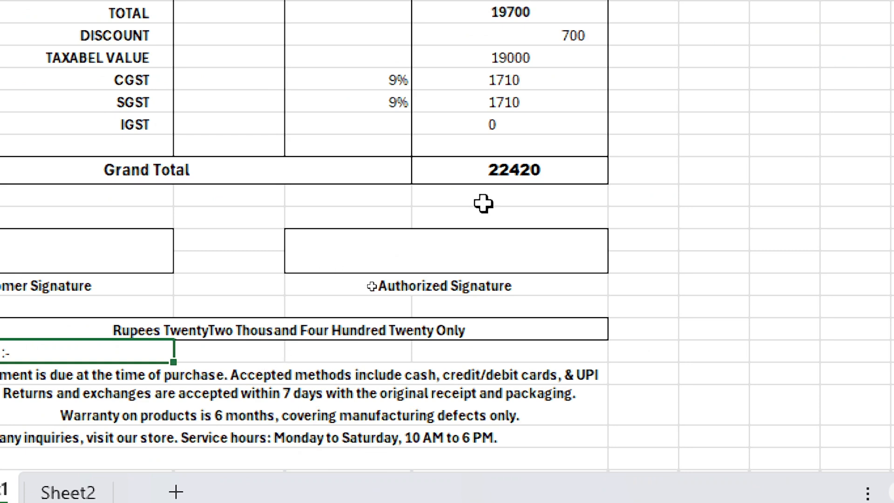
Test the invoice with an 18% IGST rate in E33, and clear that rate again
{"action": "left_click", "coordinate": [385, 124]}
{"action": "type", "text": "18%"}
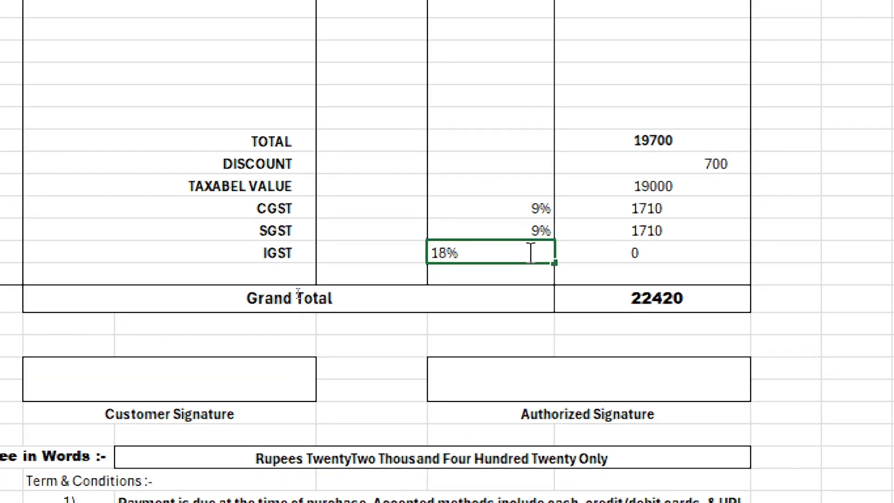
{"action": "key", "text": "Return"}
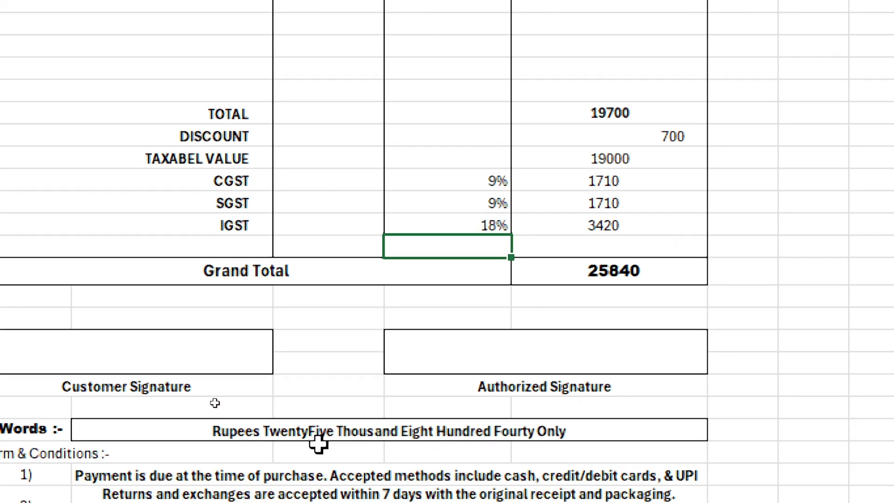
{"action": "left_click", "coordinate": [490, 226]}
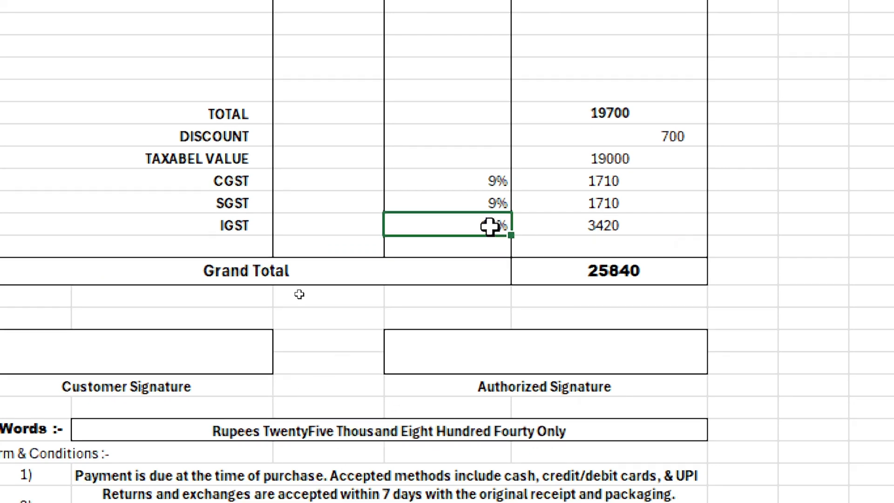
{"action": "key", "text": "Delete"}
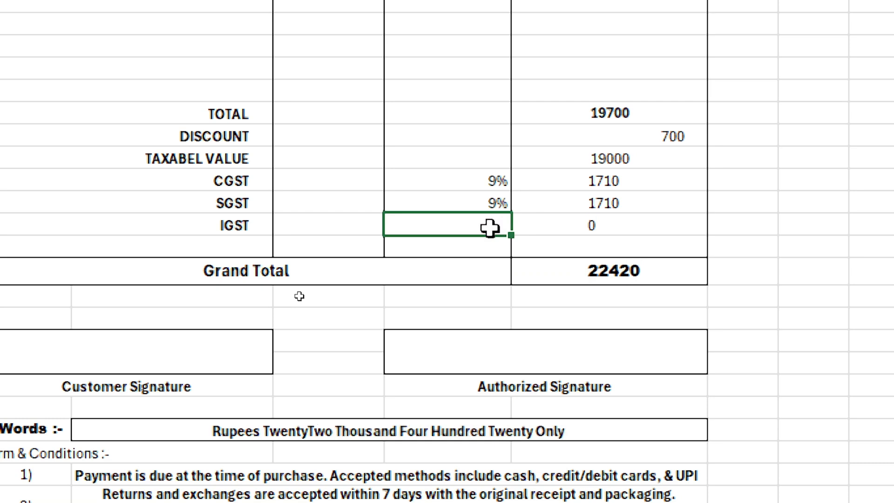
Set the quantities of the USB-C Hub and the HDMI Cable to 1 each
{"action": "scroll", "coordinate": [592, 111], "scroll_direction": "up", "scroll_amount": 1}
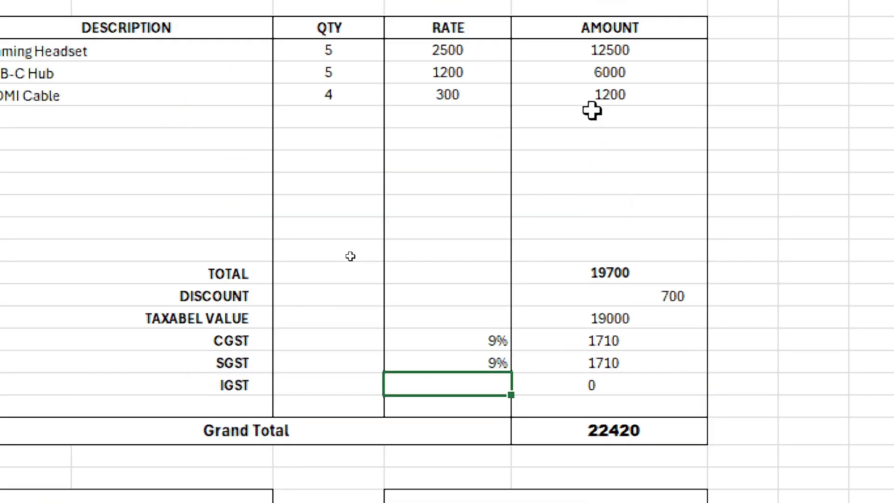
{"action": "scroll", "coordinate": [592, 111], "scroll_direction": "down", "scroll_amount": 6}
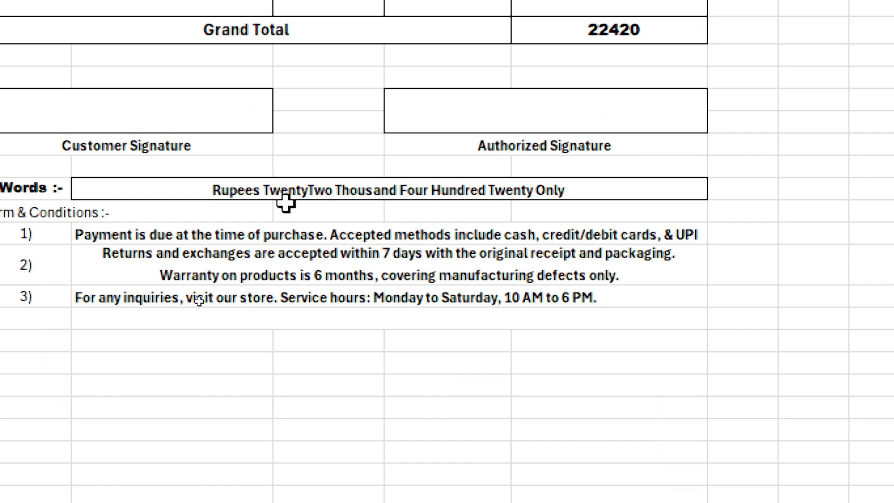
{"action": "scroll", "coordinate": [351, 205], "scroll_direction": "up", "scroll_amount": 7}
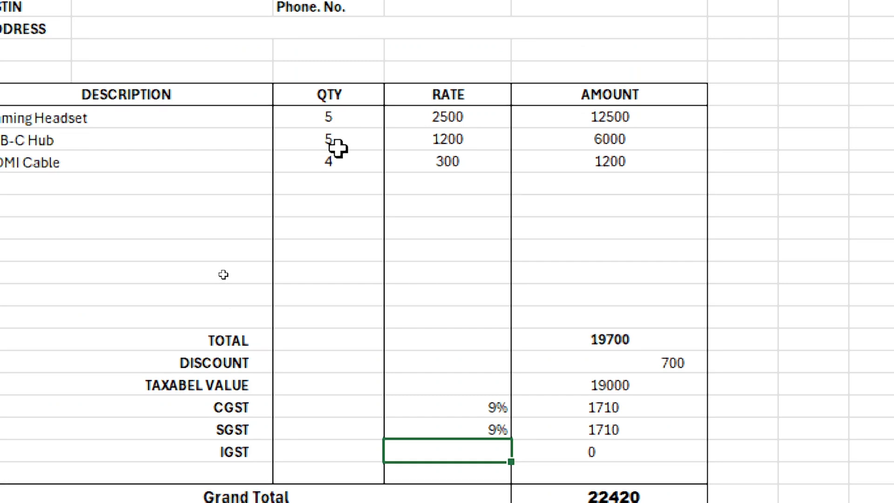
{"action": "left_click", "coordinate": [336, 145]}
{"action": "type", "text": "1"}
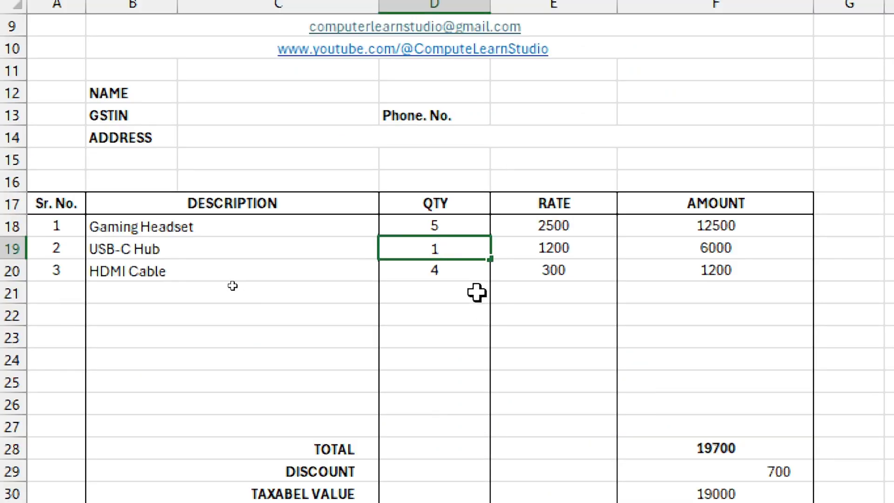
{"action": "key", "text": "Return"}
{"action": "type", "text": "1"}
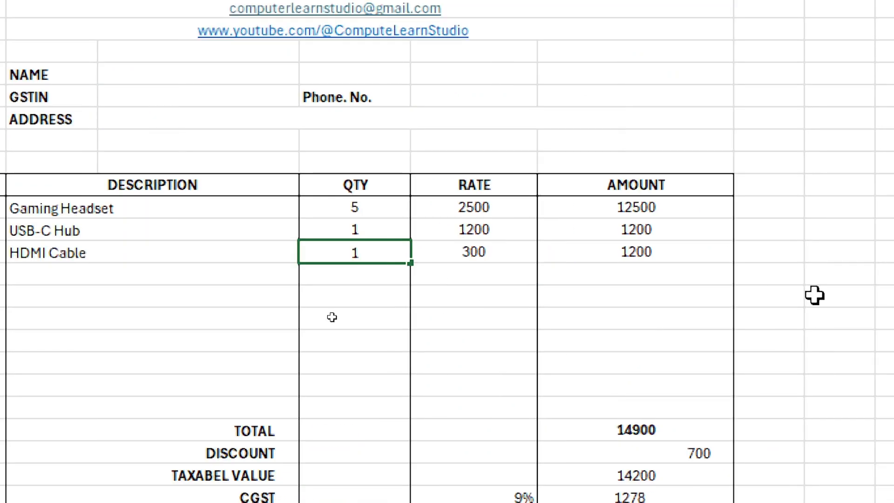
{"action": "left_click", "coordinate": [572, 326]}
Check the grand total in words, inspect the enlarged print preview of the invoice down to the terms, and close the preview
{"action": "scroll", "coordinate": [638, 485], "scroll_direction": "down", "scroll_amount": 4}
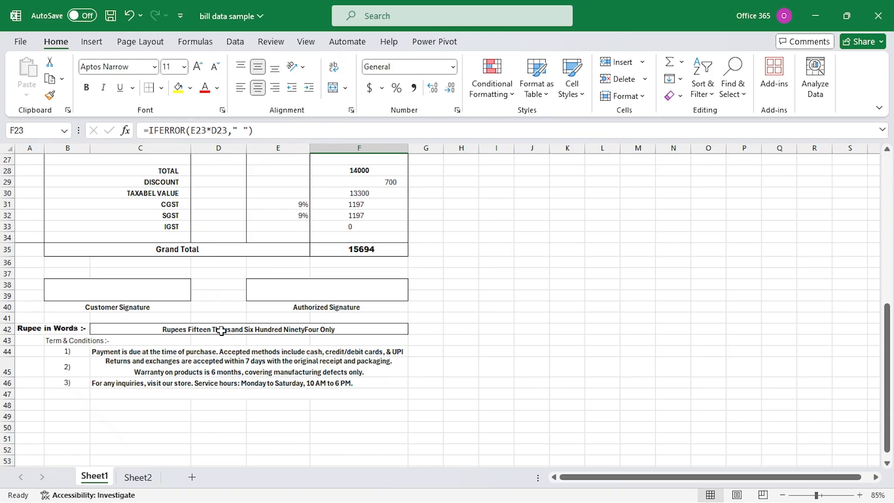
{"action": "scroll", "coordinate": [221, 331], "scroll_direction": "up", "scroll_amount": 9}
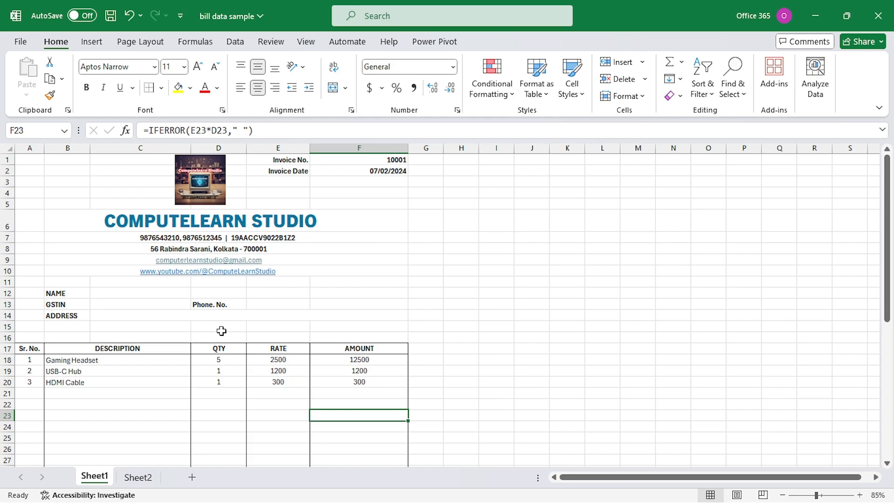
{"action": "key", "text": "ctrl+p"}
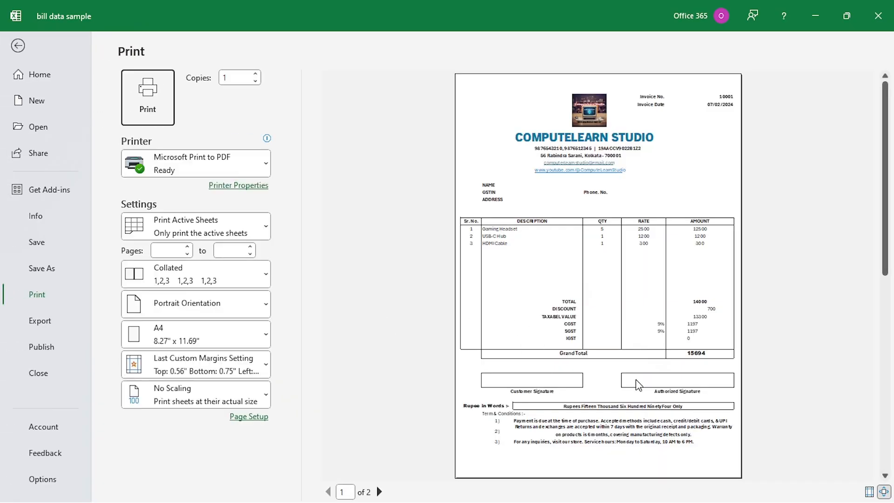
{"action": "left_click", "coordinate": [635, 379]}
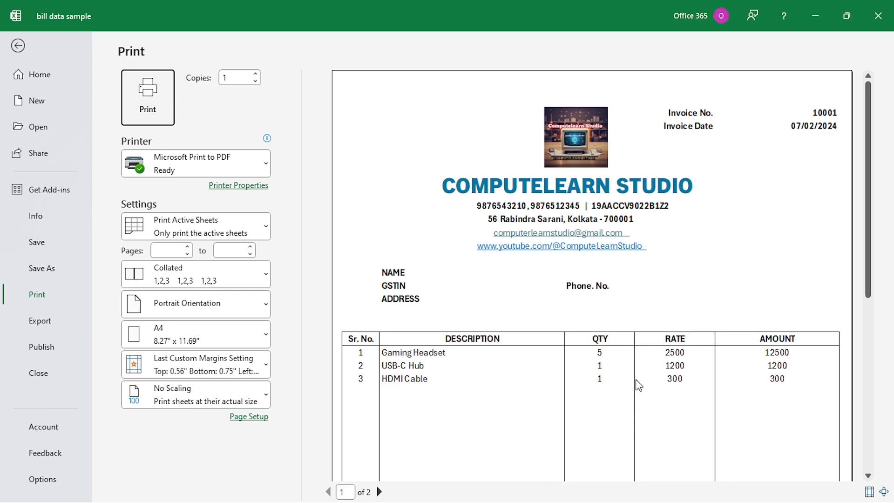
{"action": "scroll", "coordinate": [636, 380], "scroll_direction": "down", "scroll_amount": 5}
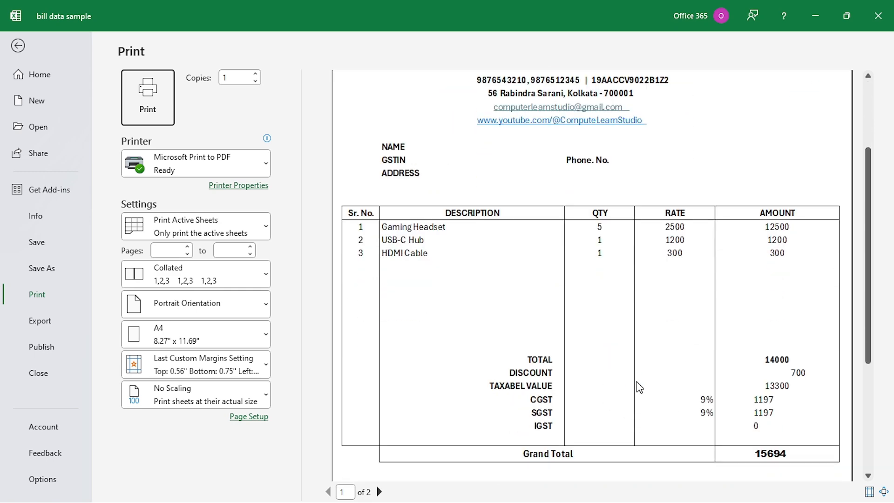
{"action": "scroll", "coordinate": [636, 382], "scroll_direction": "down", "scroll_amount": 2}
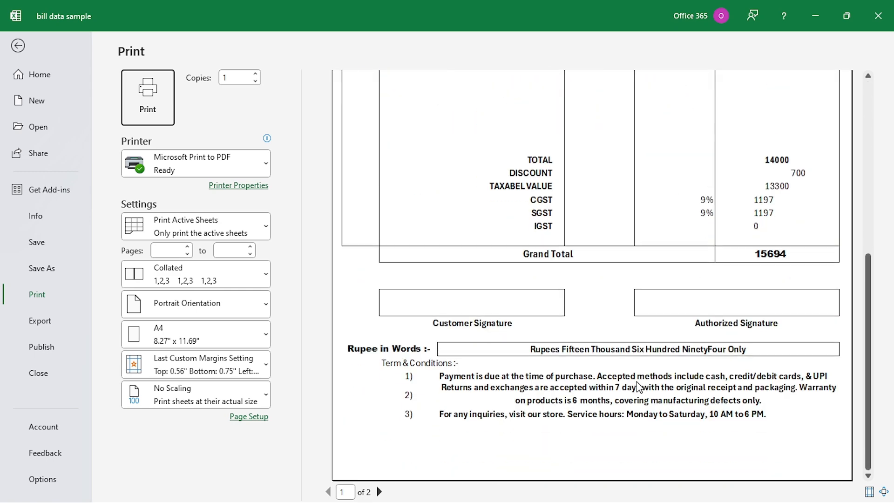
{"action": "key", "text": "Escape"}
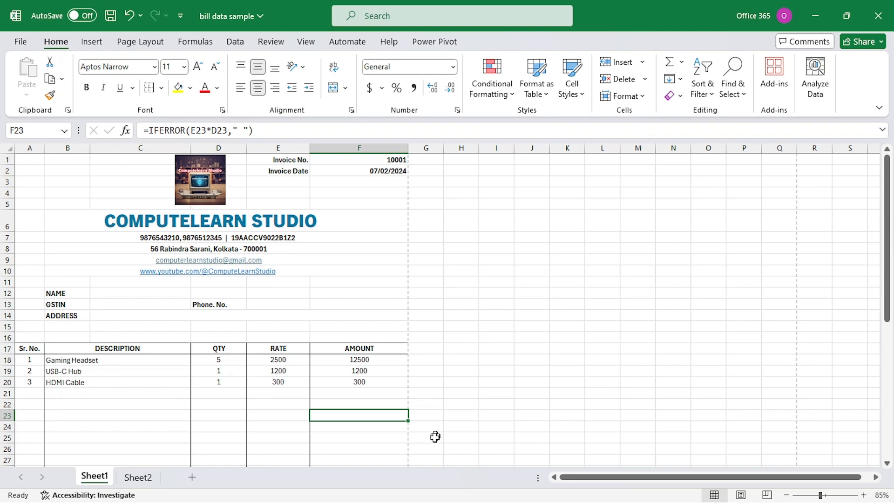
Decrease the indent of the discount amount in F29 so it lines up roughly with the total and taxable value
{"action": "scroll", "coordinate": [435, 436], "scroll_direction": "down", "scroll_amount": 3}
{"action": "scroll", "coordinate": [434, 438], "scroll_direction": "down", "scroll_amount": 1}
{"action": "left_click", "coordinate": [379, 349]}
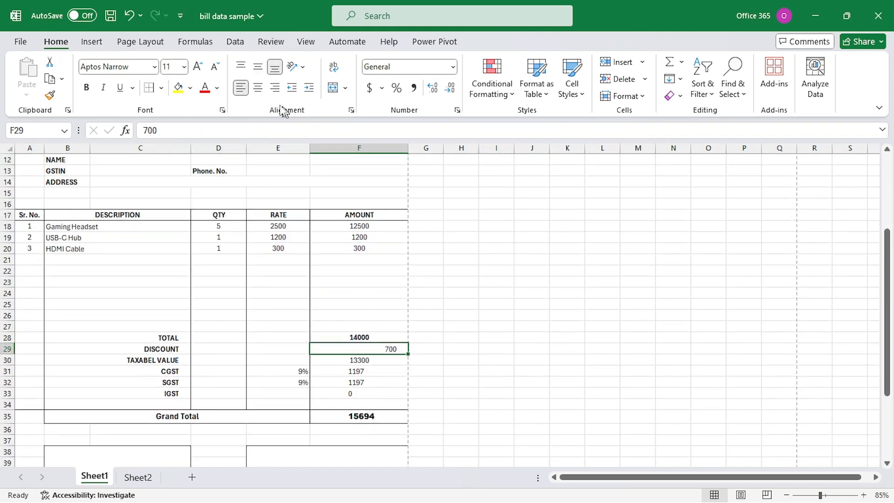
{"action": "left_click", "coordinate": [292, 92]}
{"action": "left_click", "coordinate": [291, 93]}
{"action": "left_click", "coordinate": [291, 92]}
{"action": "left_click", "coordinate": [291, 92]}
{"action": "left_click", "coordinate": [291, 93]}
{"action": "left_click", "coordinate": [291, 92]}
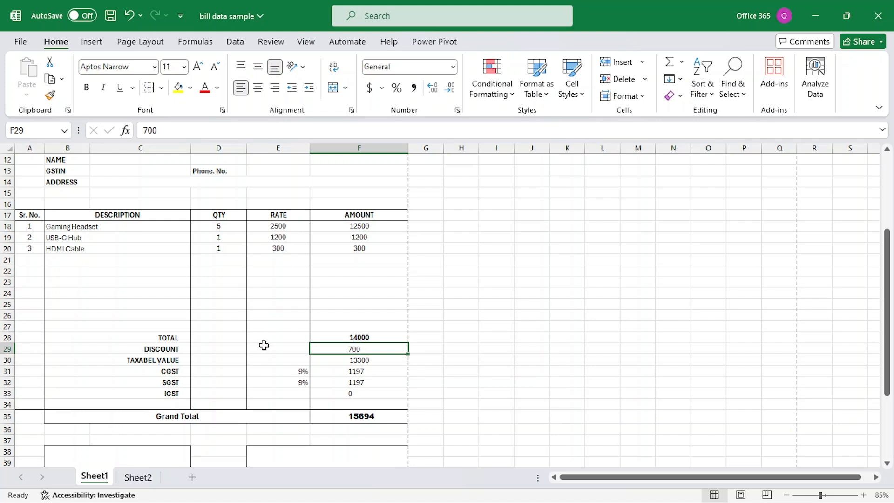